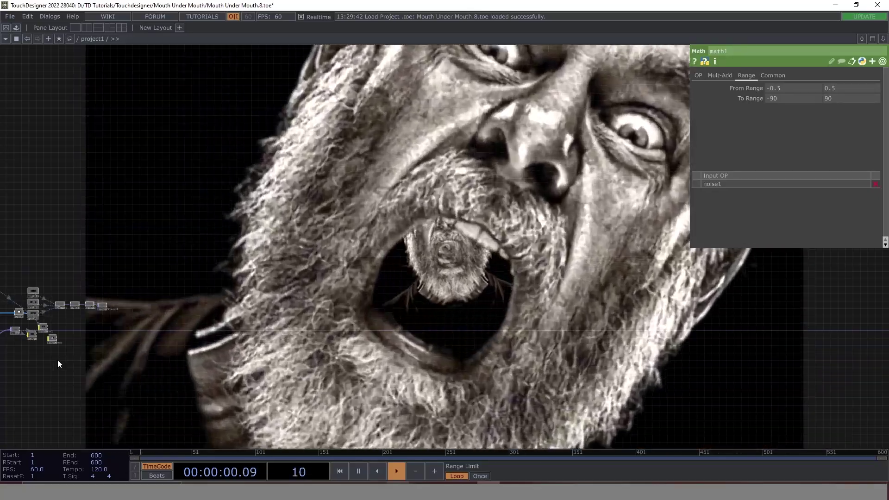
scroll(58, 359, up, 5)
drag(174, 347, 502, 328)
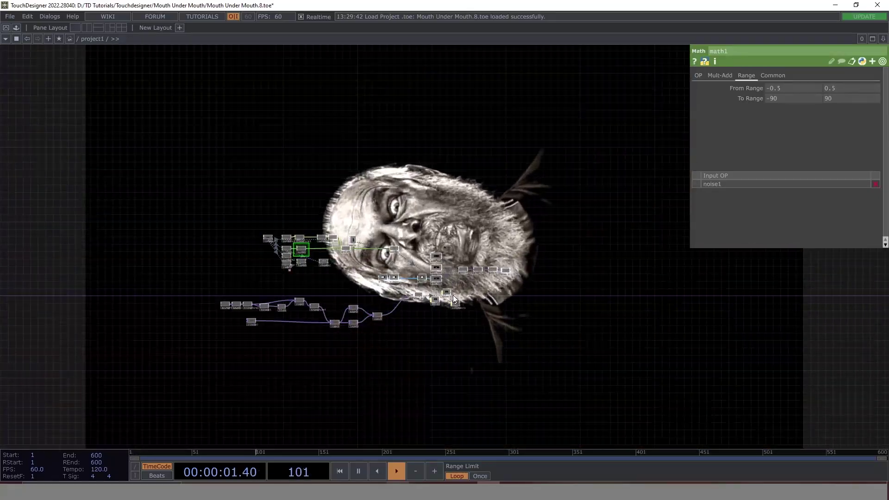
scroll(336, 268, up, 2)
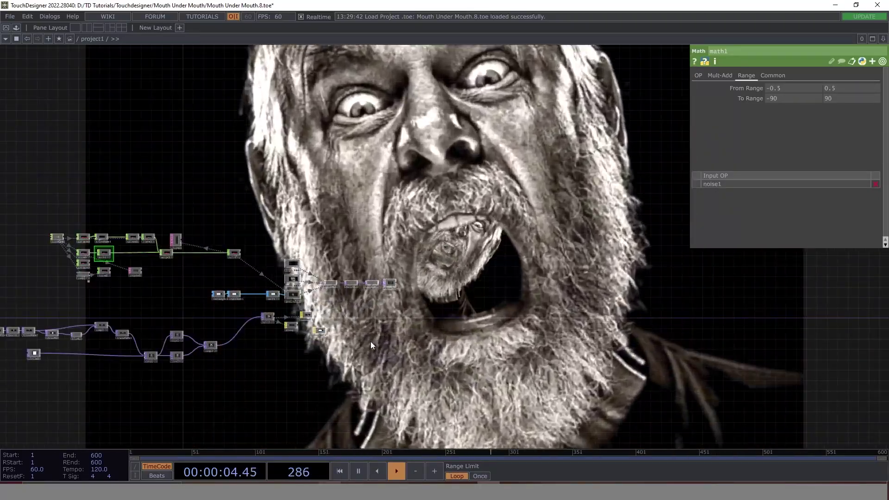
scroll(344, 338, down, 5)
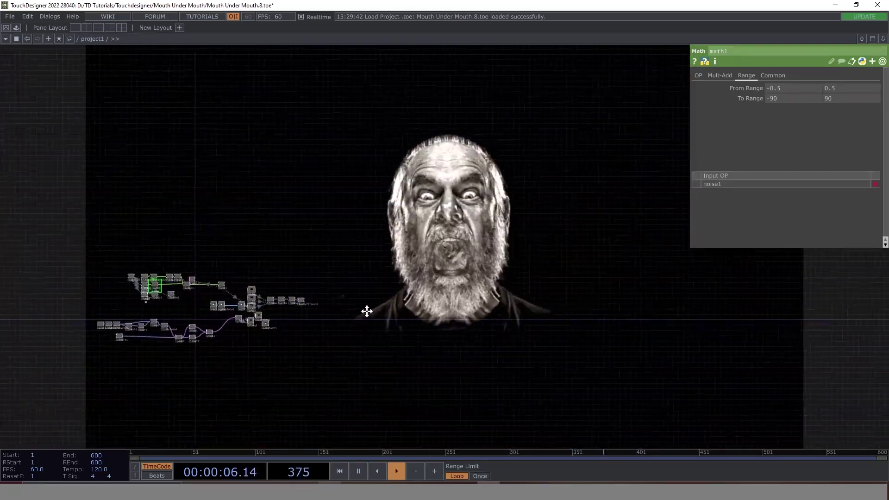
drag(366, 311, 291, 321)
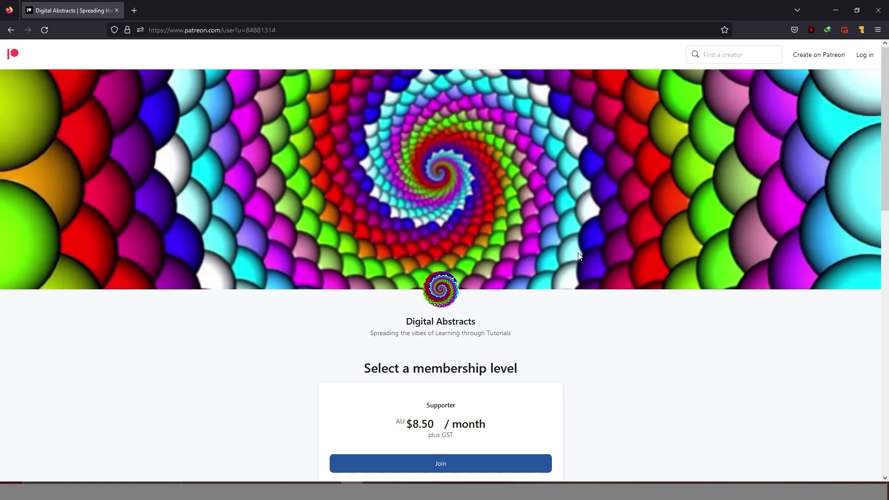
Step: Read through the membership level and the creator description on the Digital Abstracts Patreon page
scroll(579, 256, down, 1)
scroll(580, 256, down, 1)
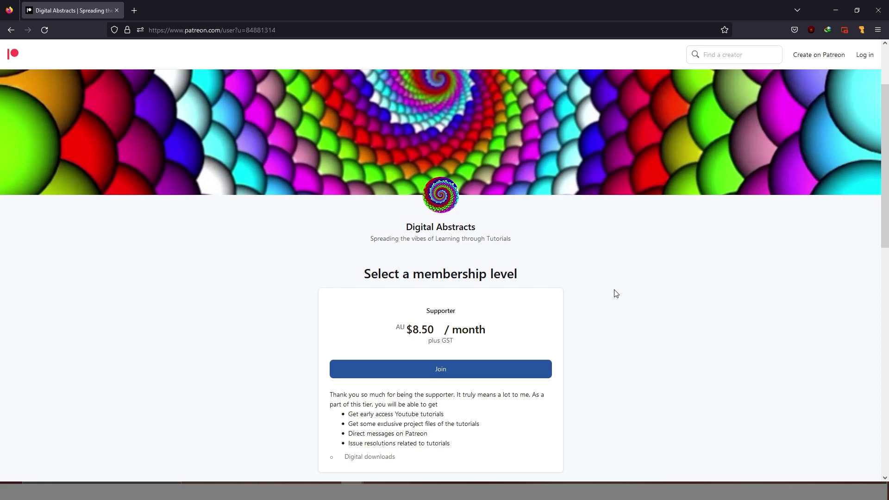
scroll(618, 294, down, 1)
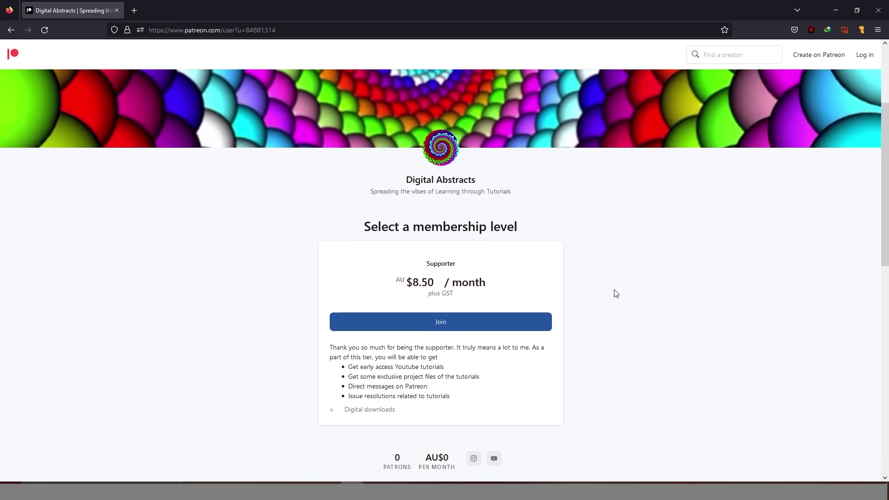
scroll(617, 293, down, 1)
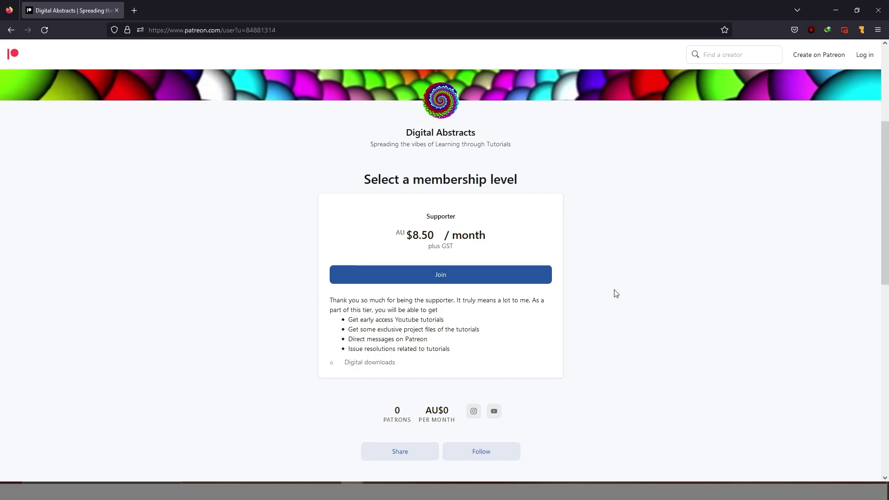
scroll(613, 294, down, 3)
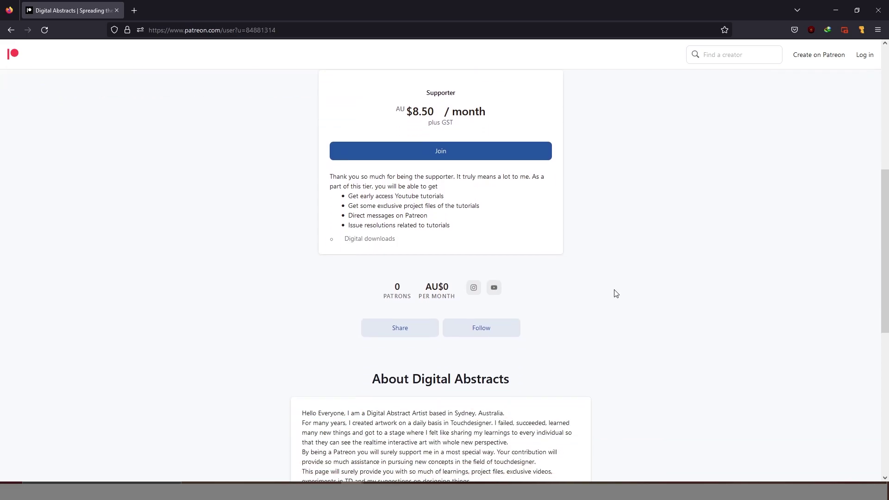
scroll(654, 304, up, 5)
scroll(654, 304, up, 2)
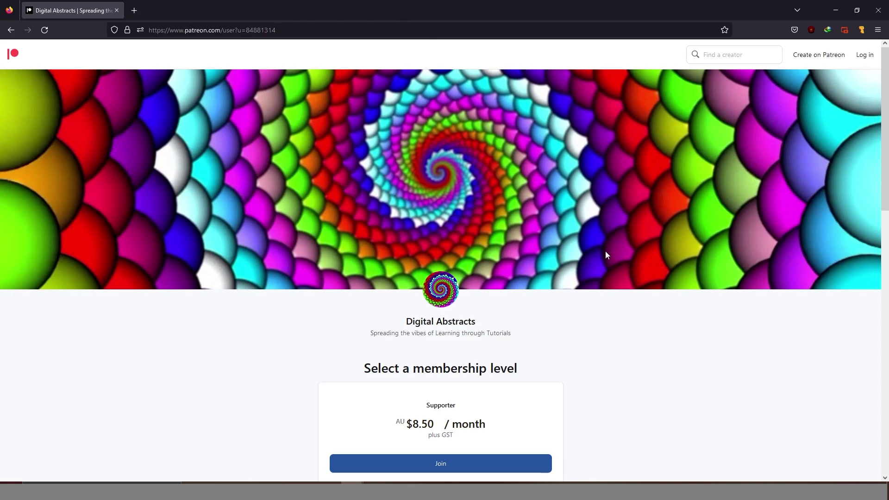
scroll(663, 279, down, 2)
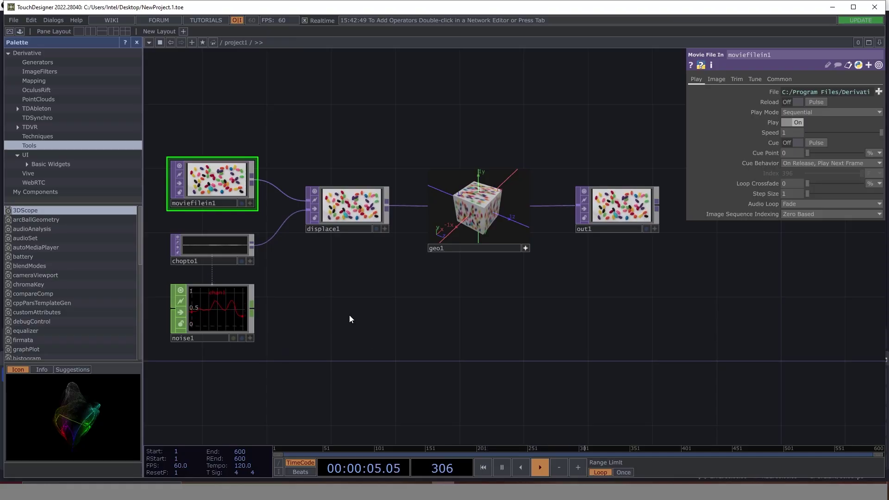
Step: Delete all default operators from the new TouchDesigner project, then close the Palette and maximise the window
drag(200, 109, 631, 371)
key(Delete)
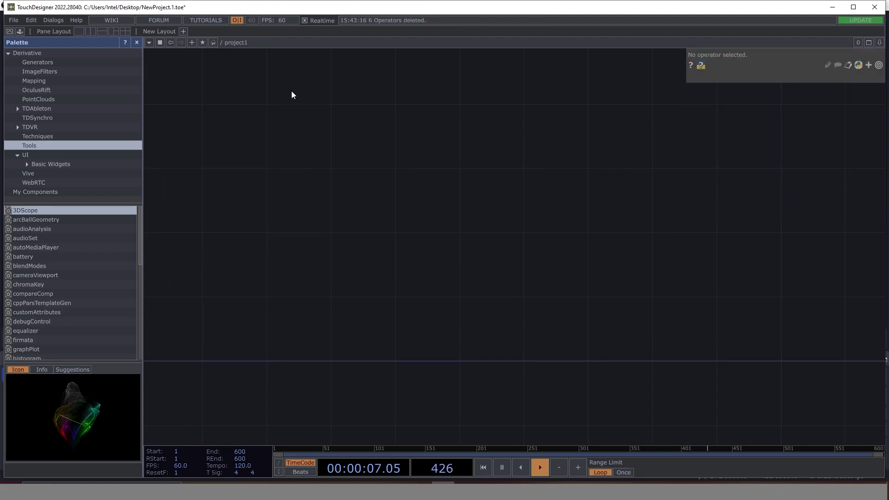
click(137, 42)
double_click(198, 11)
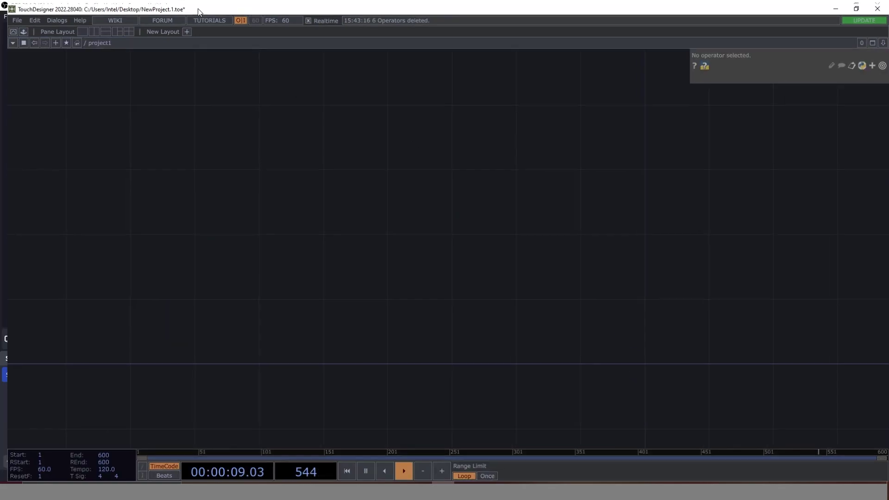
Step: Add a Rectangle SOP to the empty network
double_click(345, 207)
text(rec)
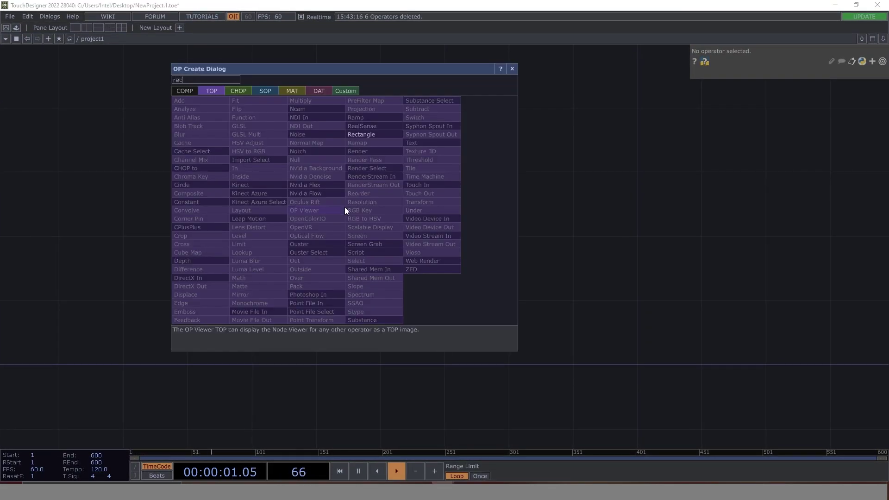
click(266, 90)
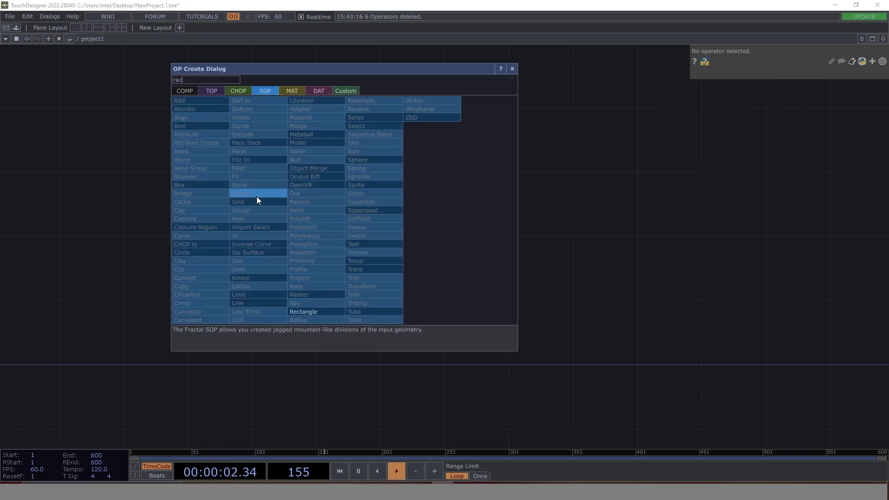
click(315, 312)
click(364, 170)
Step: Connect a Null SOP to the output of the rectangle
click(399, 186)
text(null)
click(368, 138)
click(465, 190)
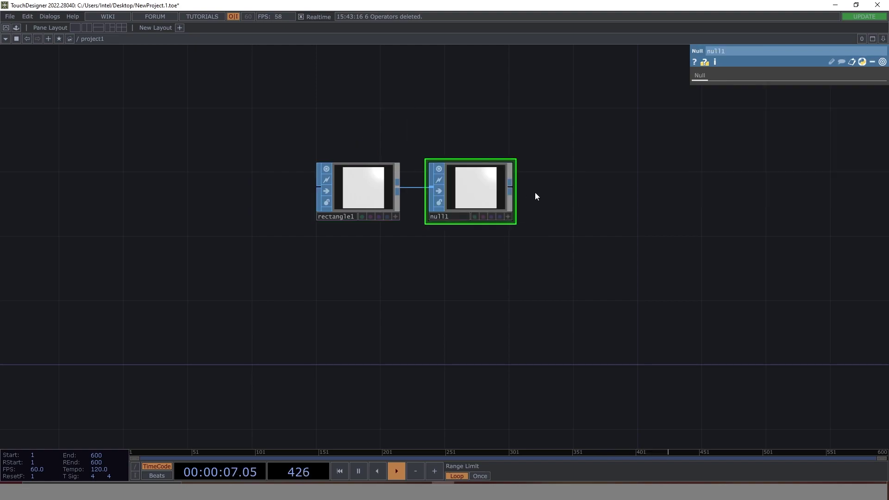
Step: Connect a Geometry COMP to the output of the Null SOP
click(512, 185)
click(351, 67)
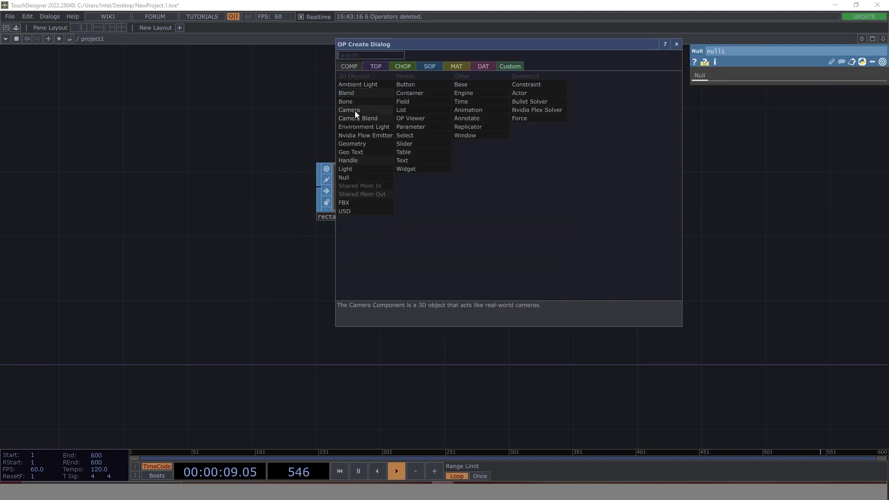
click(367, 141)
click(592, 195)
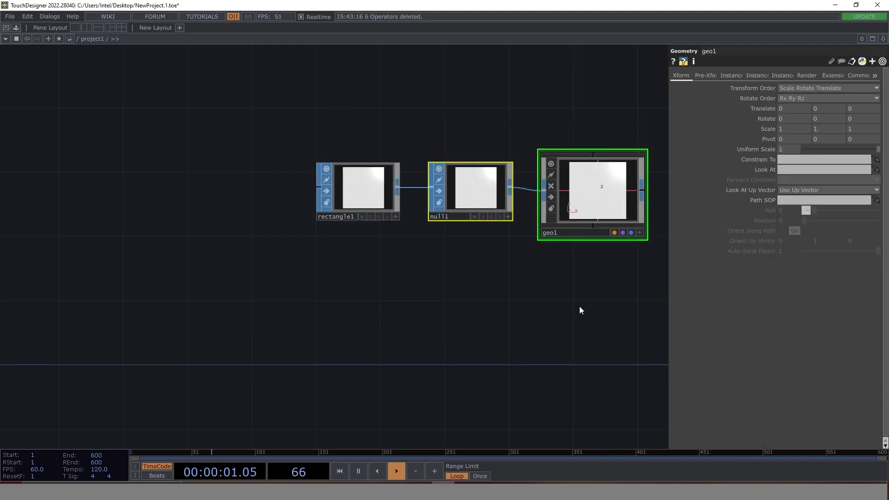
Step: Add a Camera COMP above the geometry and a Light COMP above the camera
drag(568, 91, 309, 181)
key(Tab)
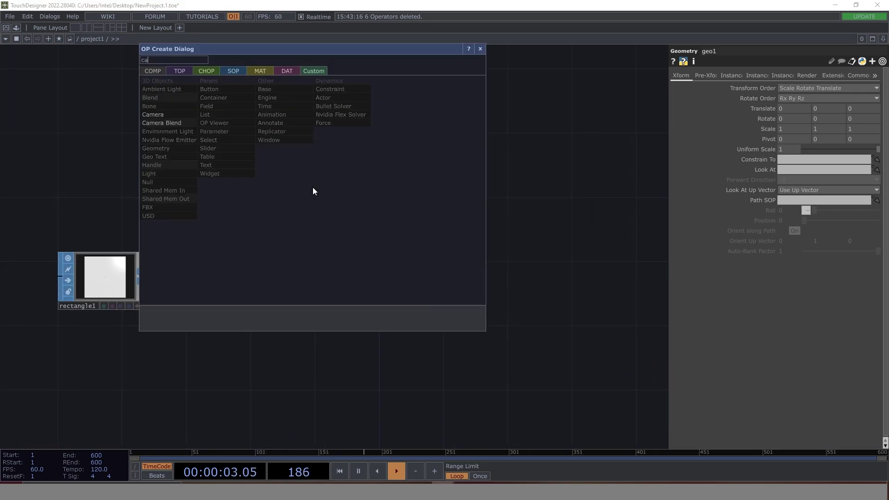
click(155, 114)
click(326, 200)
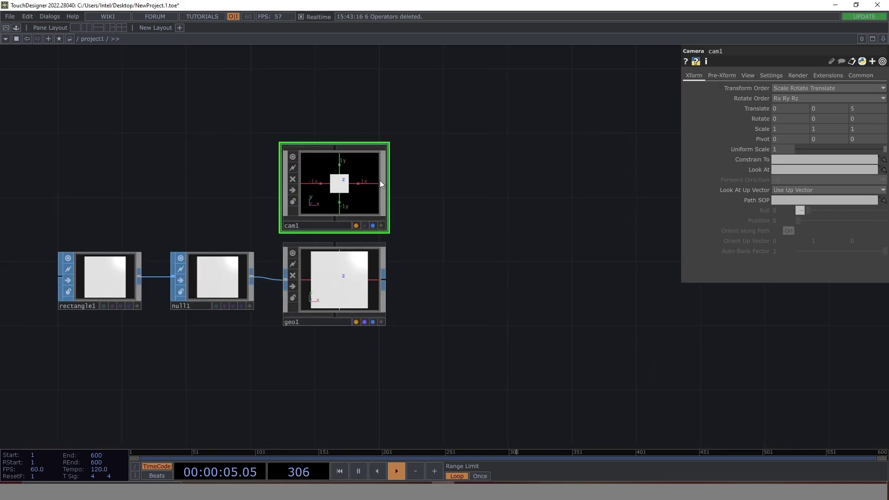
key(Tab)
text(li)
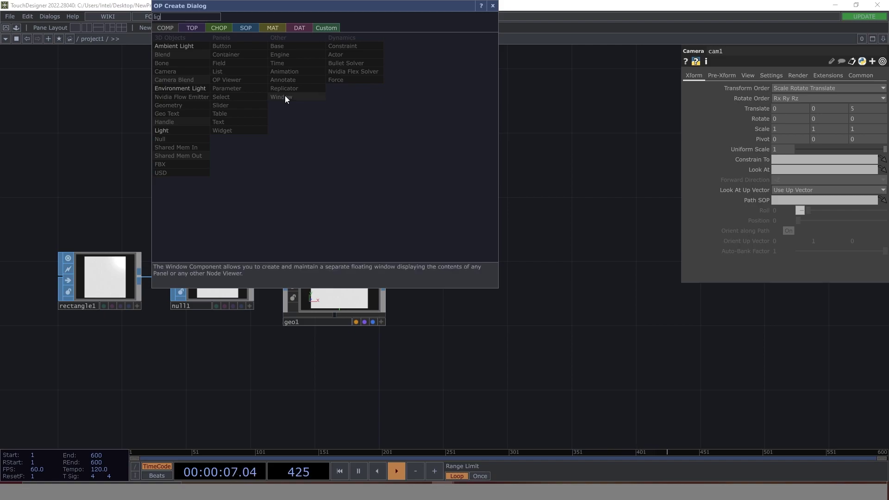
click(174, 132)
click(336, 96)
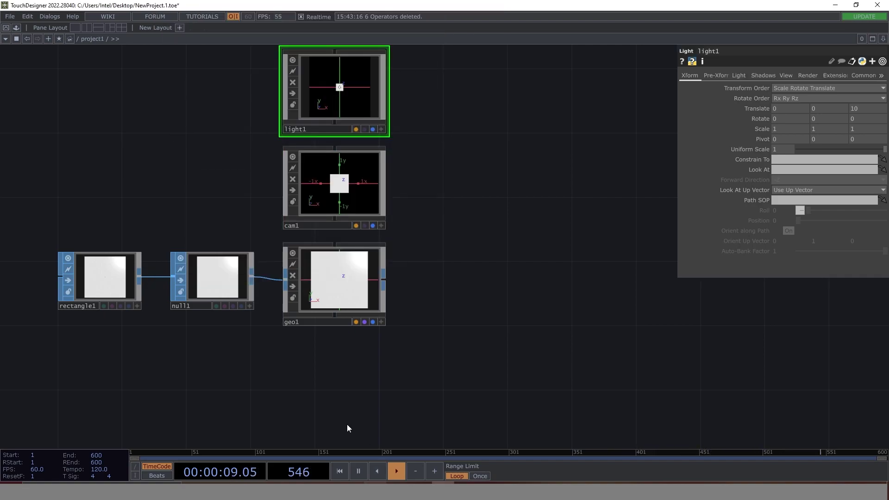
Step: Add a Constant MAT below the geometry and assign it as the geometry's material
key(Tab)
click(281, 221)
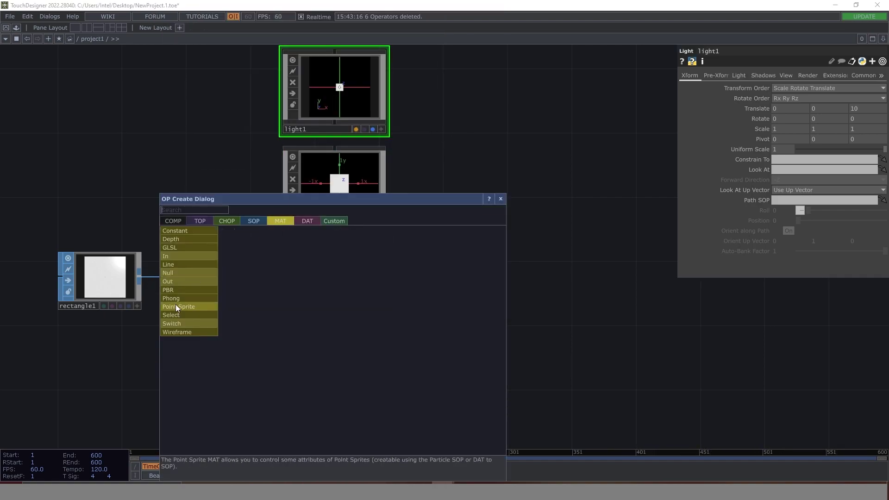
click(201, 231)
click(341, 362)
drag(348, 373, 347, 251)
click(356, 280)
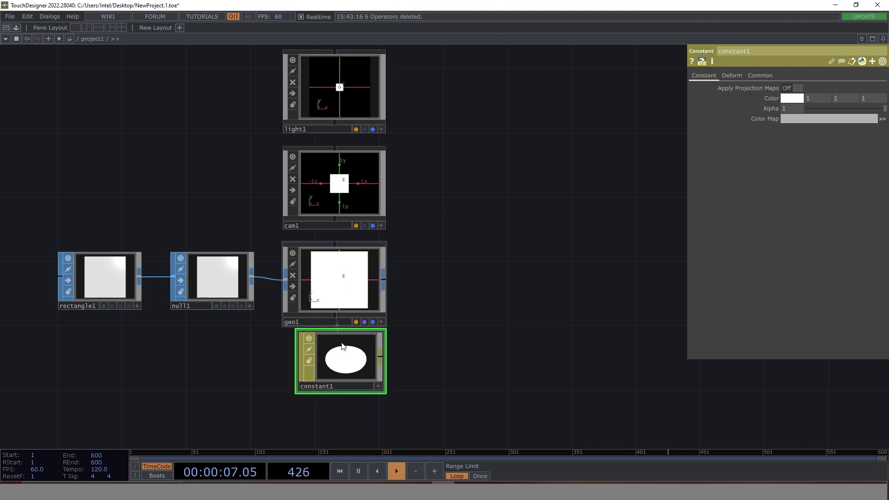
Step: Create a connected chain of Render, Null and RGB Key TOPs, and display the RGB Key output as the network background
key(Tab)
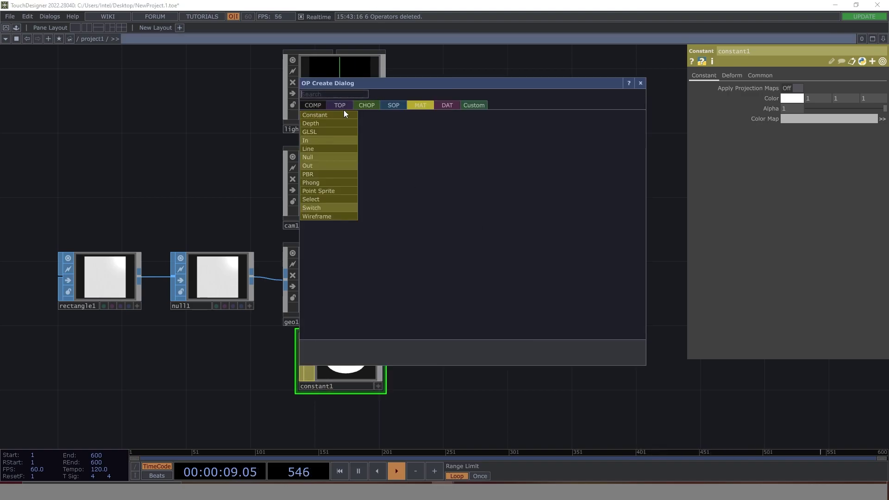
click(340, 105)
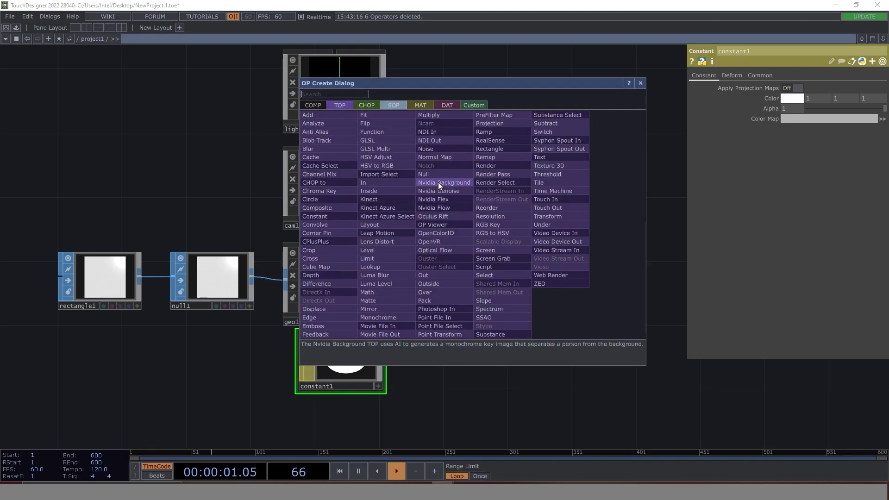
click(504, 165)
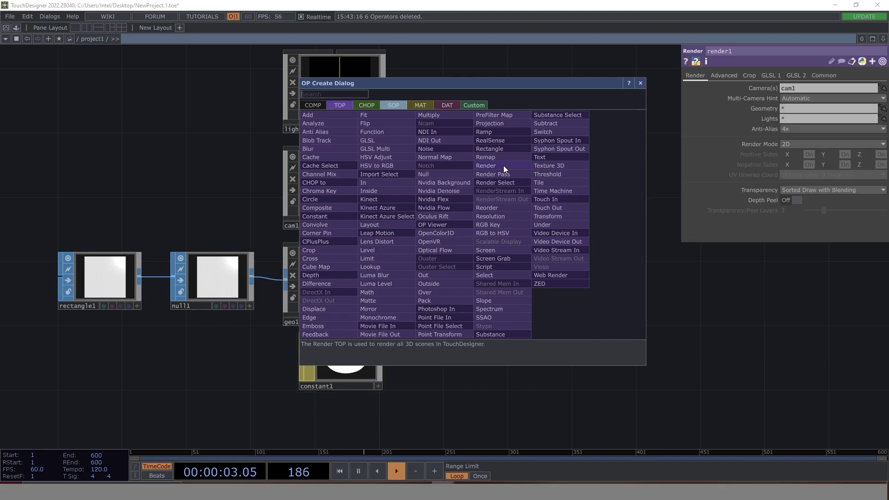
click(434, 173)
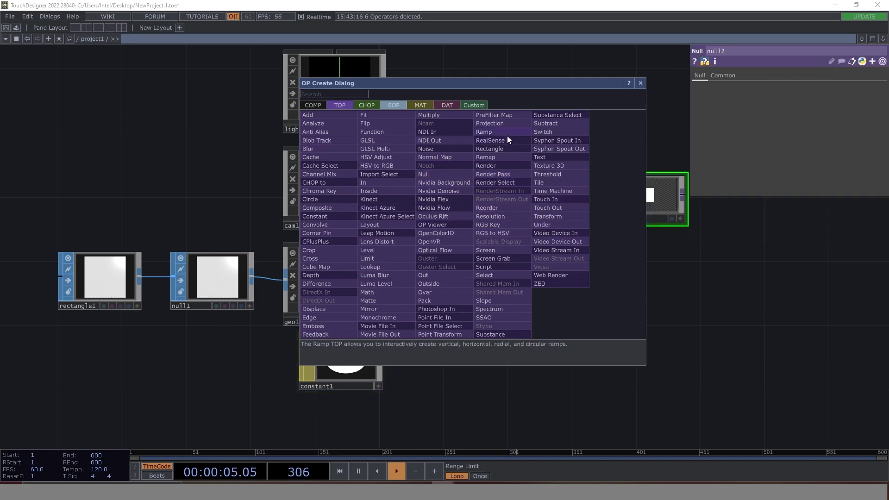
click(508, 225)
click(641, 83)
drag(793, 182, 432, 283)
click(435, 286)
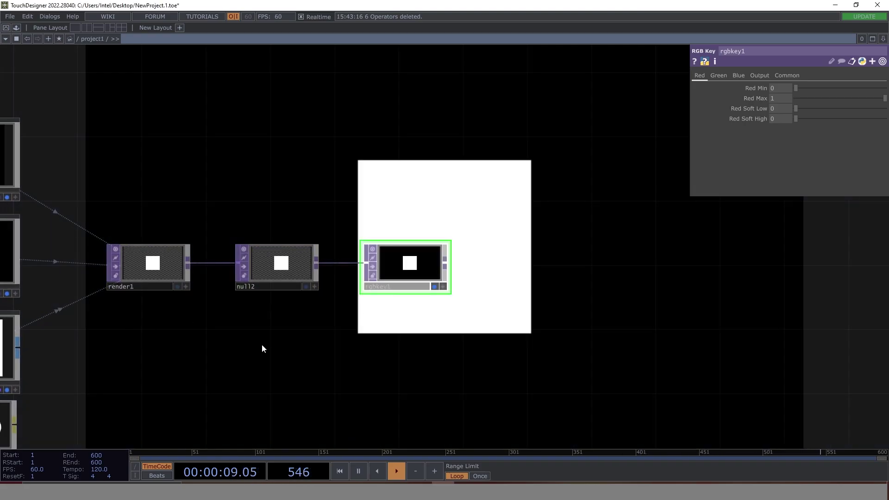
drag(262, 349, 481, 324)
drag(37, 352, 464, 354)
drag(772, 356, 578, 367)
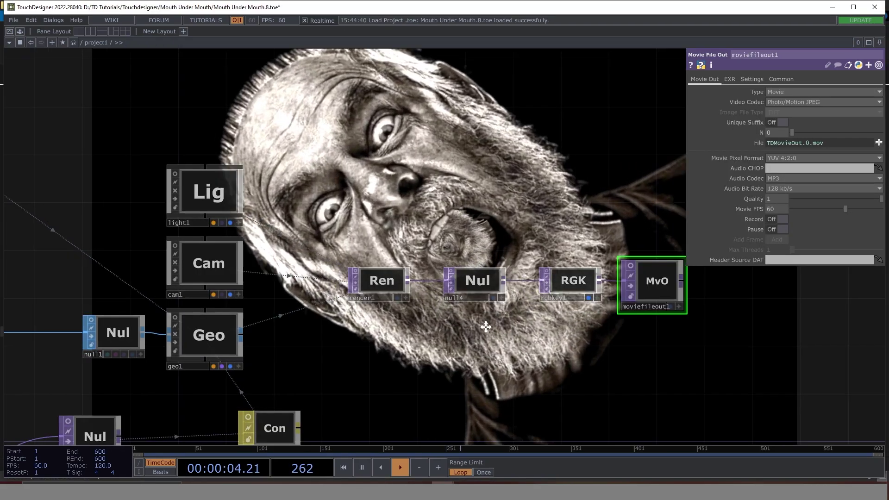
drag(556, 172, 486, 212)
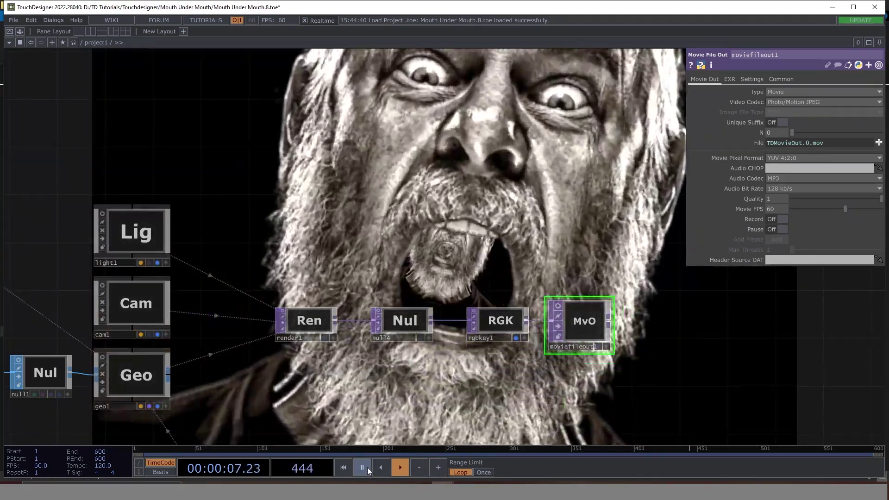
Step: Play and pause the Mouth Under Mouth timeline to inspect the nested-face animation, leaving it paused at frame 576
click(363, 467)
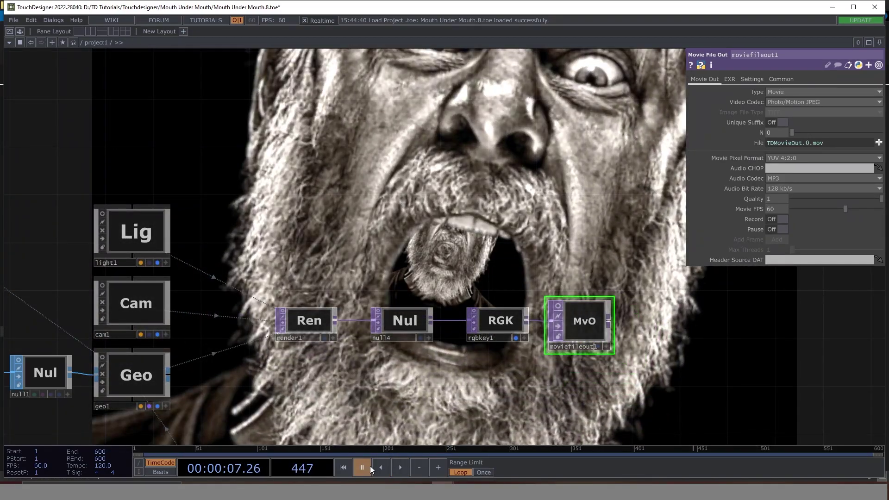
click(400, 468)
click(362, 468)
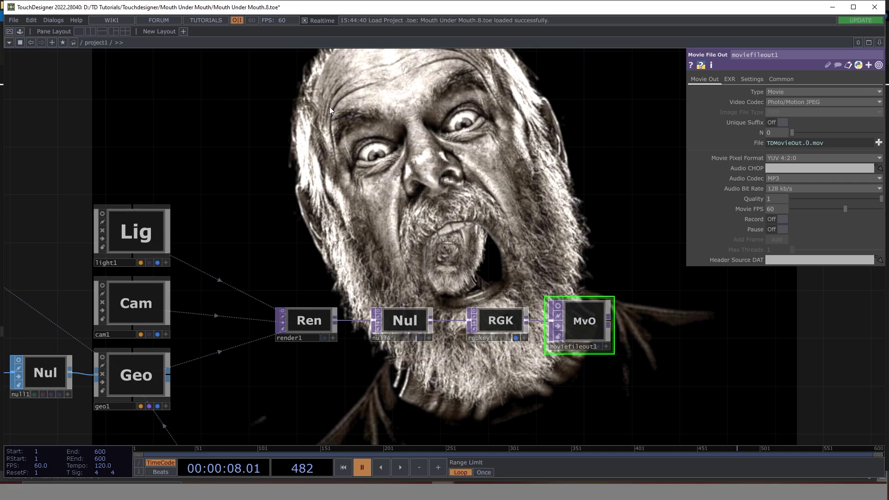
click(399, 466)
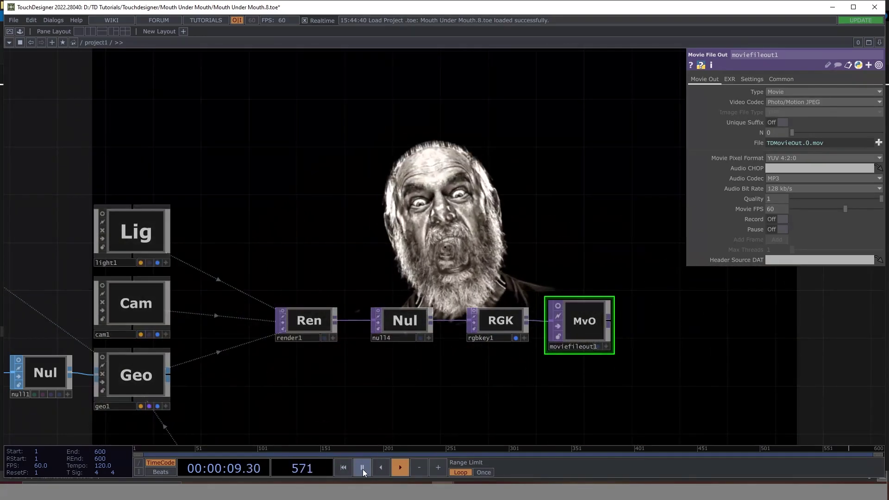
click(363, 469)
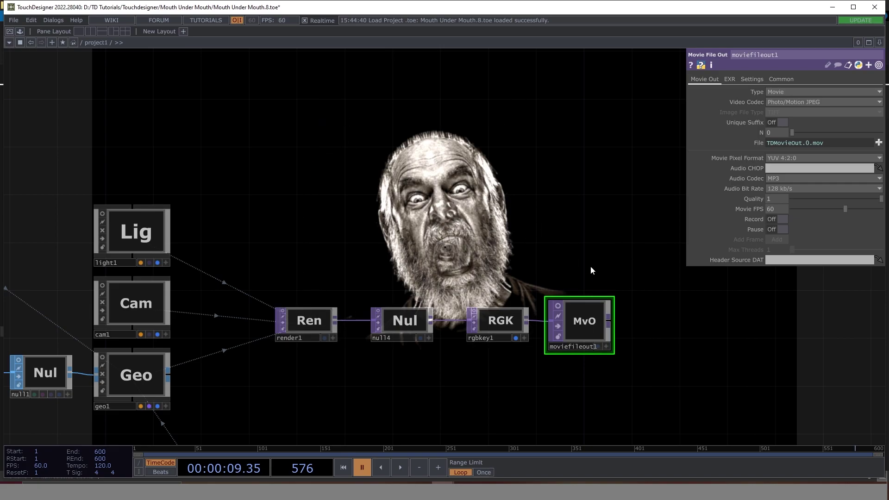
Step: Switch to Firefox and preview the bearded man and the dark spooky man photos in the screaming man face image results
mouse_move(352, 490)
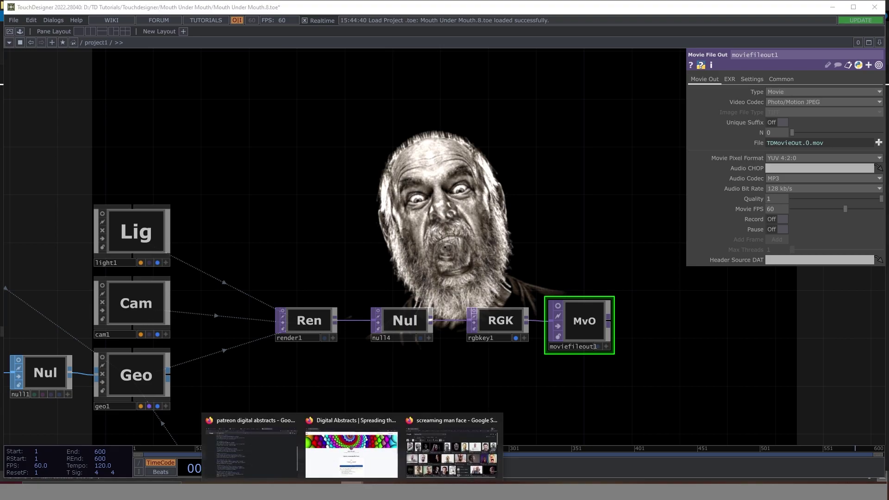
click(456, 459)
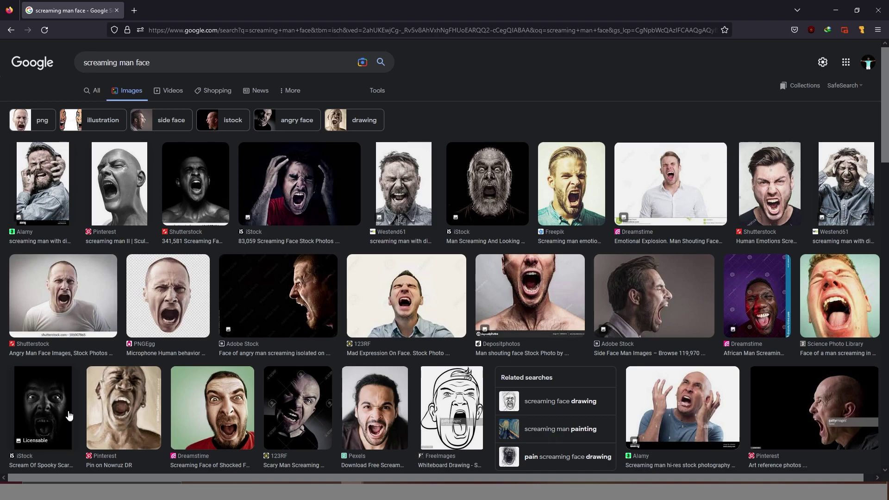
click(499, 180)
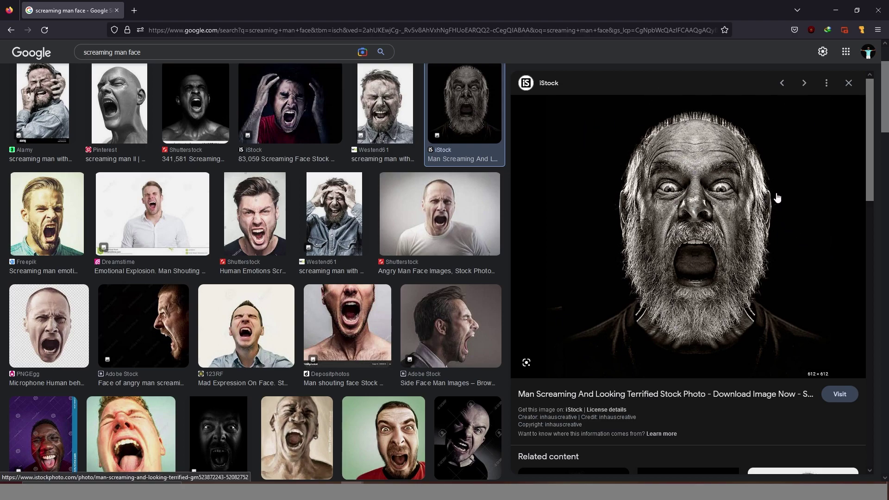
scroll(773, 198, down, 3)
click(227, 432)
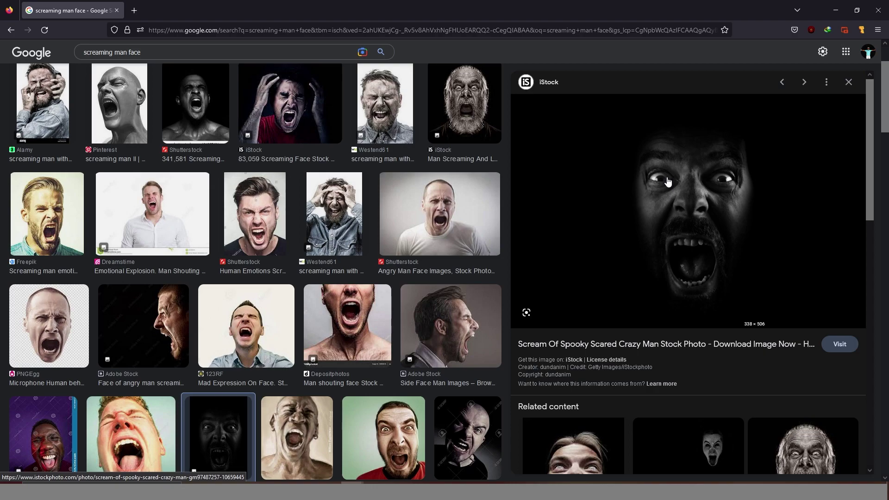
Step: Reopen the iStock photo of the bearded screaming man and choose to save the image
click(469, 110)
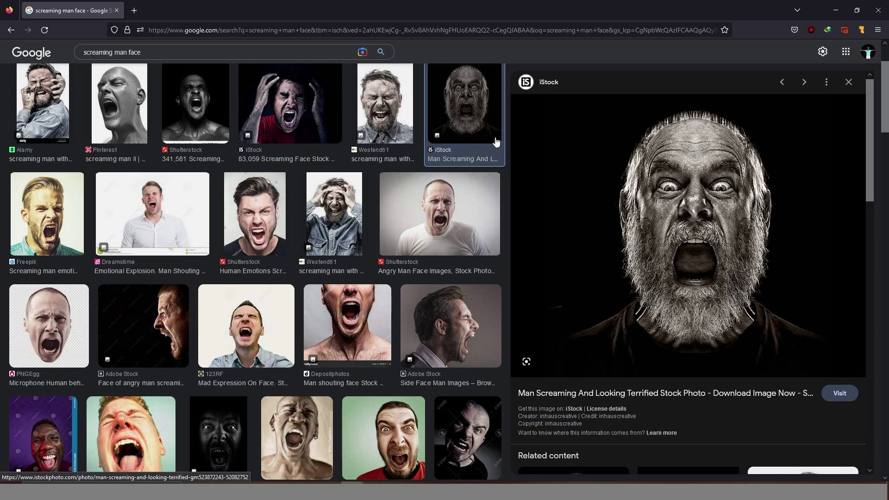
scroll(159, 122, up, 3)
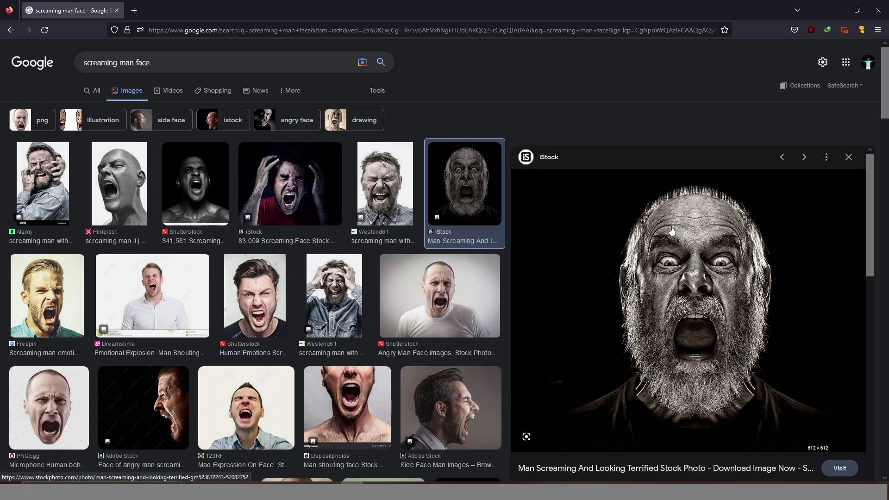
right_click(718, 278)
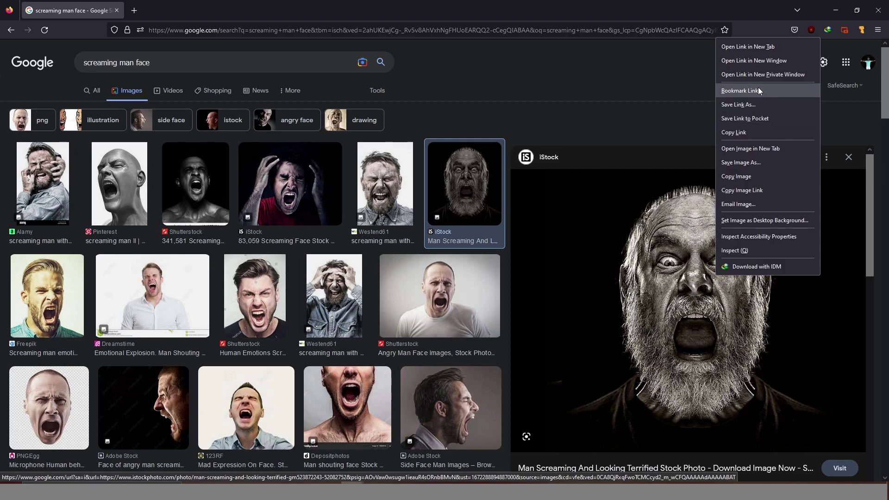
click(769, 160)
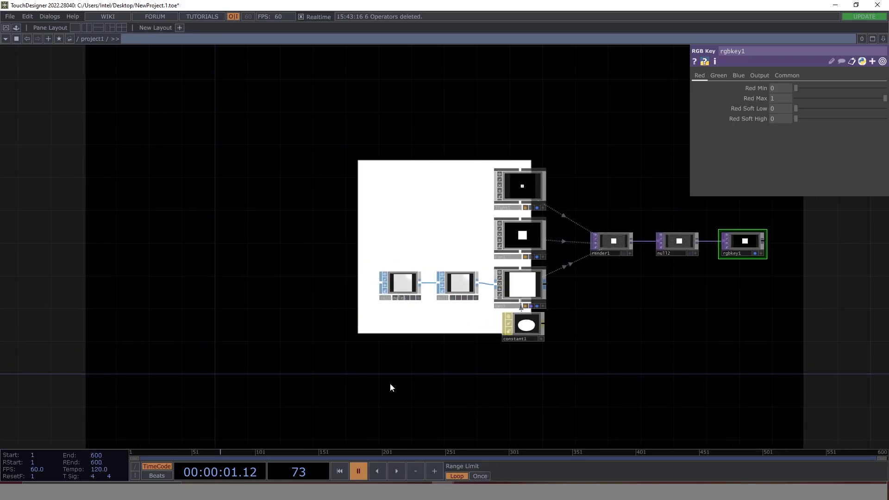
Step: Add a Movie File In TOP below the rectangle SOP and load Man Face 1.jpg from the Files folder
key(Tab)
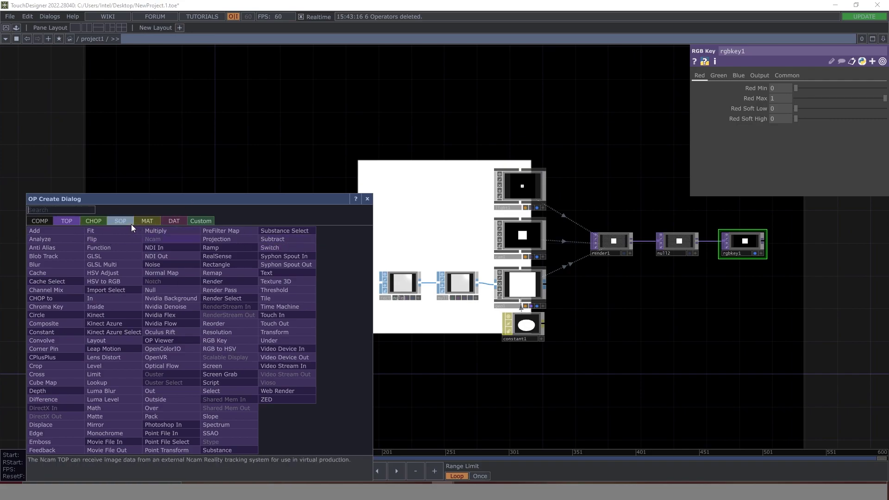
click(121, 442)
click(277, 378)
click(883, 88)
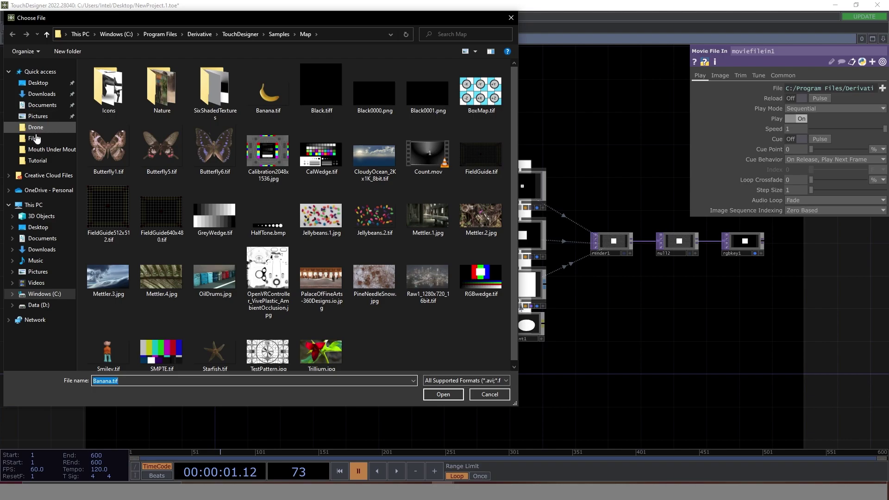
click(36, 138)
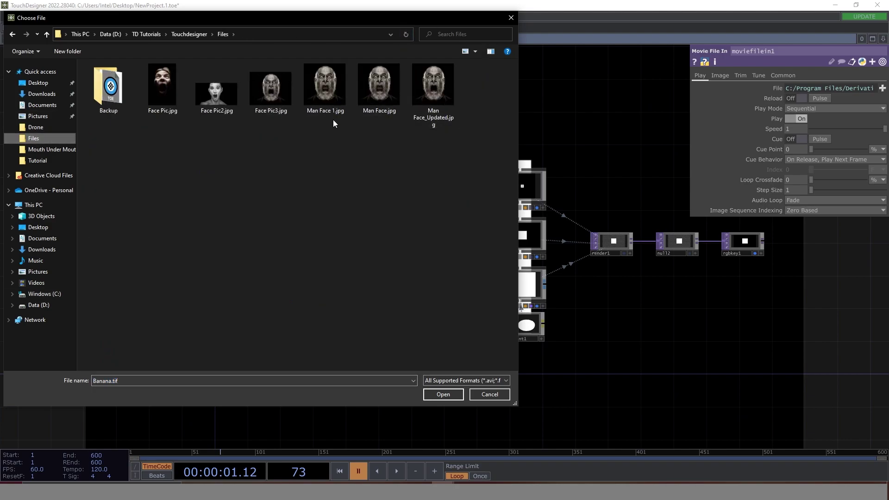
click(326, 84)
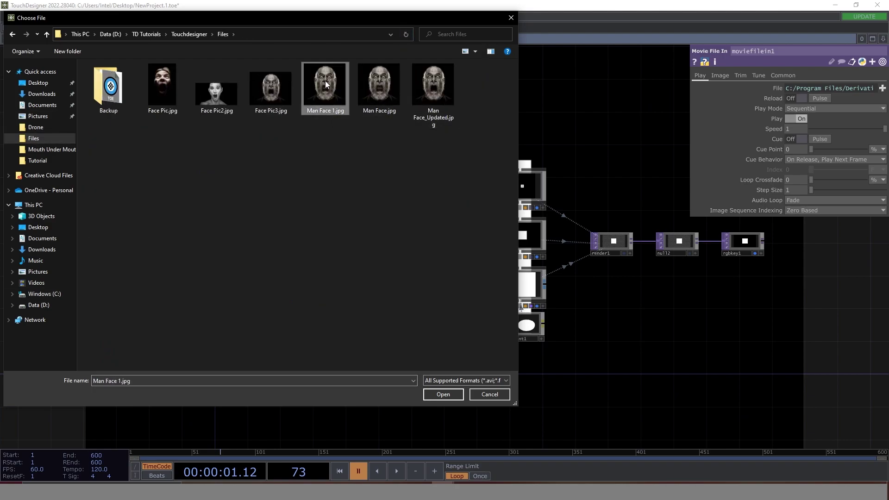
click(443, 394)
Step: Connect a Null TOP after the Movie File In TOP and assign it as the Constant MAT's color map
scroll(276, 376, up, 10)
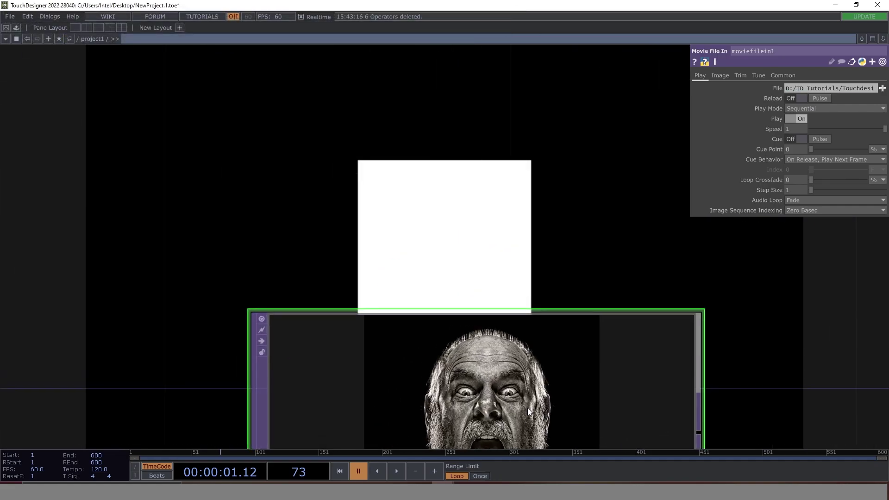
scroll(476, 372, down, 10)
scroll(246, 391, down, 5)
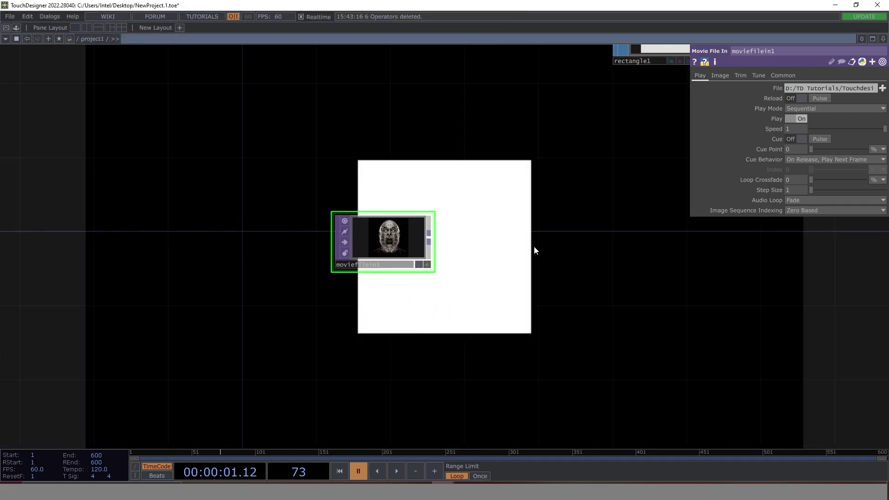
right_click(109, 381)
text(n)
click(149, 292)
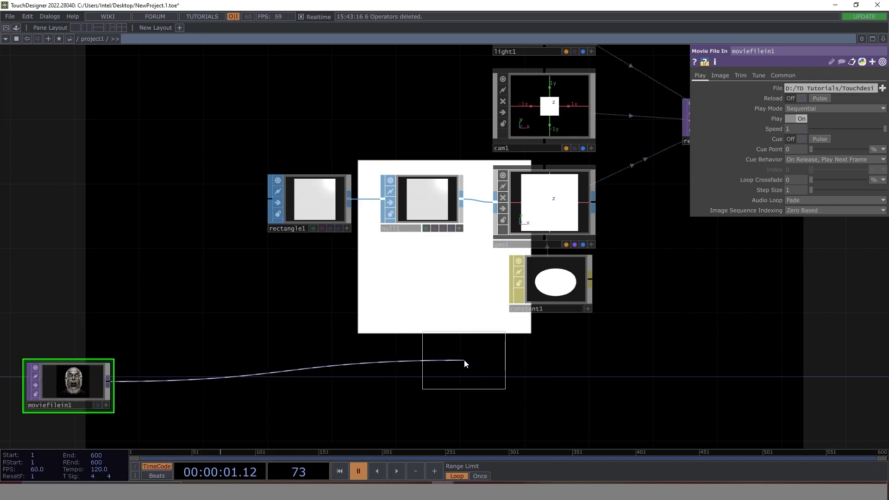
click(450, 391)
drag(434, 395, 598, 273)
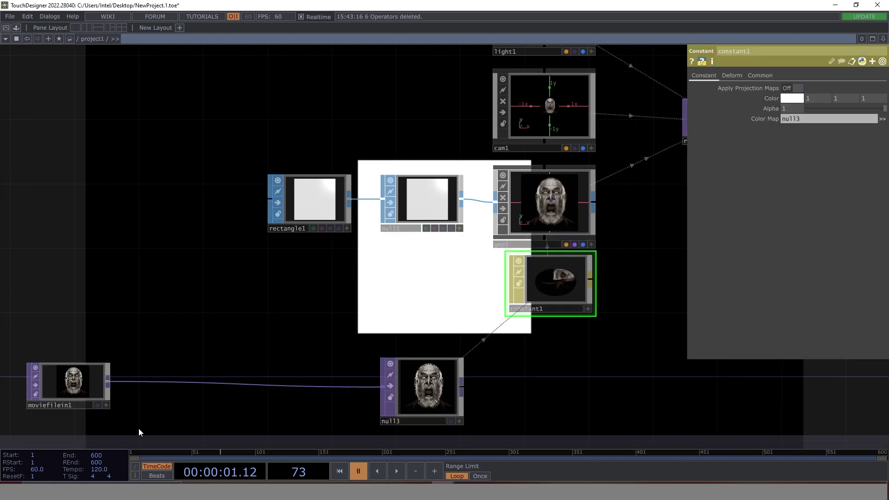
Step: Set the Movie File In TOP's pixel format to 32-bit float (RGBA)
drag(138, 429, 391, 385)
drag(315, 350, 108, 345)
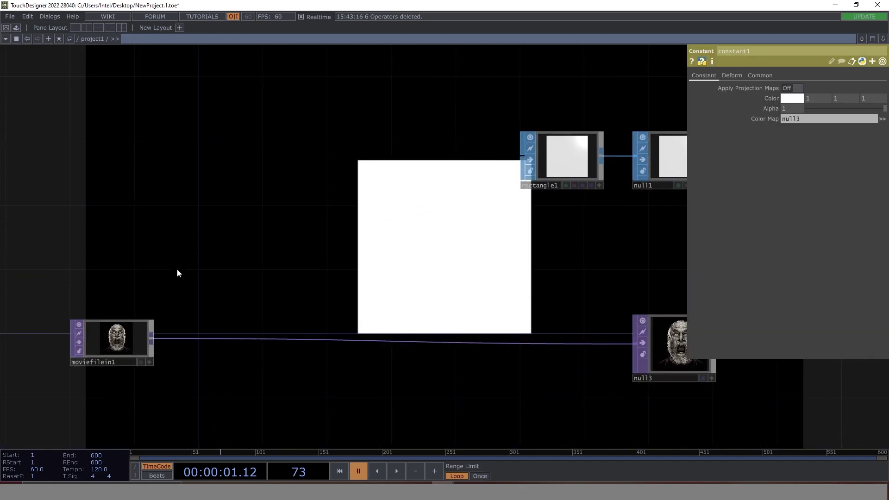
click(125, 327)
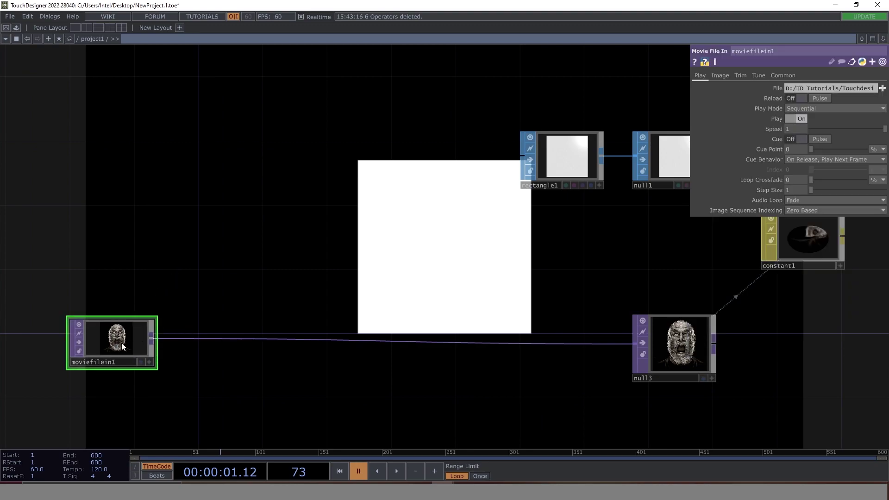
click(783, 75)
click(816, 159)
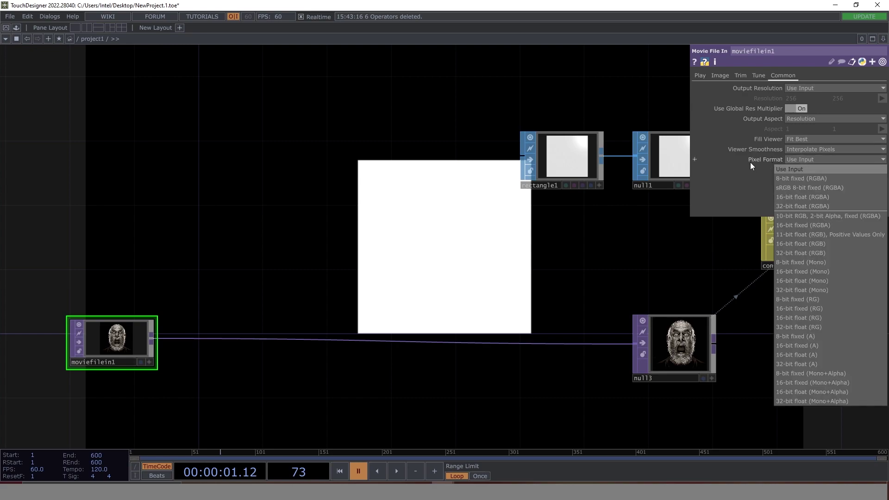
click(816, 206)
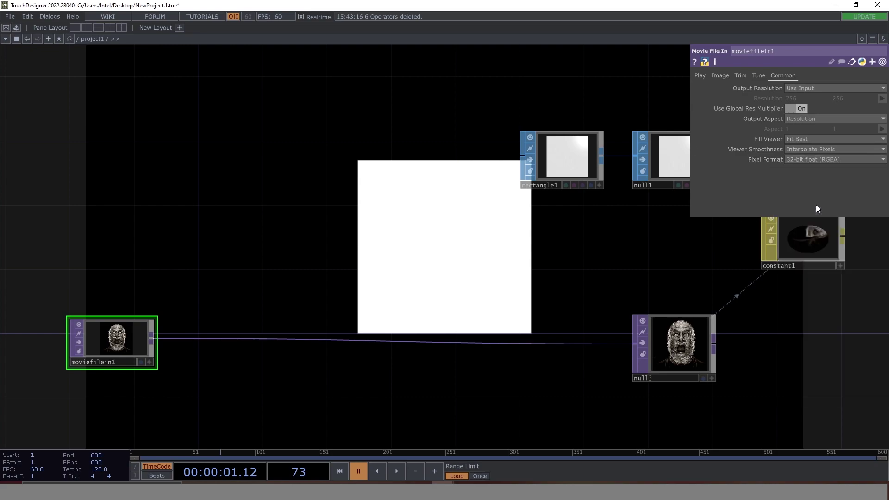
Step: Add a Pattern CHOP in the empty network area above and to the left of the rectangle SOP
middle_drag(330, 296, 193, 326)
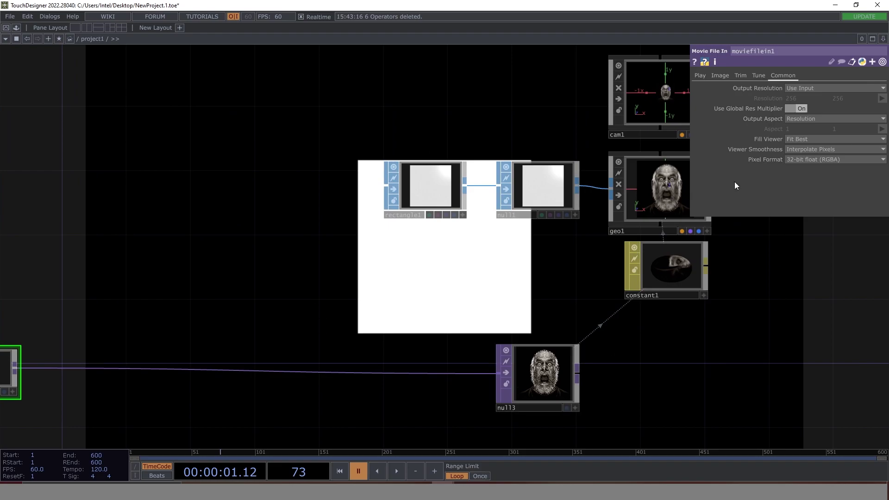
drag(82, 298, 164, 294)
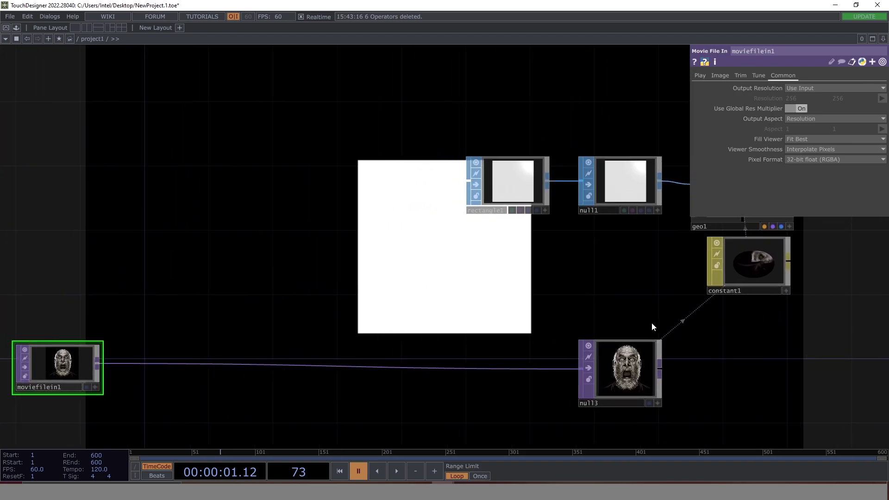
drag(321, 117, 324, 249)
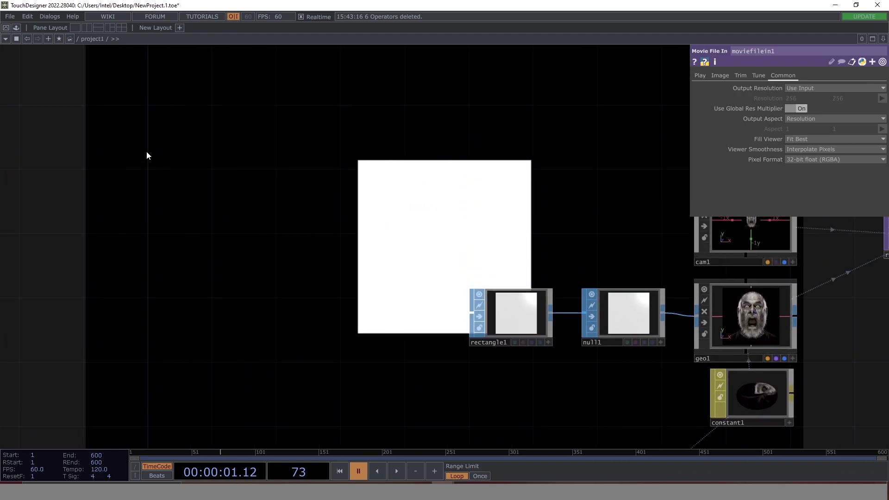
key(Tab)
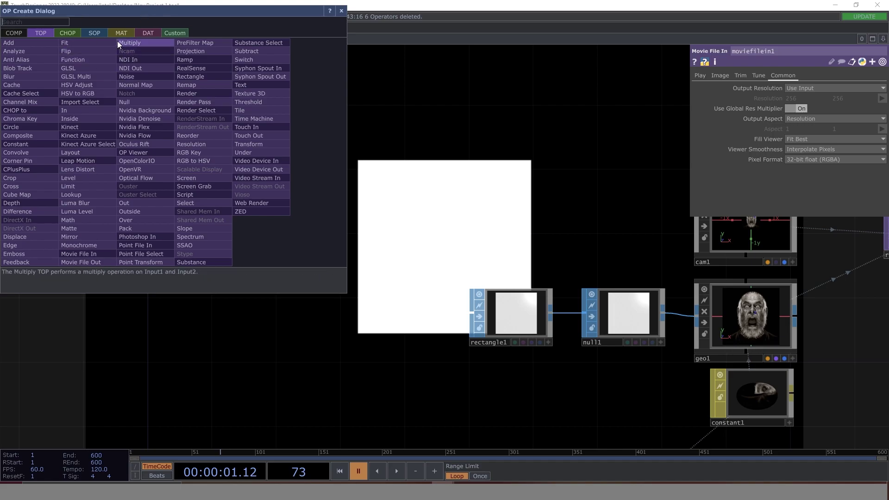
click(72, 34)
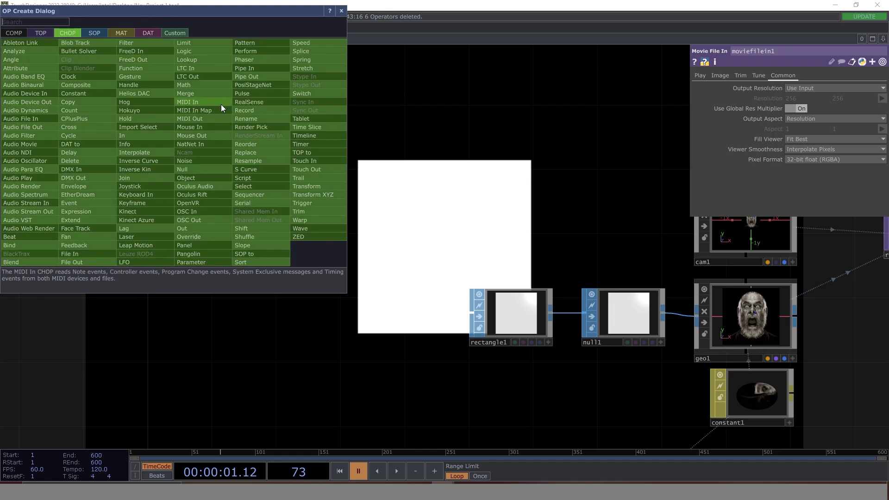
click(269, 43)
click(185, 115)
drag(361, 122, 526, 256)
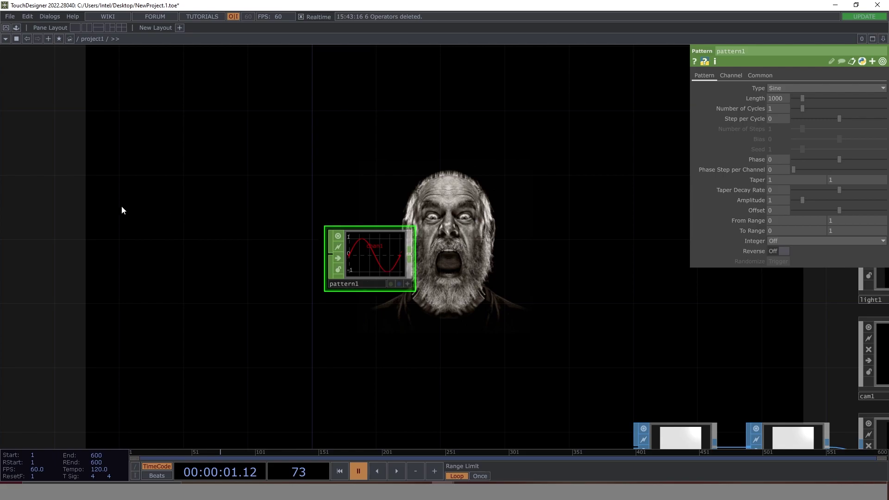
Step: Add a Constant CHOP to the left of the Pattern CHOP and name its first channel sample
key(Tab)
text(con)
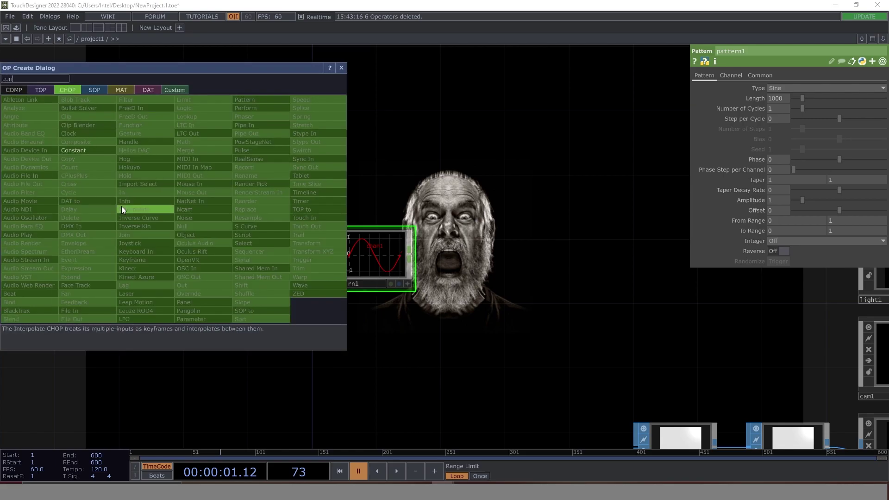
click(105, 151)
click(146, 210)
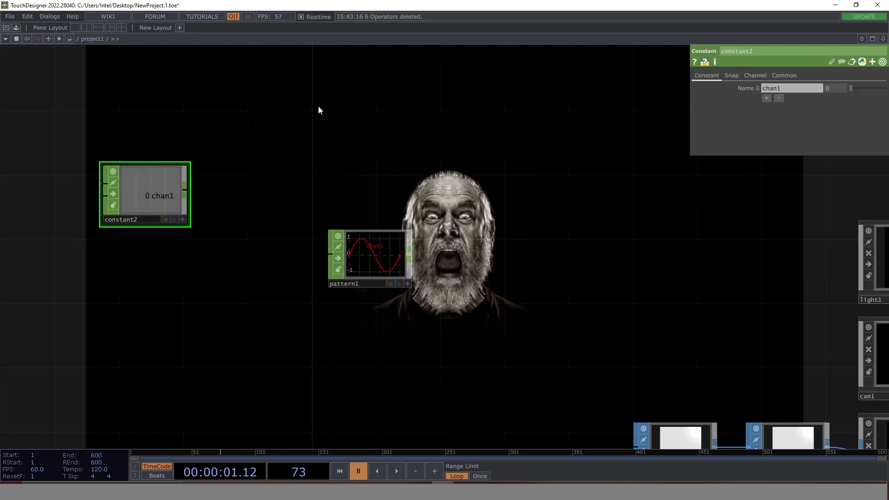
click(814, 91)
text(sample)
key(Return)
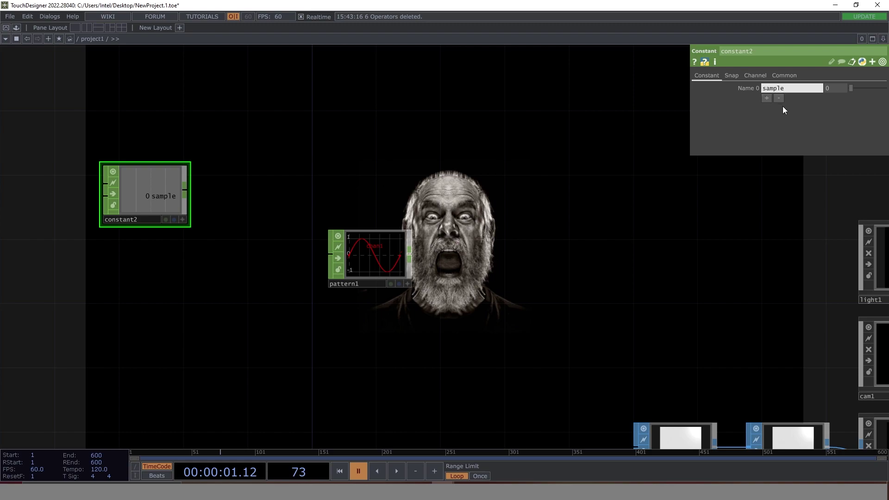
Step: Add a second channel named distance to the Constant CHOP and set the sample channel's value to 15
click(767, 98)
click(785, 99)
text(distance)
key(Return)
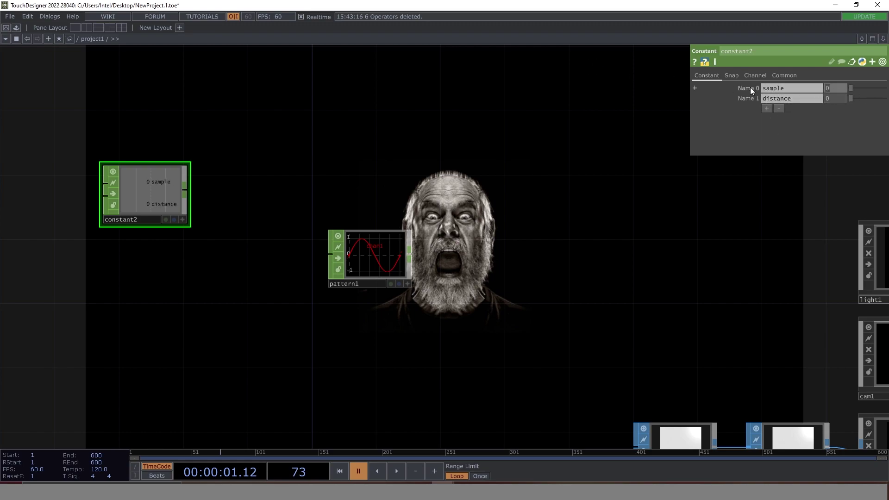
text(15)
key(Return)
Step: Switch to the finished Mouth Under Mouth project, play its nested-face animation, and return to the new project
mouse_move(442, 491)
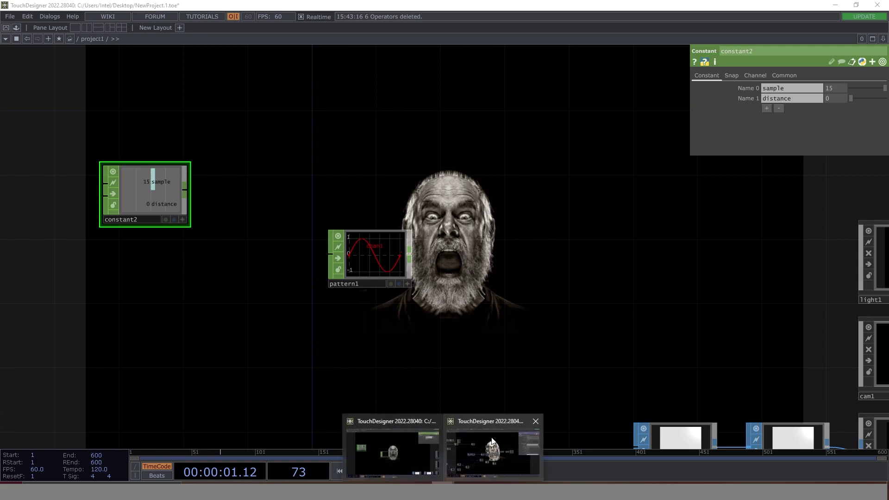
click(509, 458)
click(401, 468)
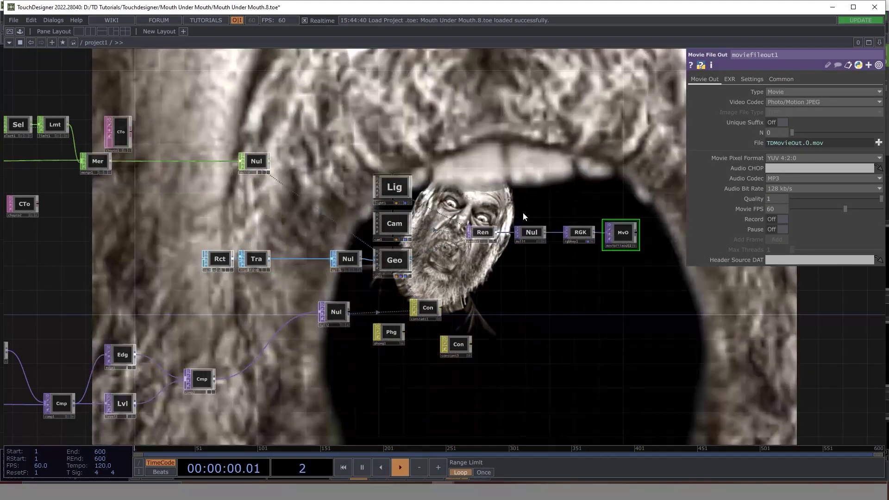
scroll(523, 215, down, 5)
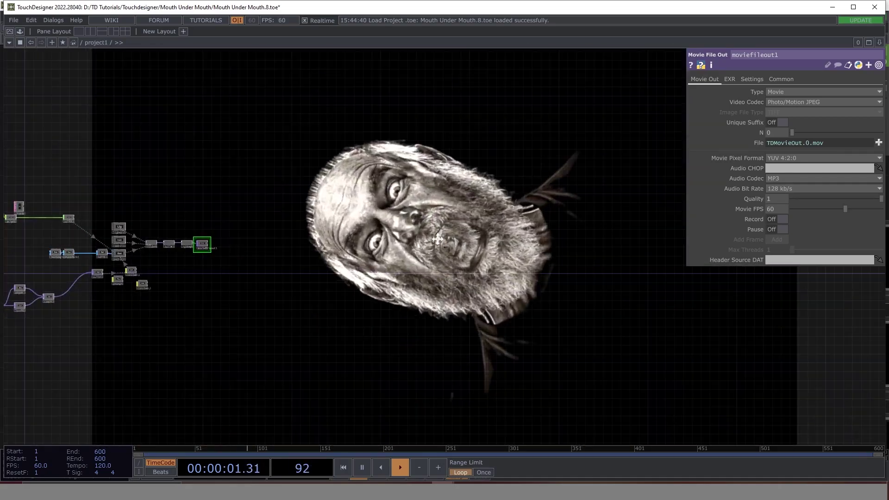
drag(438, 239, 379, 345)
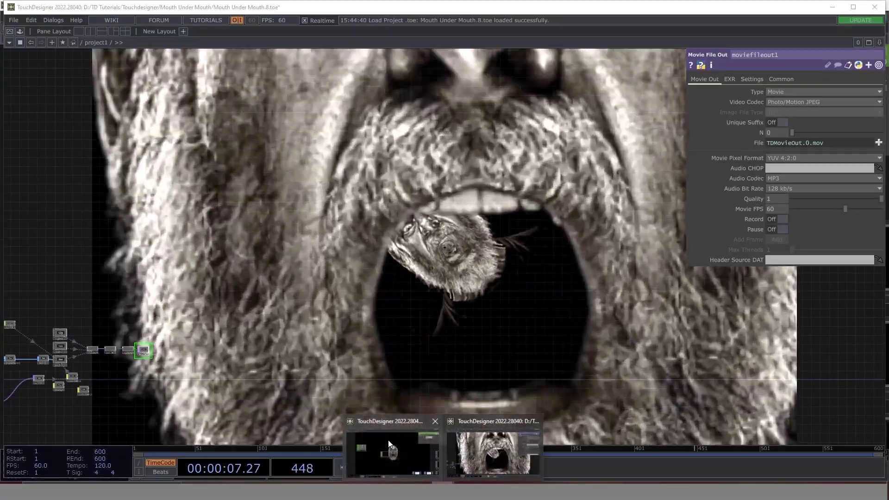
click(389, 440)
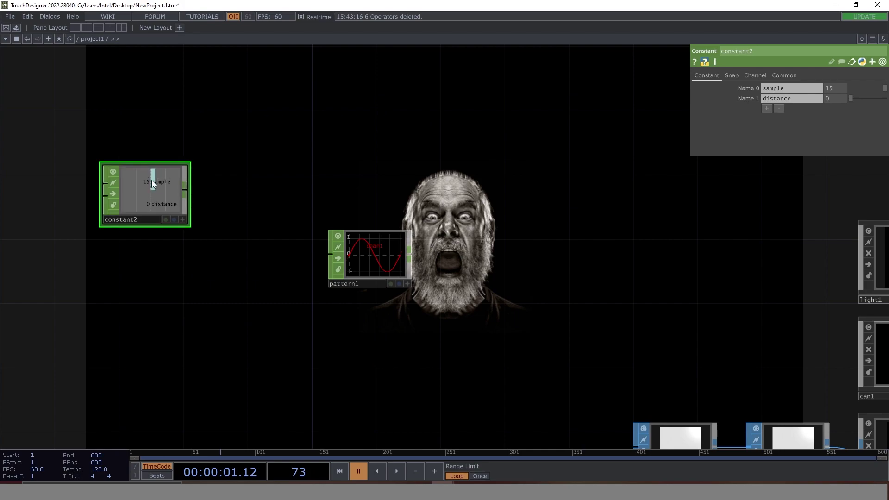
Step: Play the nested-face animation in the finished Mouth Under Mouth project to examine the spacing between faces, and return to the new project
scroll(149, 179, up, 4)
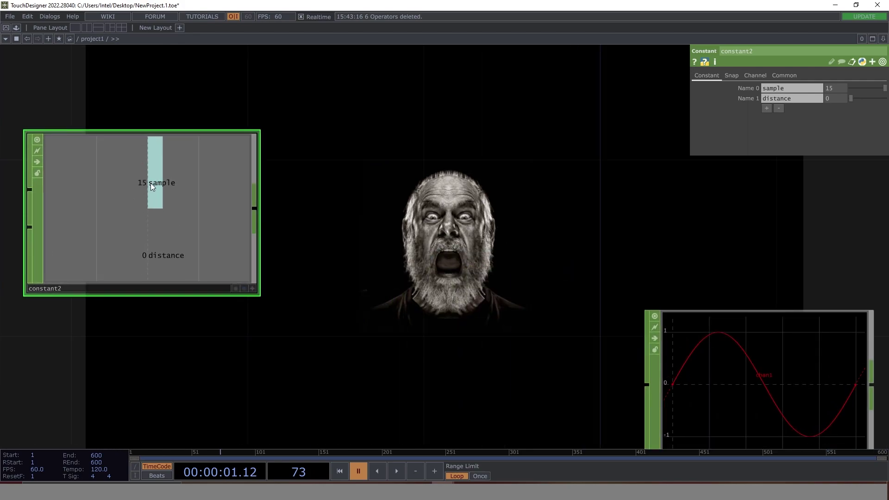
scroll(414, 223, down, 3)
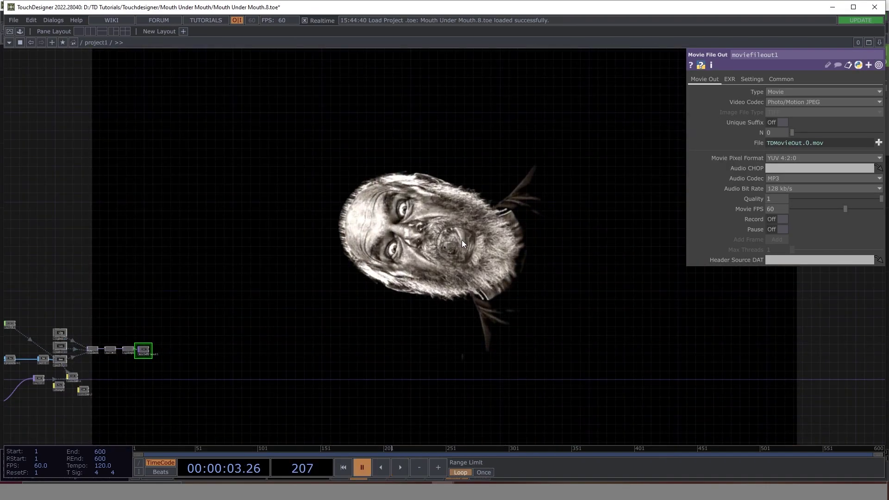
key(space)
key(space)
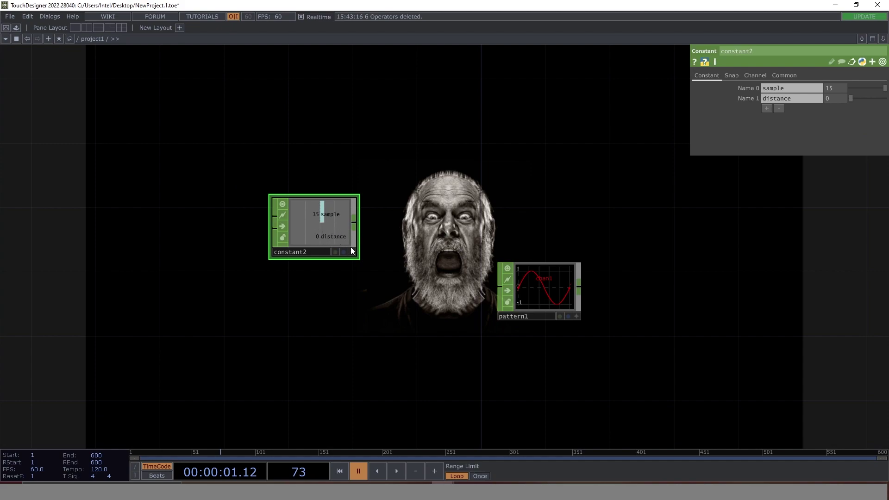
Step: Set the distance channel's value to 3 in the Constant CHOP
scroll(340, 245, up, 4)
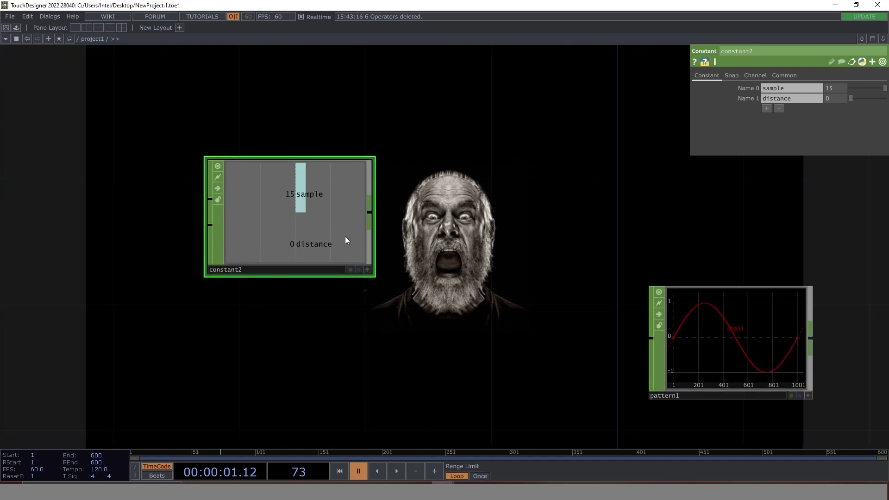
text(3)
key(Return)
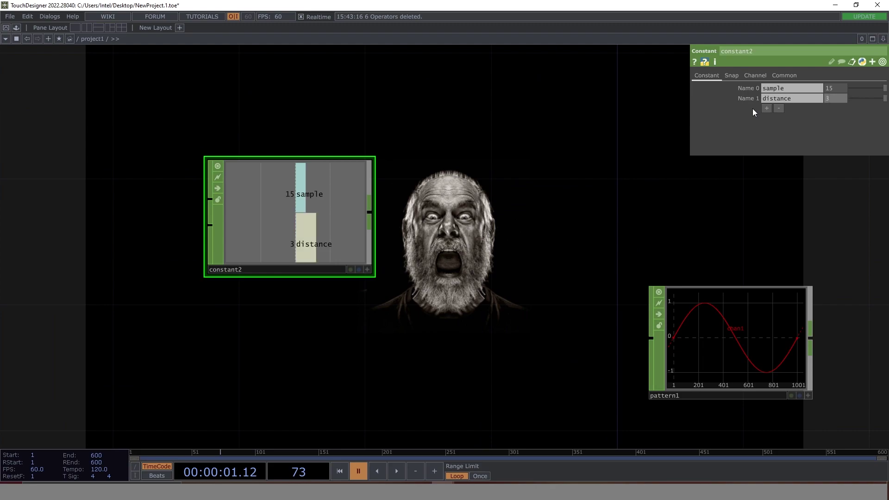
Step: Set the Pattern CHOP's type to Ramp
drag(574, 183, 407, 158)
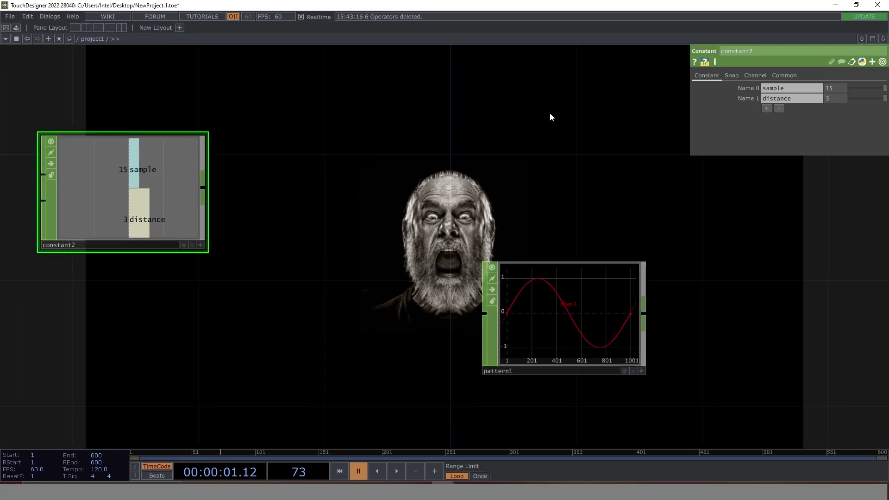
scroll(548, 118, down, 3)
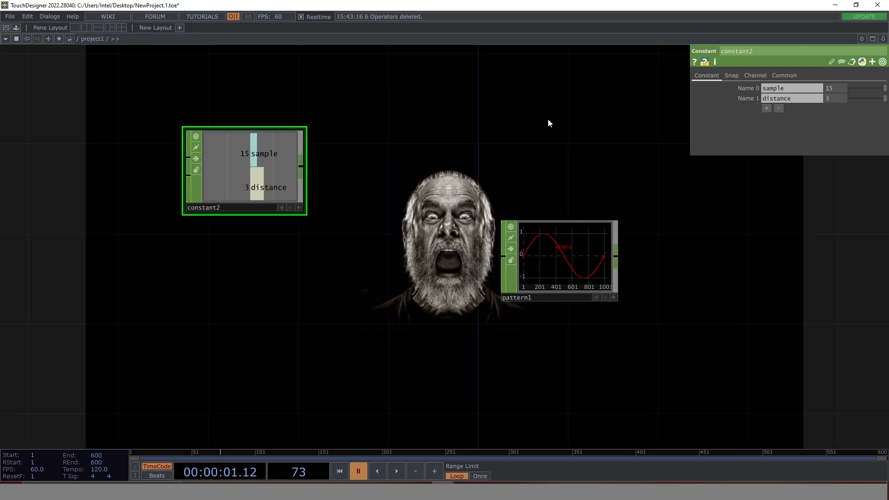
click(579, 254)
click(794, 88)
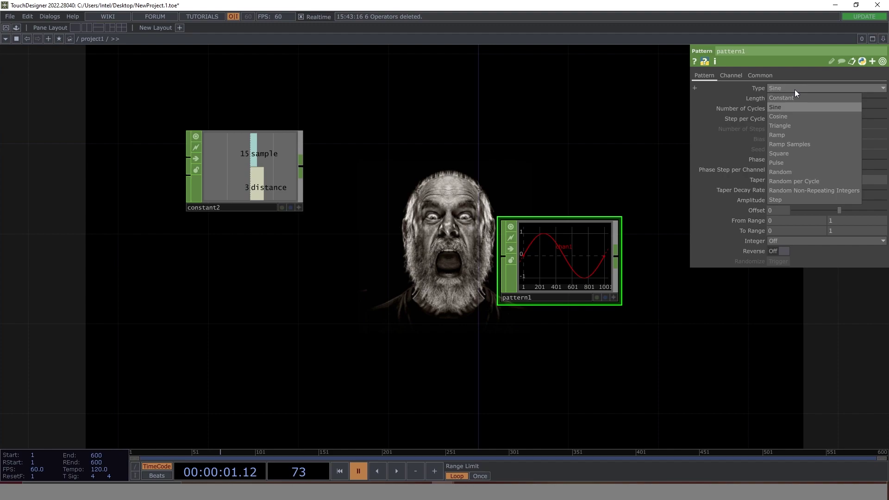
click(797, 134)
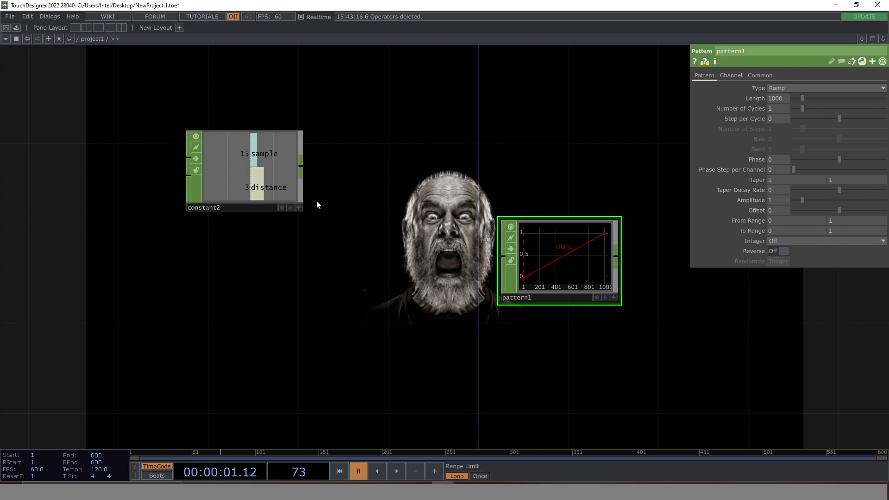
Step: Link the Pattern CHOP's Length to the Constant CHOP's sample channel as a CHOP reference
click(299, 208)
drag(272, 154, 788, 96)
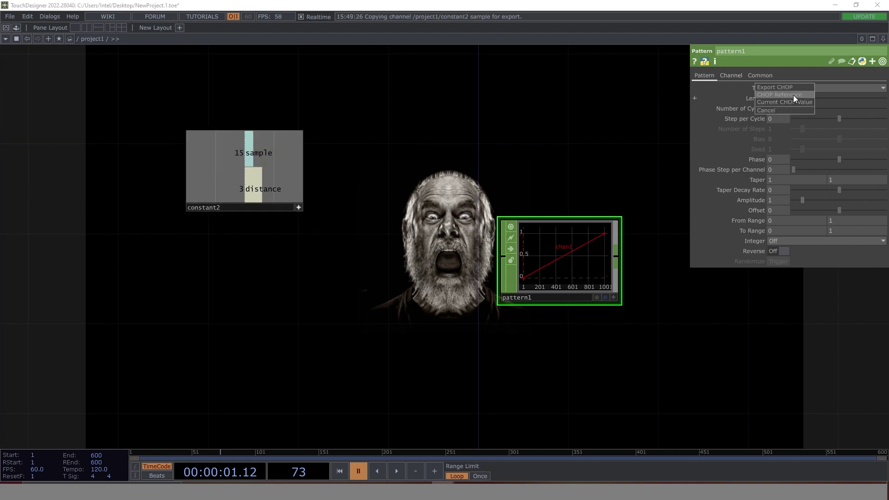
click(794, 95)
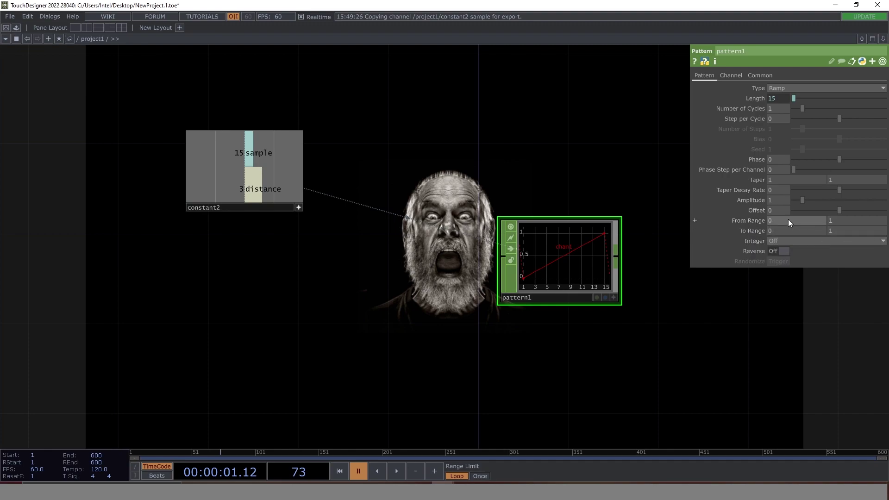
Step: Set the upper To Range value of the Pattern CHOP to the expression op('constant2')['sample'] * op('constant2')['distance']
click(763, 232)
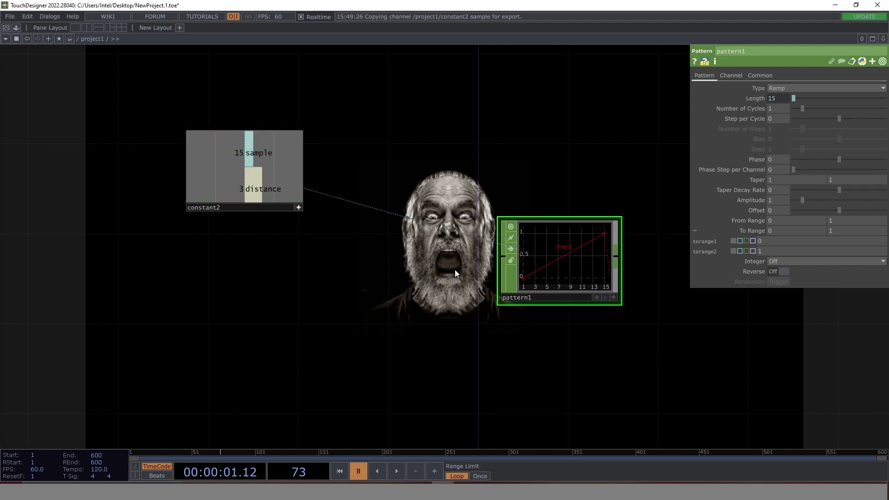
drag(209, 189, 809, 251)
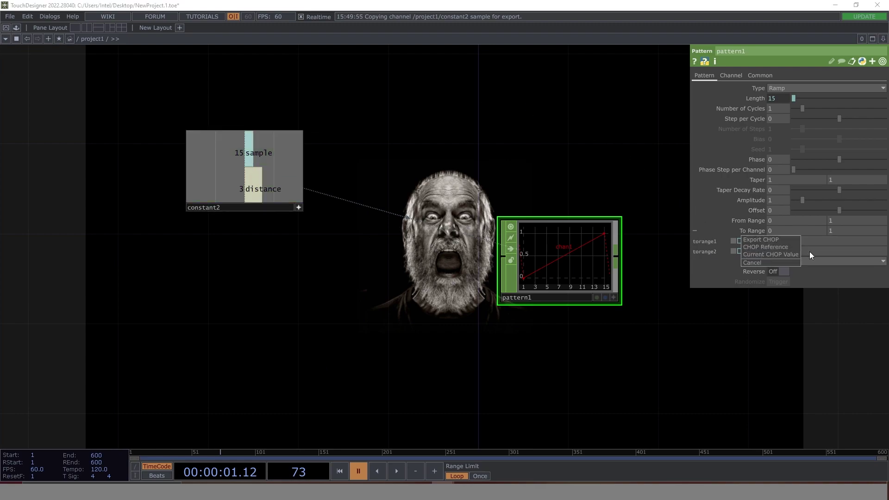
click(770, 248)
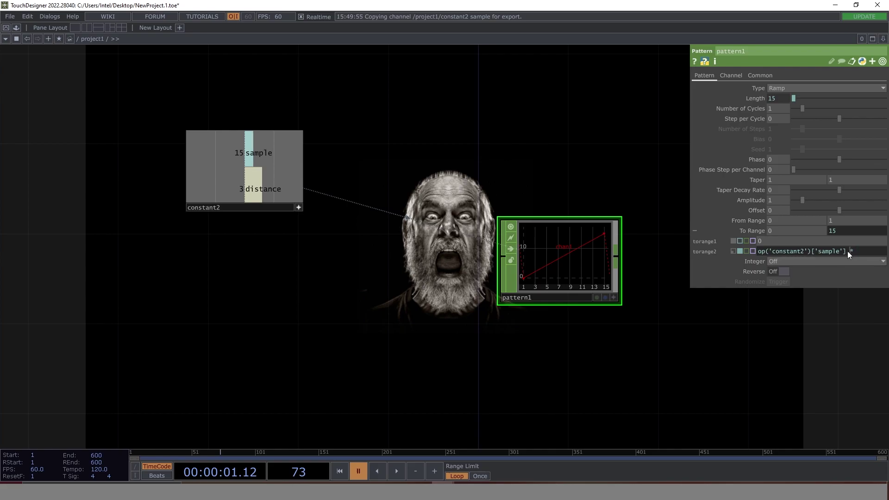
drag(848, 251, 665, 245)
text(op('constant2')['sample'])
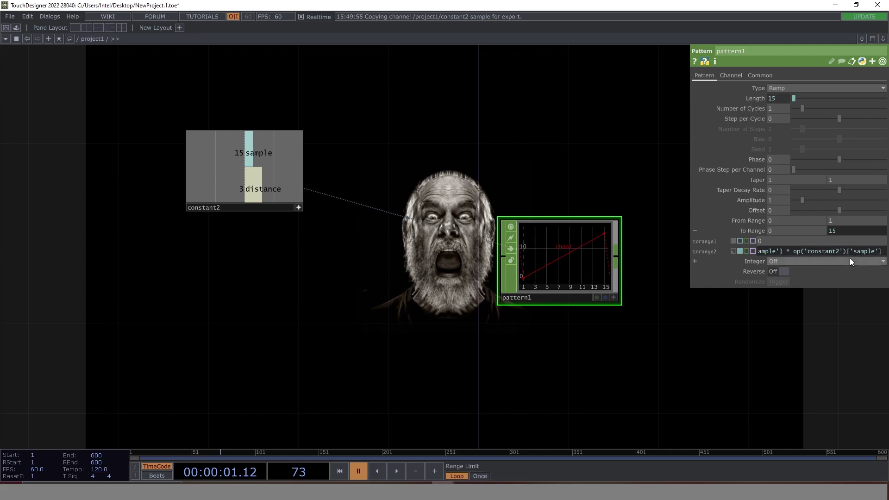
drag(690, 197, 393, 194)
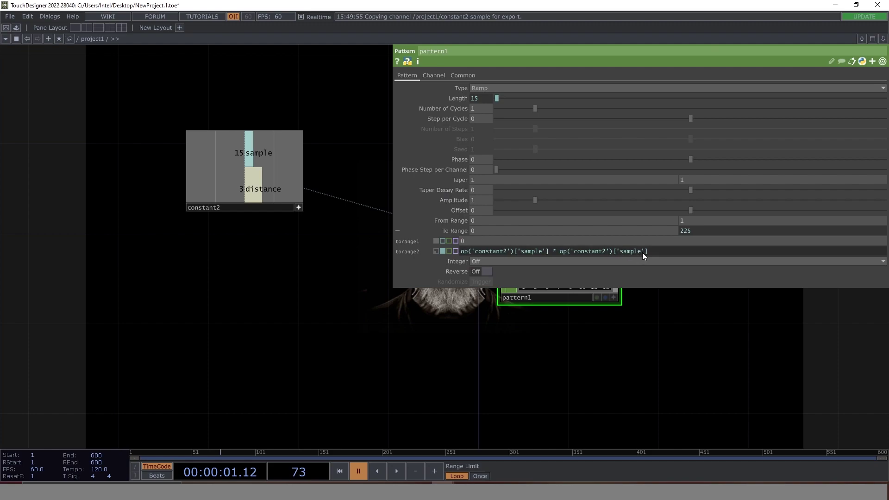
text(distance)
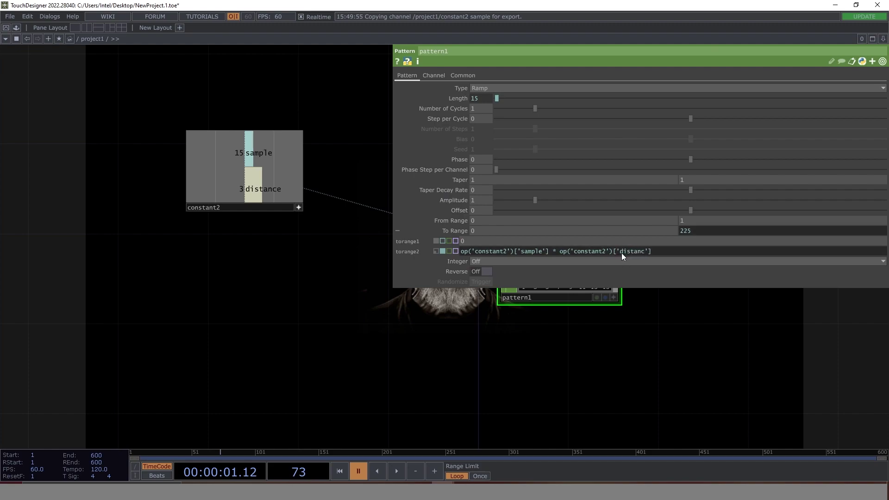
key(Return)
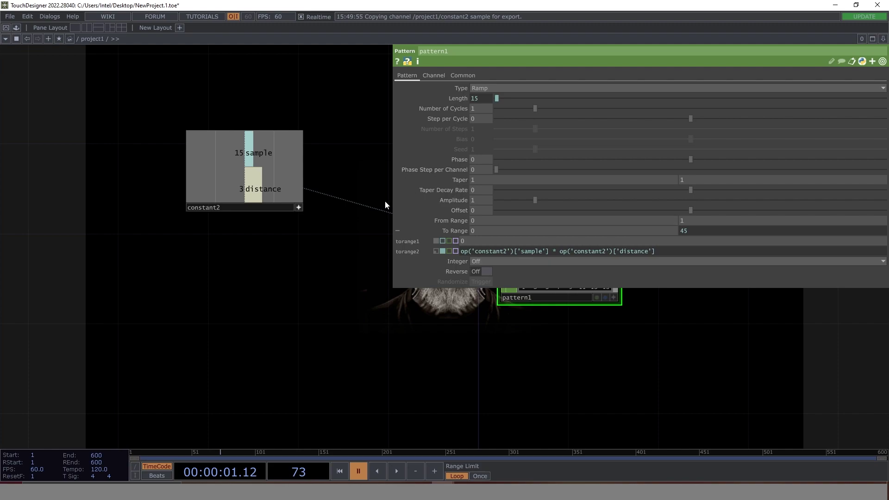
drag(392, 187, 691, 190)
Step: Rename the Pattern CHOP's channel as tz
drag(681, 348, 460, 369)
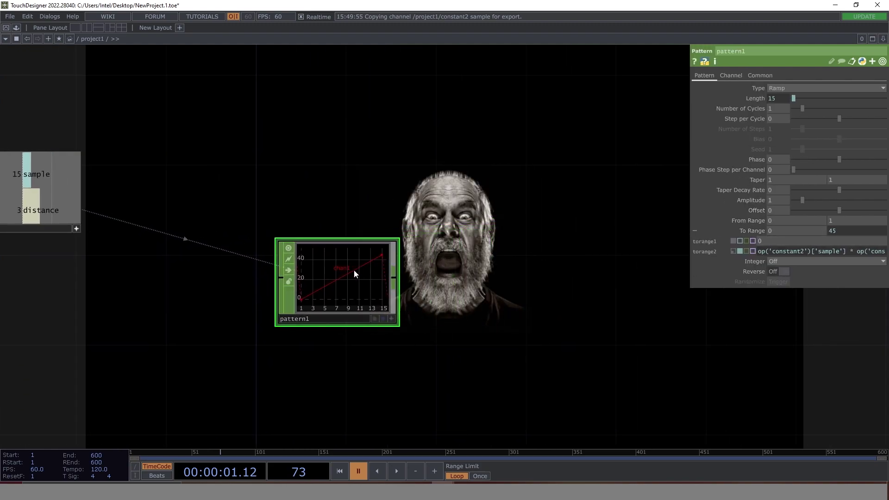
click(734, 76)
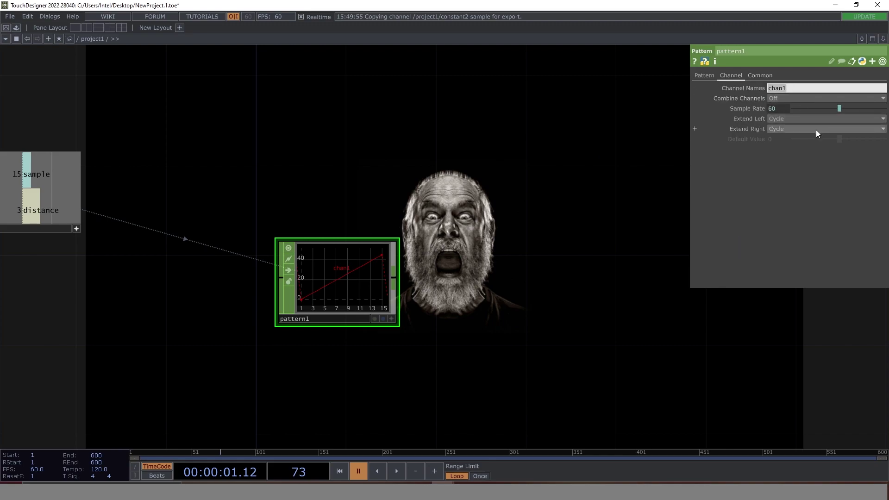
text(tz)
key(Return)
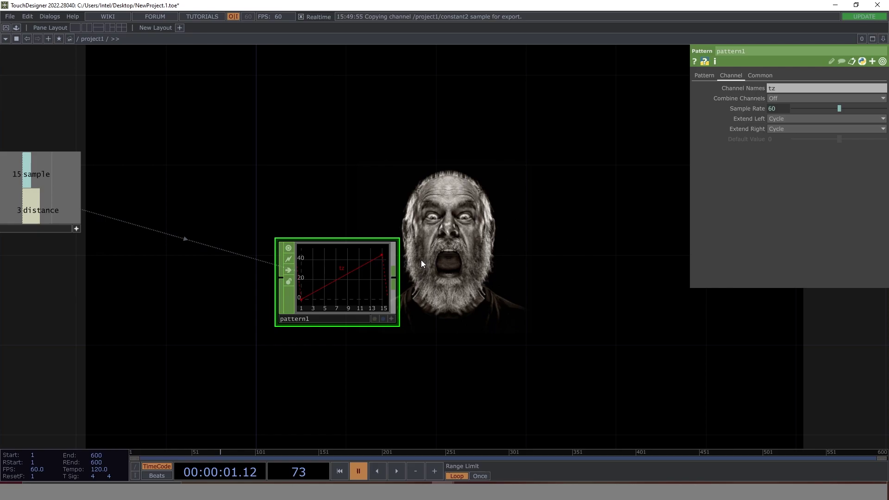
Step: Add a Transform CHOP connected to the Pattern CHOP's output and place it beside the Pattern CHOP
click(394, 268)
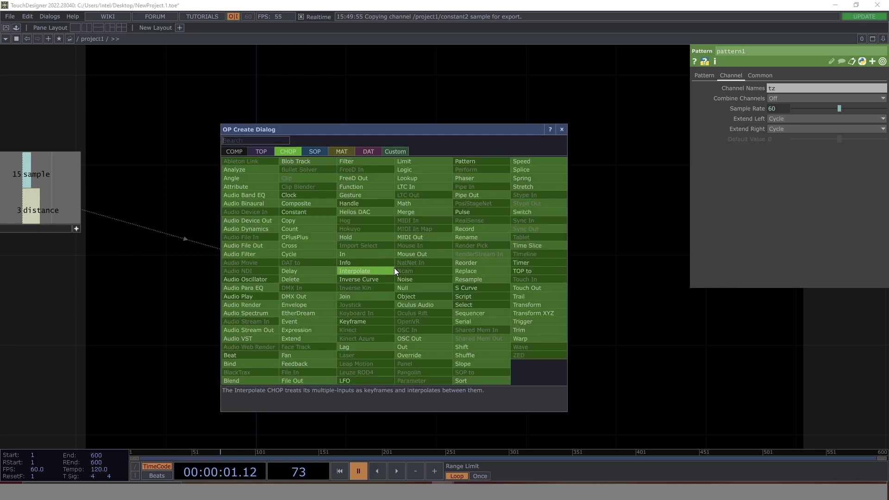
click(528, 304)
click(493, 279)
drag(548, 278, 404, 269)
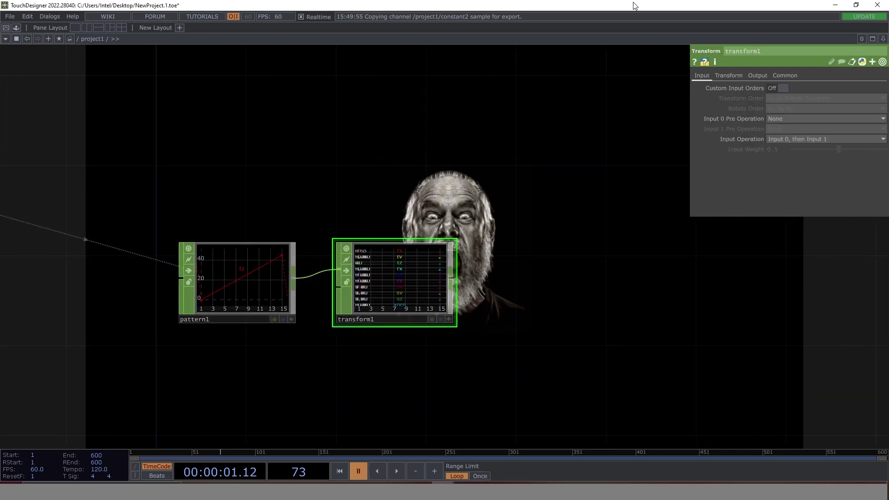
Step: Set the Transform CHOP's Z translation to the expression absTime.seconds * 3
click(731, 75)
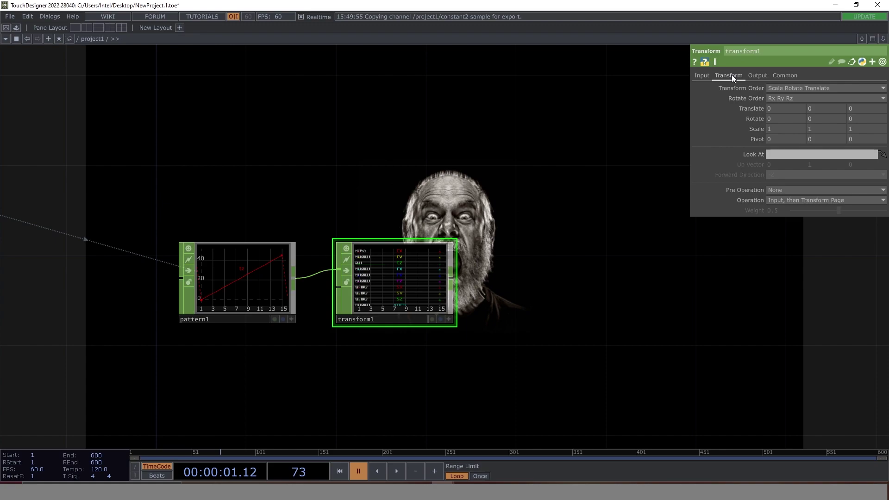
click(755, 109)
click(770, 139)
text(absTime.seconds *)
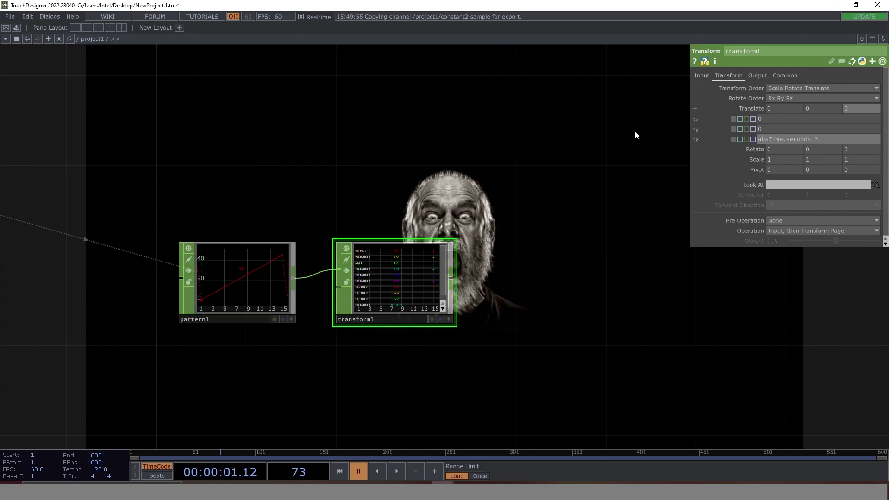
key(BackSpace)
text(3)
key(Return)
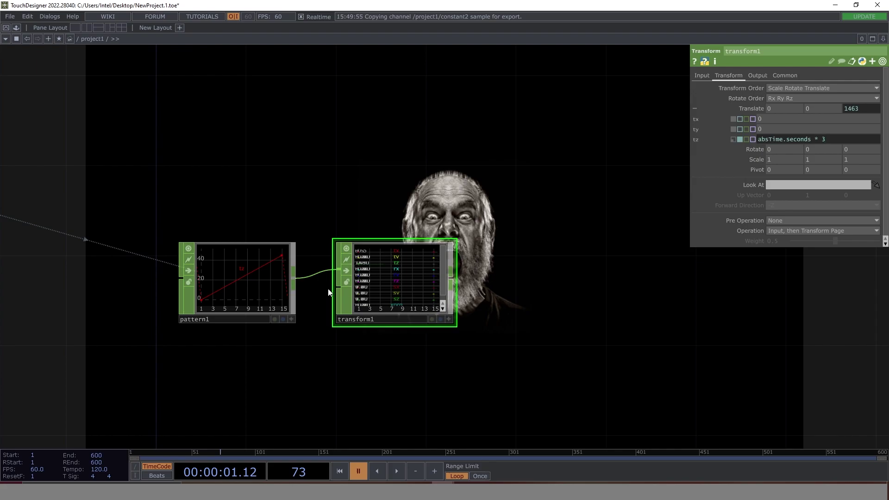
Step: Start timeline playback and examine the animated tz channel in the Transform CHOP
scroll(355, 277, up, 4)
scroll(376, 274, up, 2)
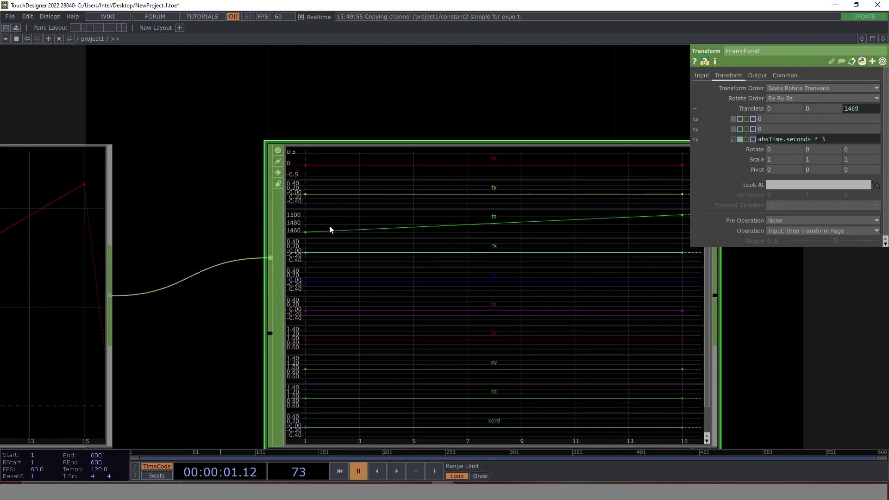
click(396, 472)
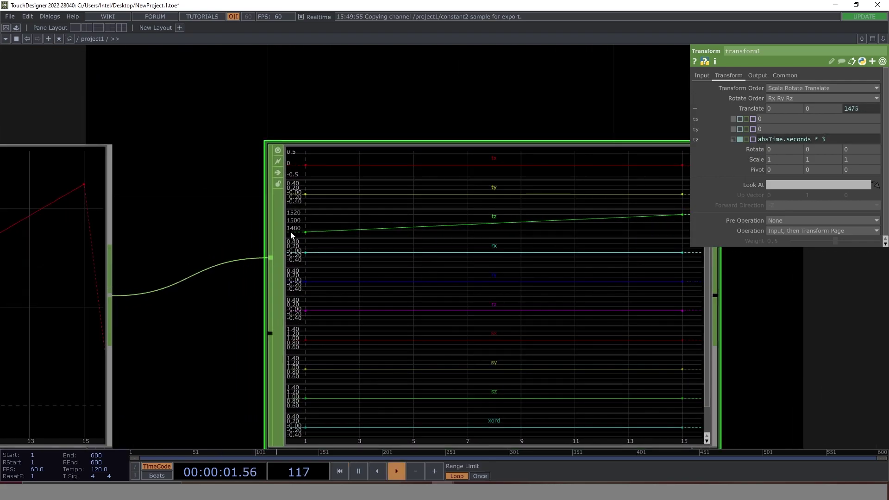
scroll(491, 259, down, 4)
scroll(423, 236, down, 2)
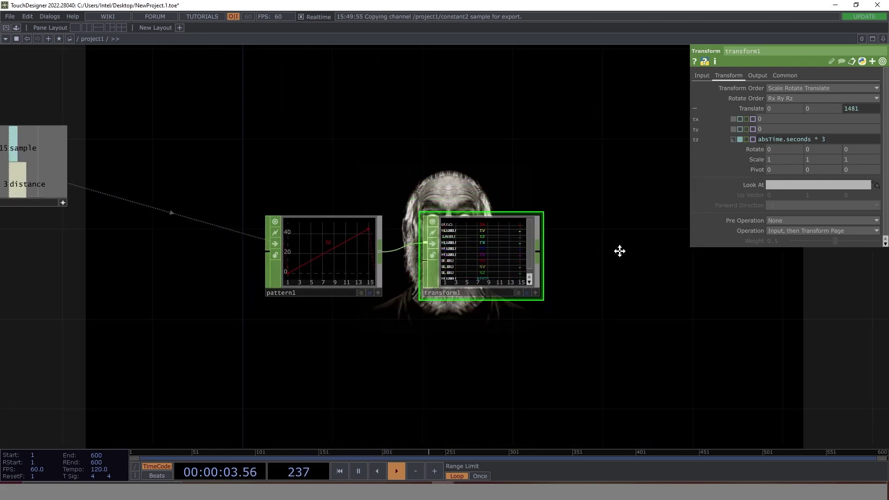
Step: Add a Select CHOP connected to the Transform CHOP's output and place it beside the Transform CHOP
drag(631, 252, 369, 222)
click(365, 222)
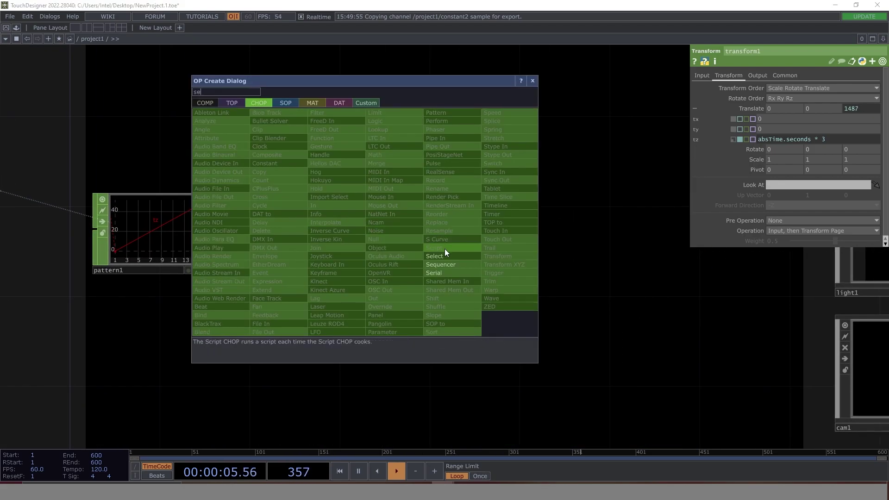
click(446, 248)
click(460, 235)
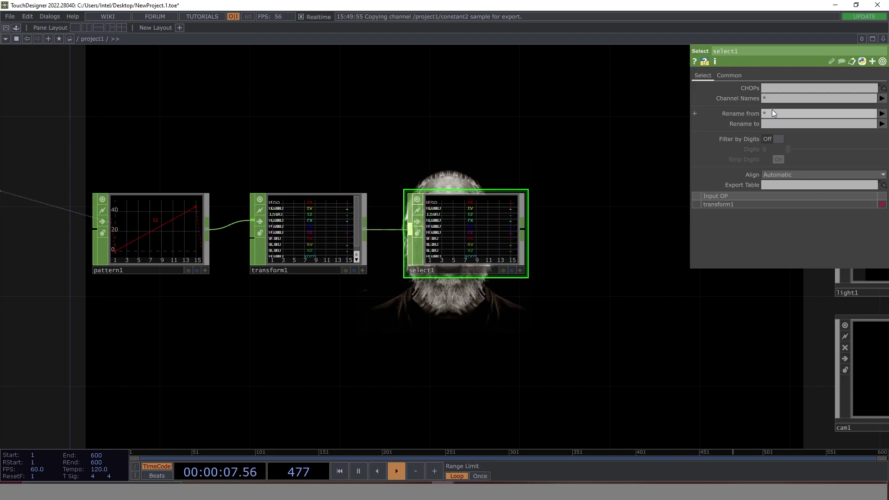
Step: Limit the Select CHOP's channel names to tz and inspect the animated ramp in its viewer
text(tz)
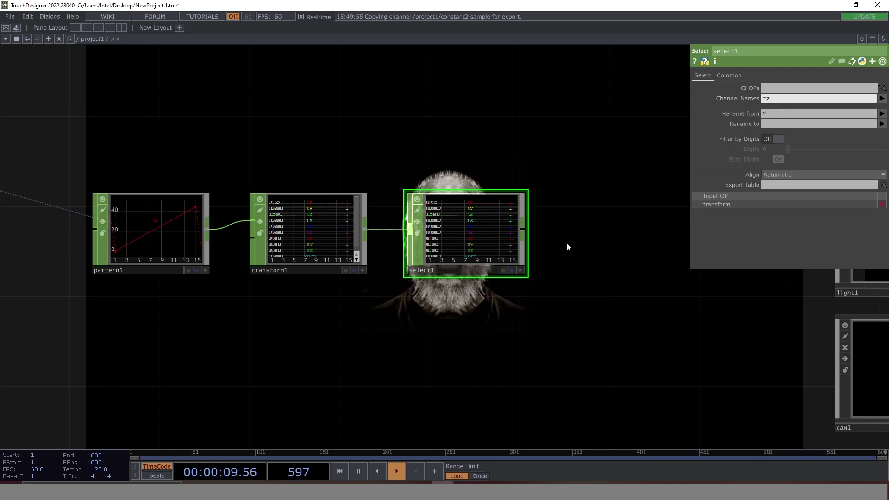
key(Return)
scroll(463, 250, up, 5)
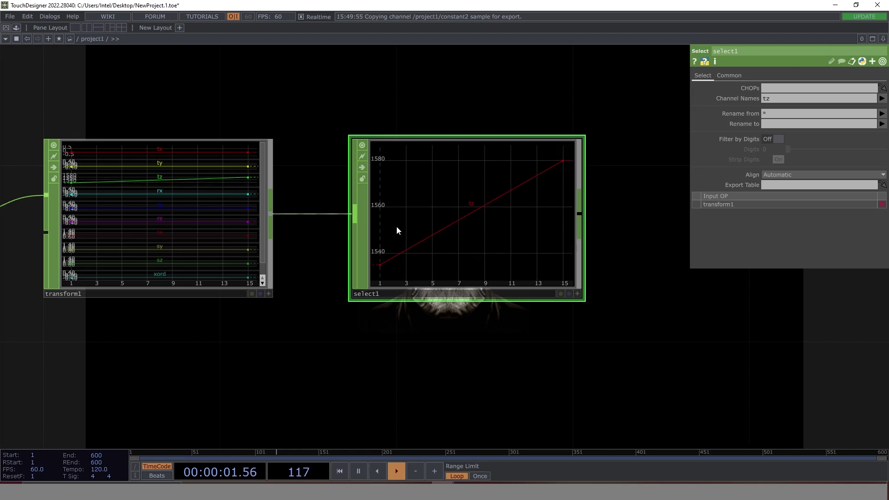
scroll(396, 226, up, 2)
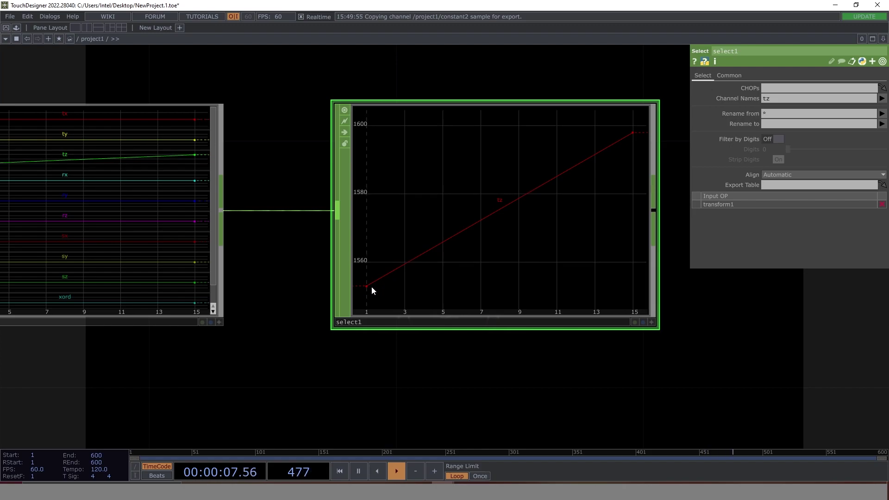
scroll(367, 268, down, 5)
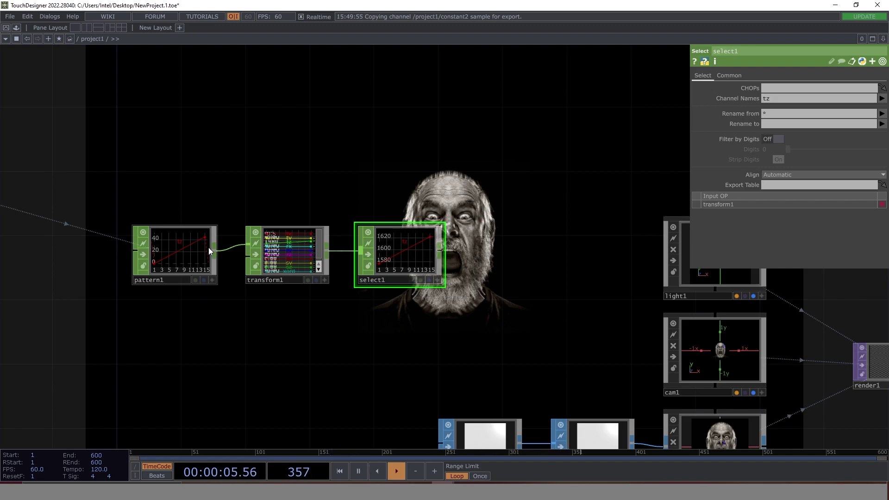
Step: Add a Limit CHOP after the Select CHOP, place it beside that node and set its type to Loop
scroll(209, 247, up, 3)
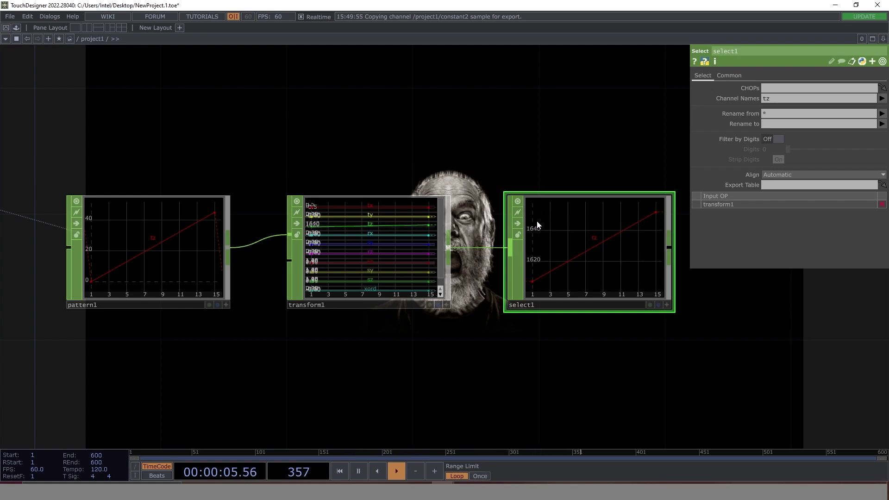
drag(564, 333, 244, 327)
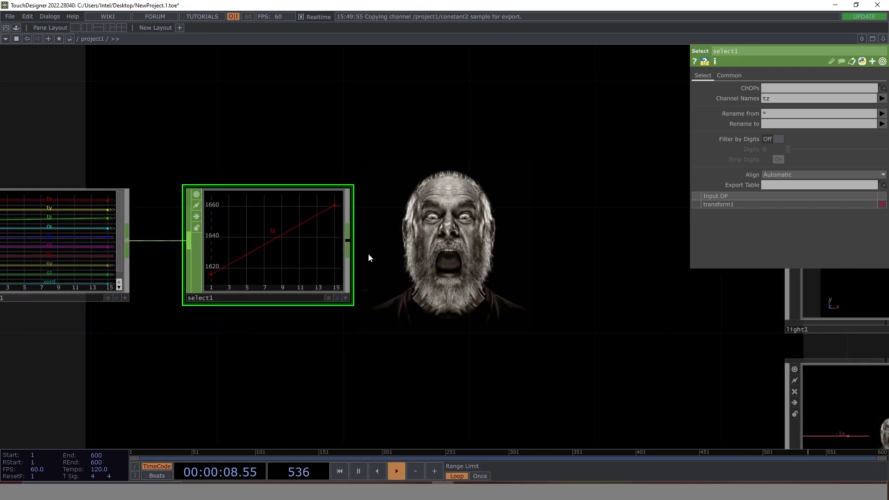
click(349, 234)
text(lim)
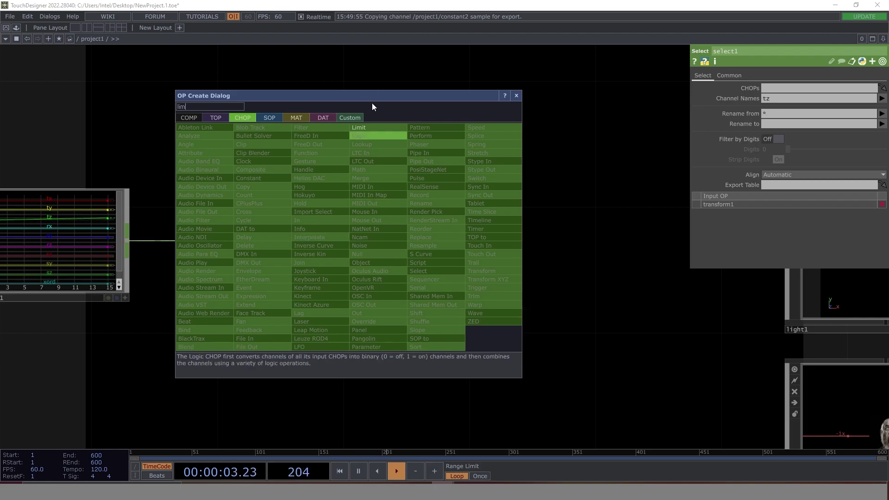
click(377, 128)
click(500, 244)
drag(440, 347, 529, 340)
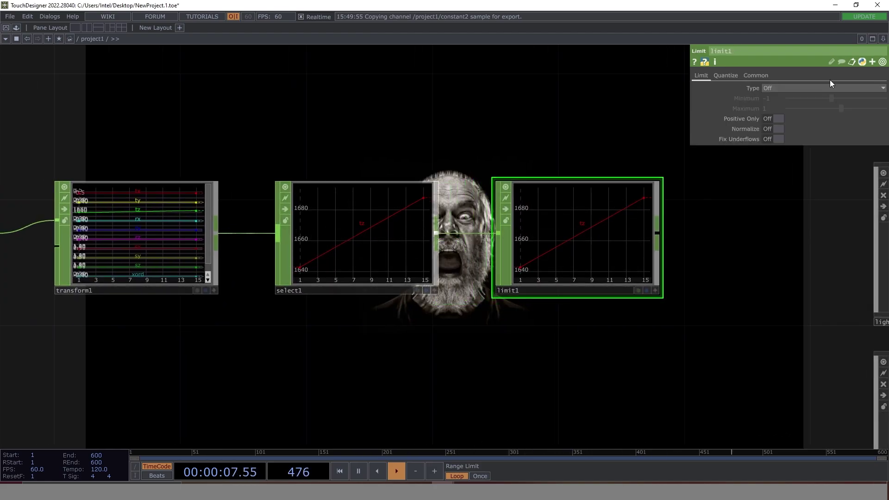
click(808, 88)
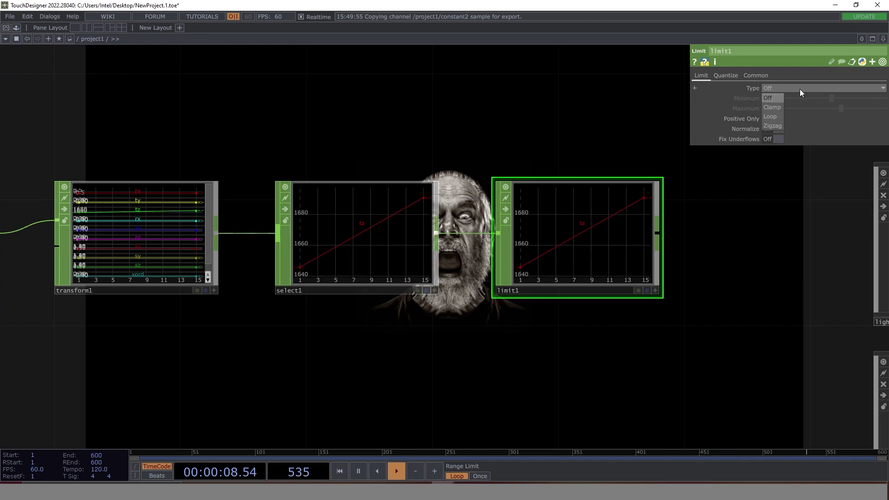
click(780, 119)
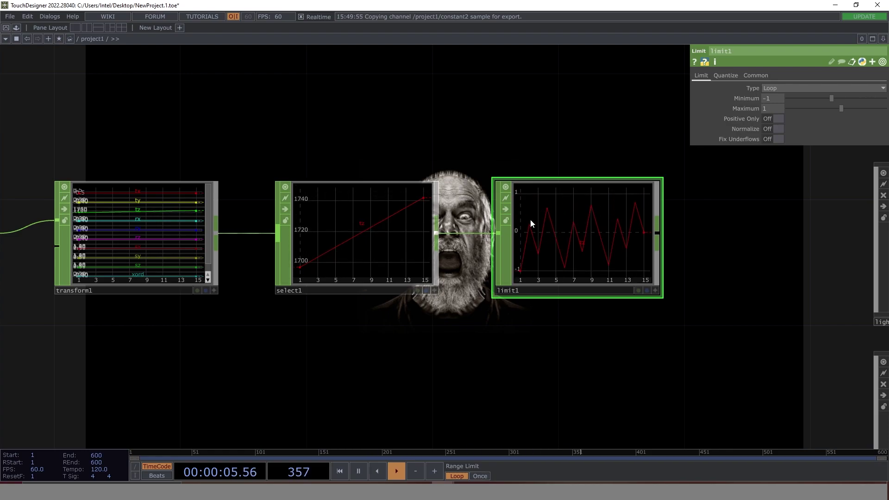
Step: Move the CHOP chain from the Pattern through the Limit node directly beneath the constant2 node
scroll(440, 305, down, 3)
right_drag(152, 190, 510, 332)
drag(530, 346, 623, 327)
drag(610, 242, 433, 242)
drag(411, 353, 479, 424)
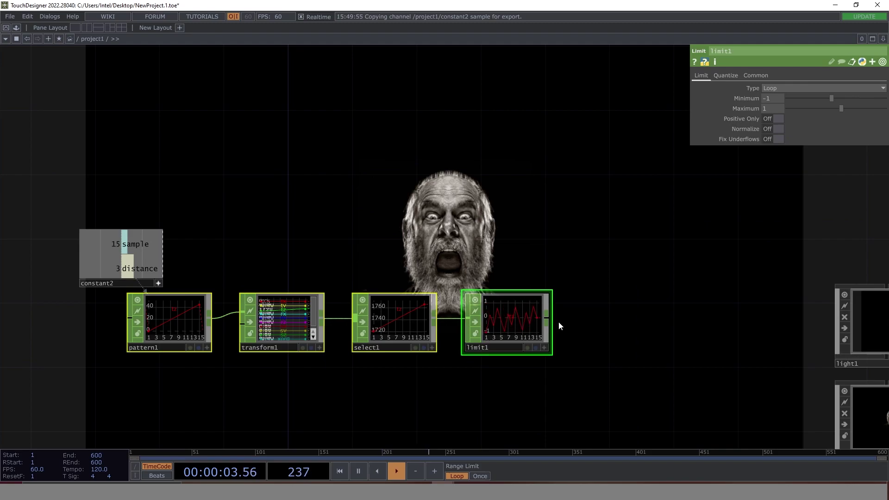
Step: Copy the Pattern CHOP's upper To Range expression into the Limit CHOP's Maximum and inspect the looping ramp
click(183, 312)
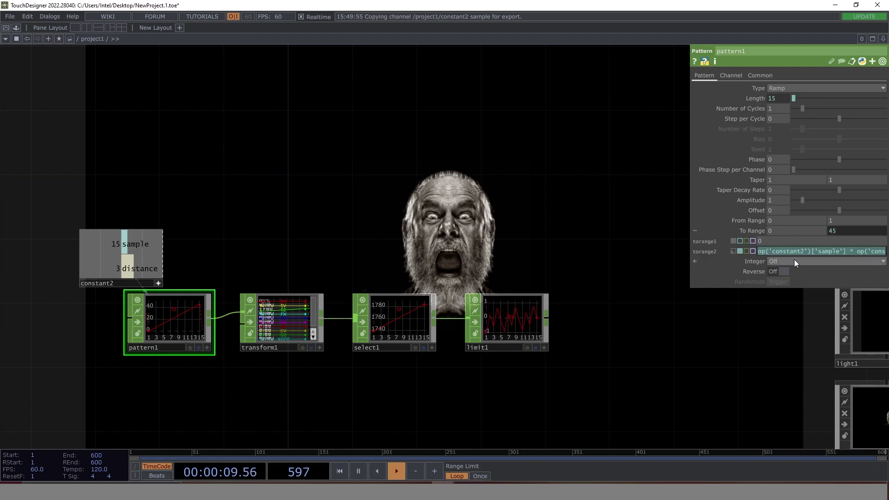
click(513, 308)
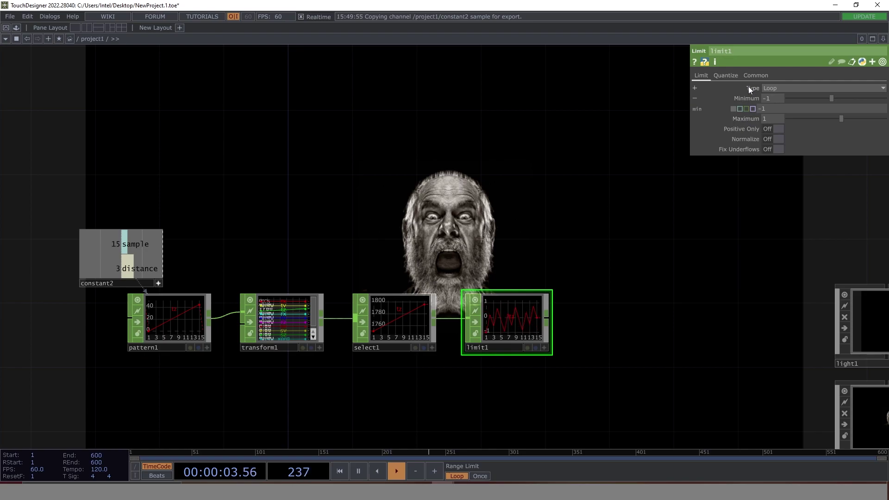
click(749, 98)
click(754, 108)
drag(770, 119, 667, 118)
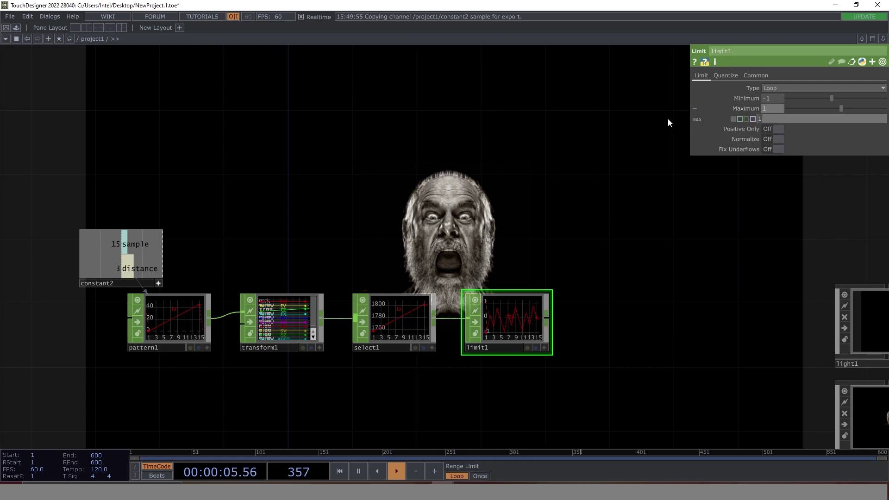
key(ctrl+v)
key(Return)
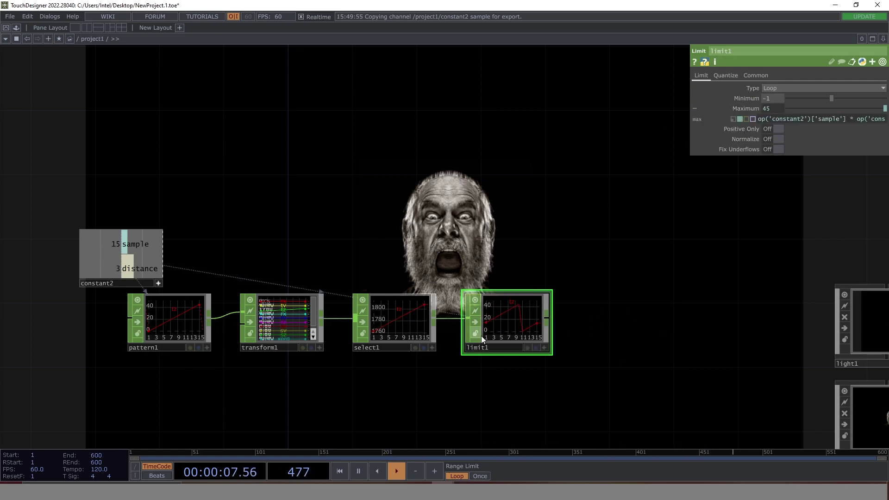
scroll(493, 325, up, 3)
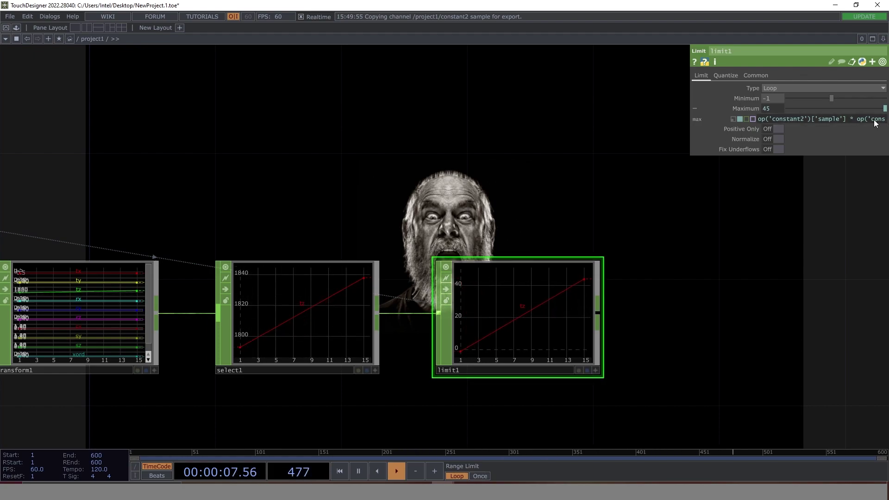
Step: Add a Null CHOP connected to the Limit CHOP's output and place it at the end of the chain
drag(656, 323, 515, 208)
scroll(516, 208, down, 2)
scroll(516, 208, down, 2)
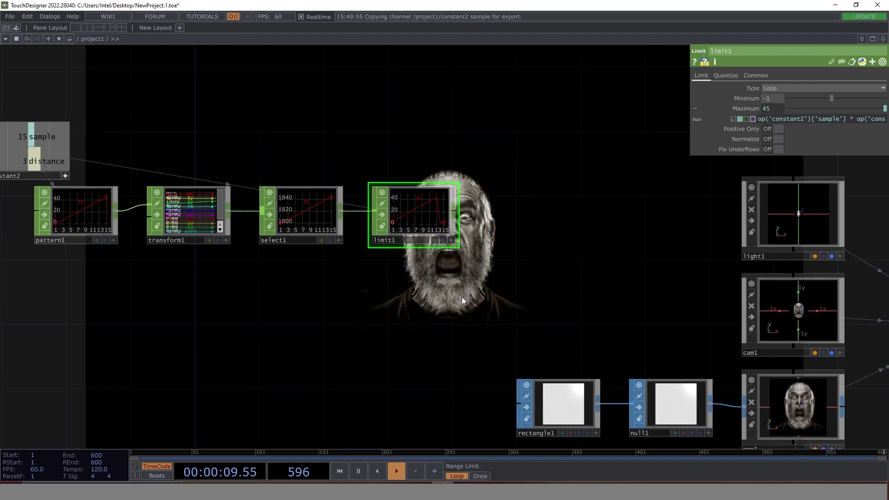
key(Tab)
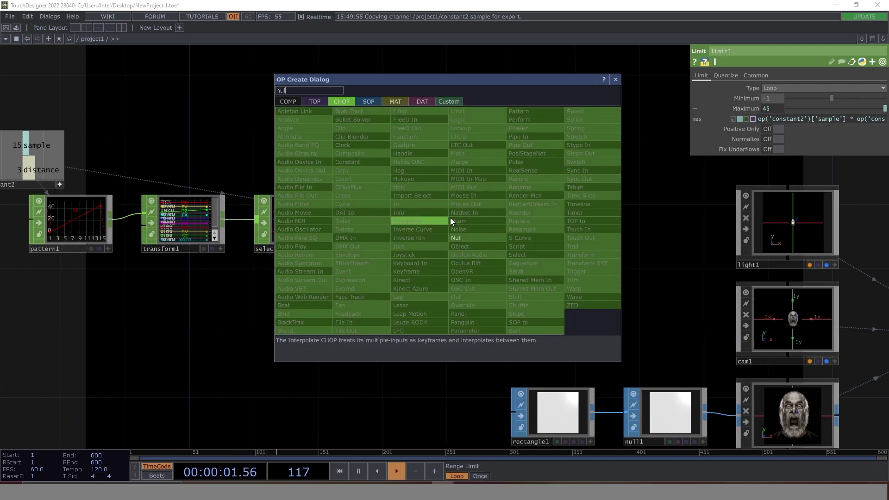
click(490, 238)
click(531, 224)
scroll(571, 318, down, 5)
right_drag(459, 208, 630, 300)
drag(638, 268, 497, 263)
scroll(568, 234, up, 5)
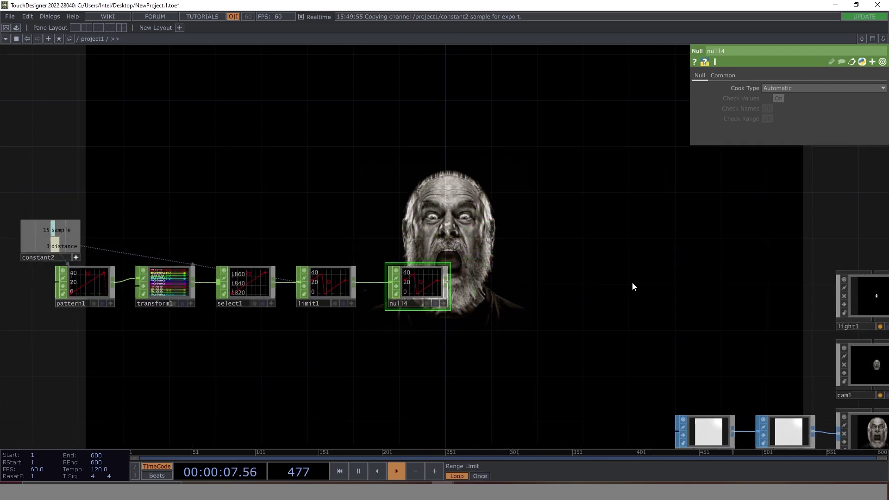
Step: Turn on instancing for geo1, with null4 as the Translate OP and tz as the Translate Z channel
drag(627, 292, 308, 215)
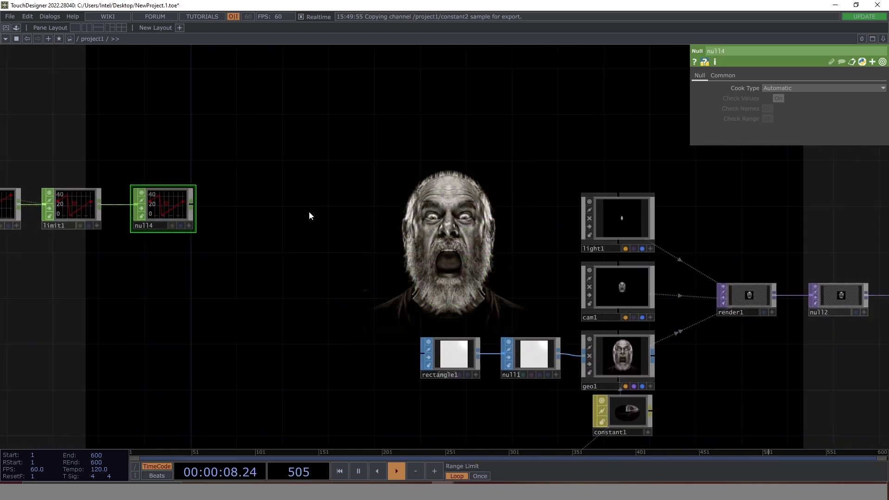
click(621, 366)
click(732, 75)
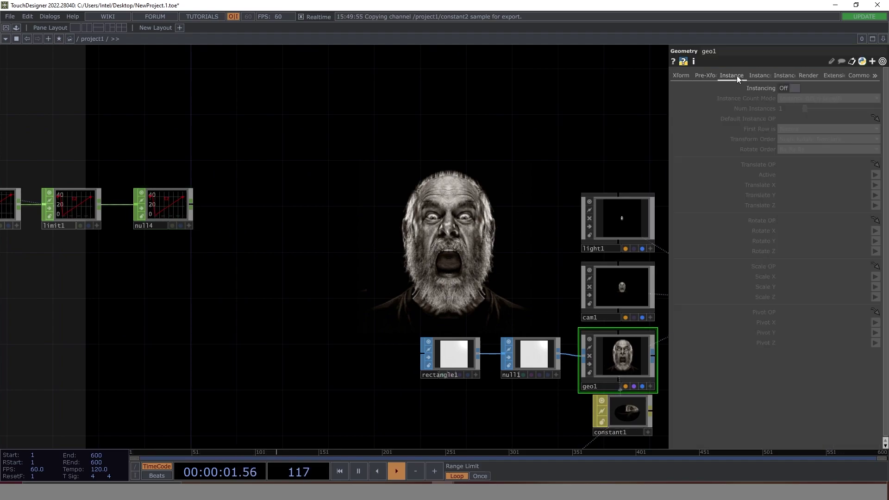
click(785, 88)
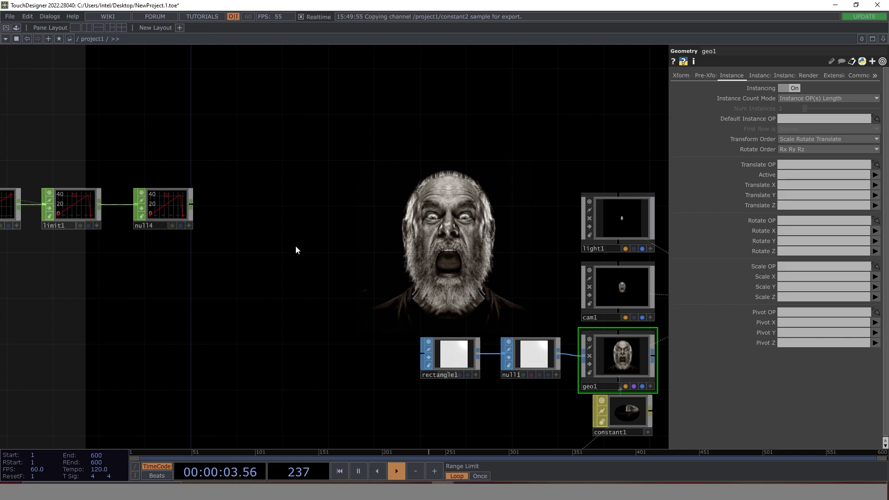
drag(171, 203, 789, 165)
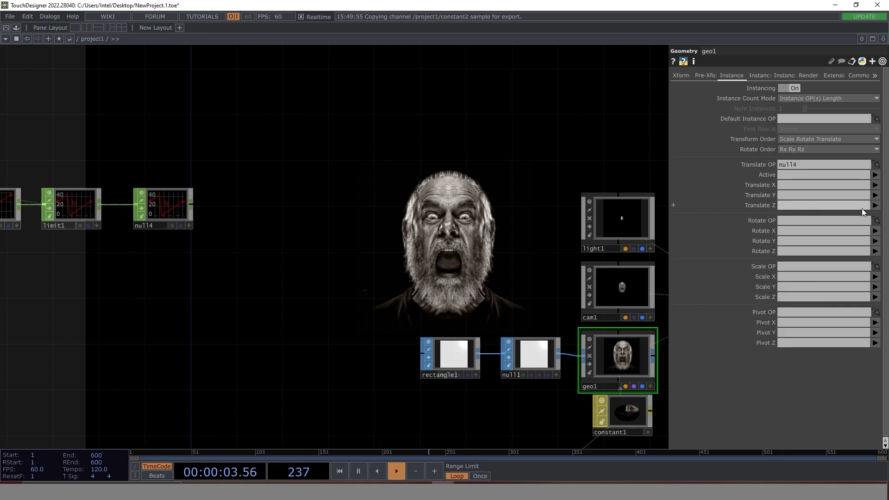
click(875, 215)
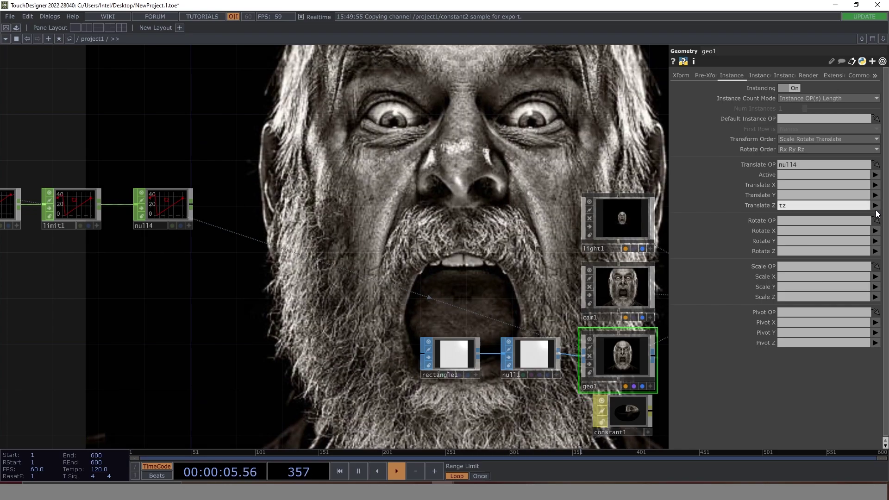
Step: Set the Limit CHOP's Minimum to 0
scroll(474, 252, down, 5)
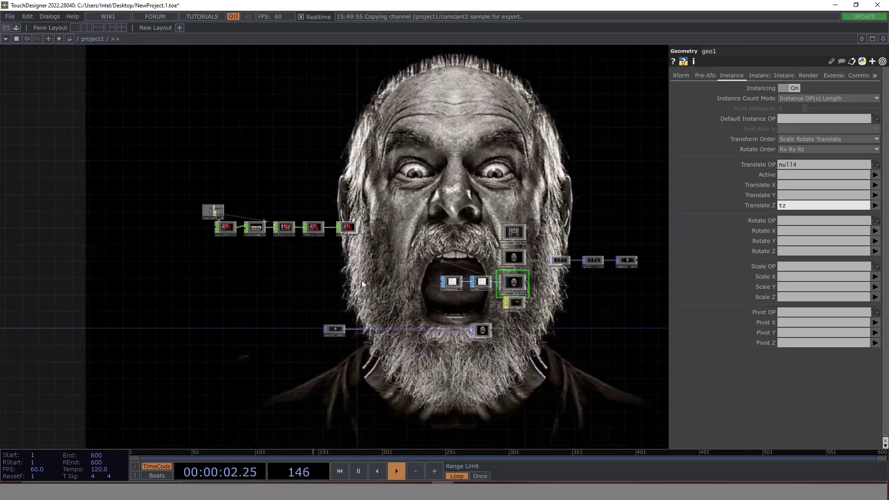
scroll(307, 225, up, 4)
scroll(314, 226, up, 2)
drag(505, 196, 447, 245)
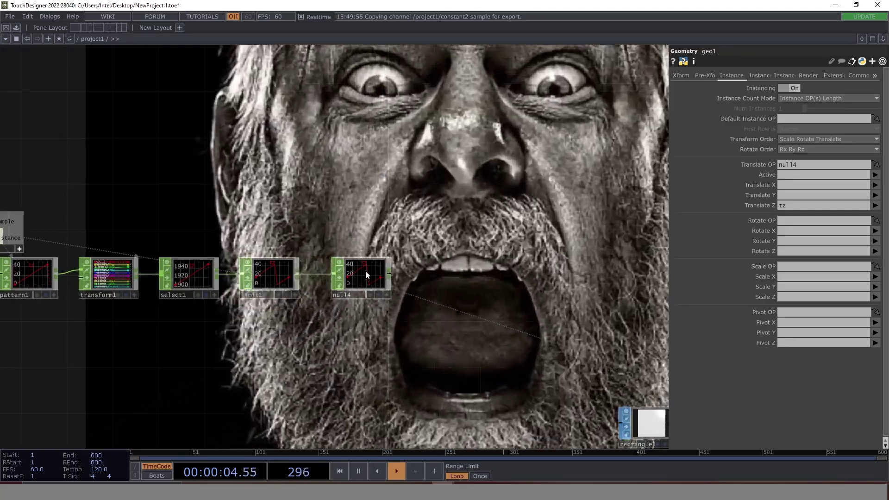
click(366, 275)
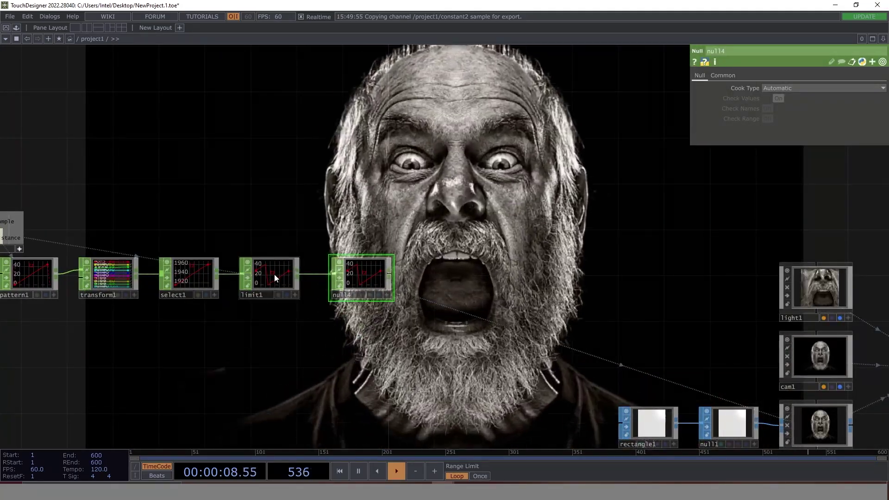
click(274, 277)
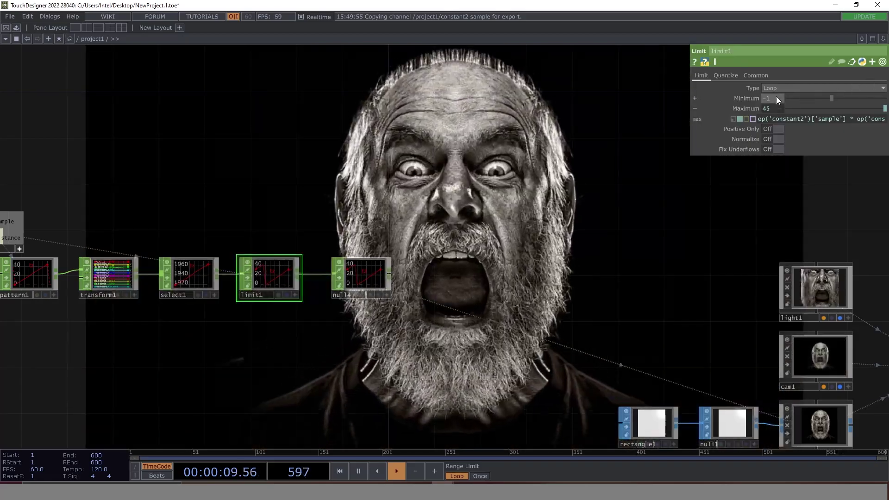
text(0)
key(Return)
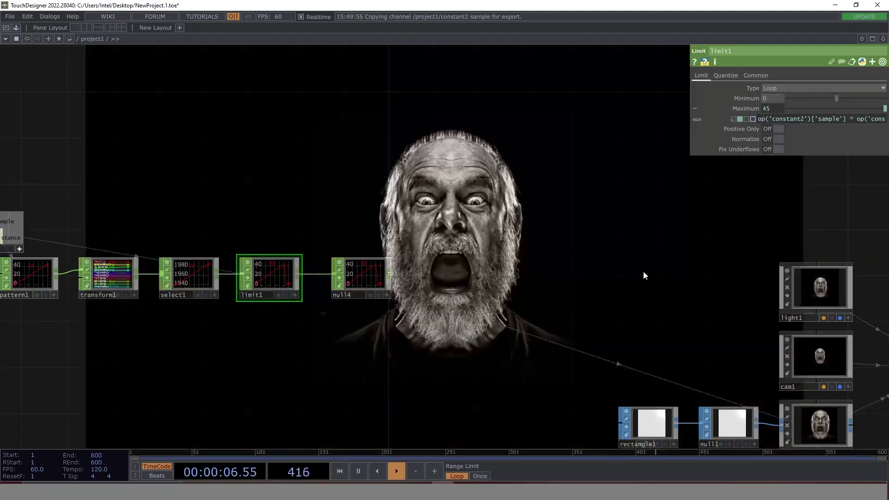
Step: Examine the looping face zoom in the background and pause the timeline playback
drag(643, 276, 408, 361)
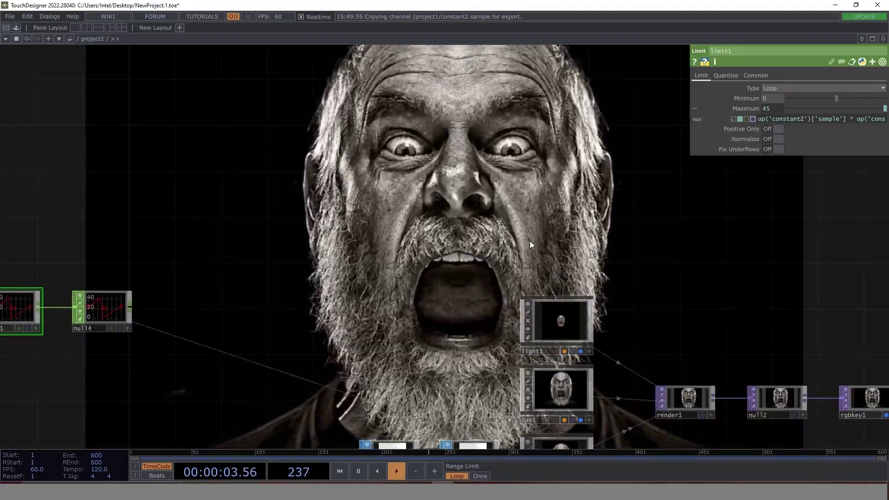
key(space)
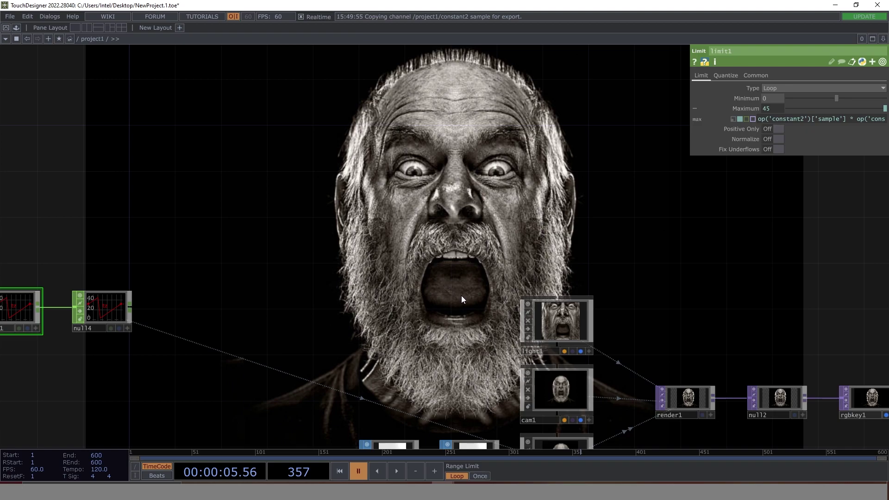
scroll(380, 279, down, 2)
drag(336, 311, 522, 148)
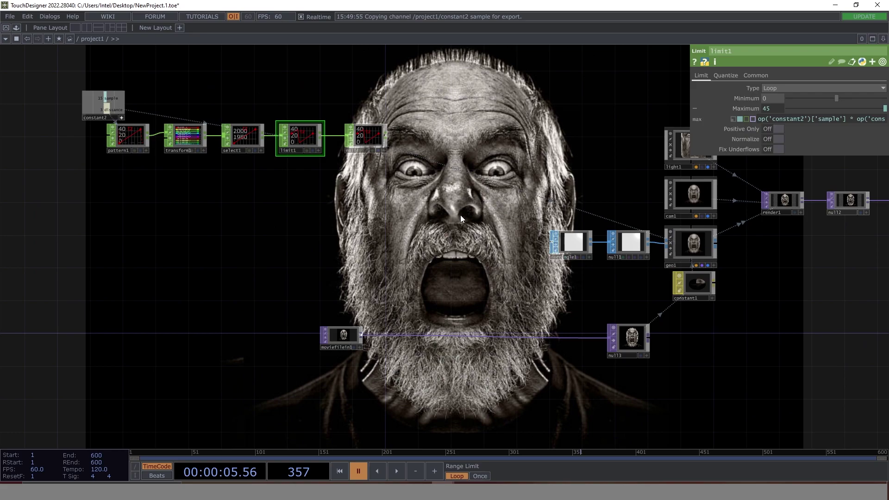
Step: Switch to File Explorer and open Man Face 1.jpg from the Files folder in Paint
key(alt+Tab)
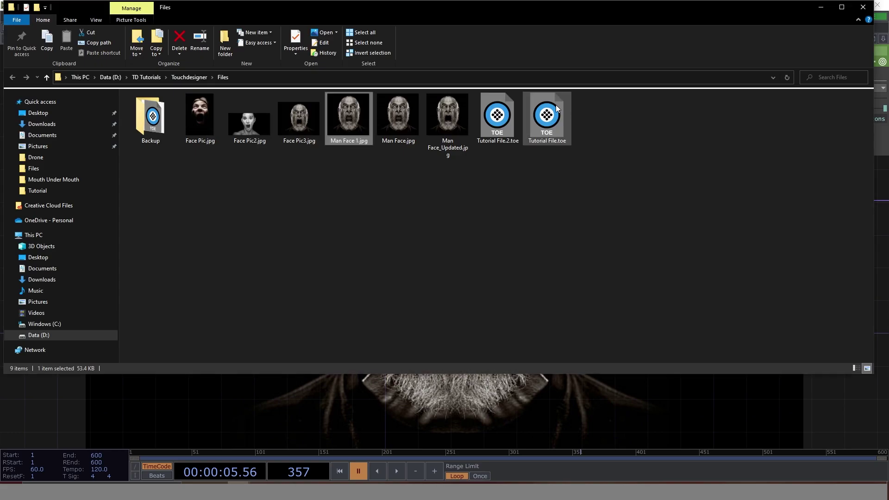
right_click(350, 119)
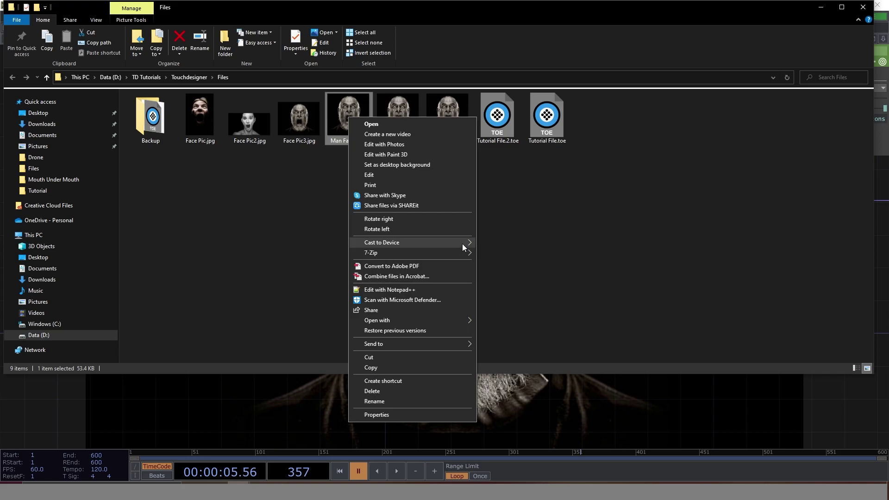
mouse_move(456, 321)
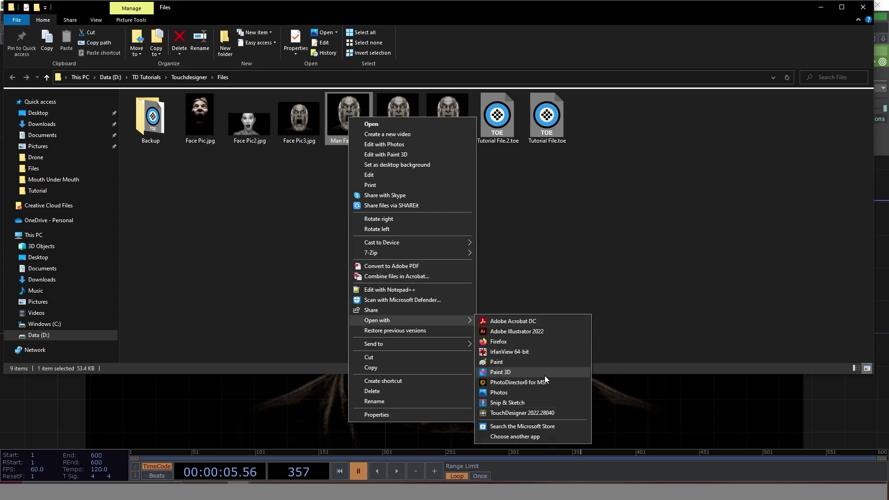
click(556, 363)
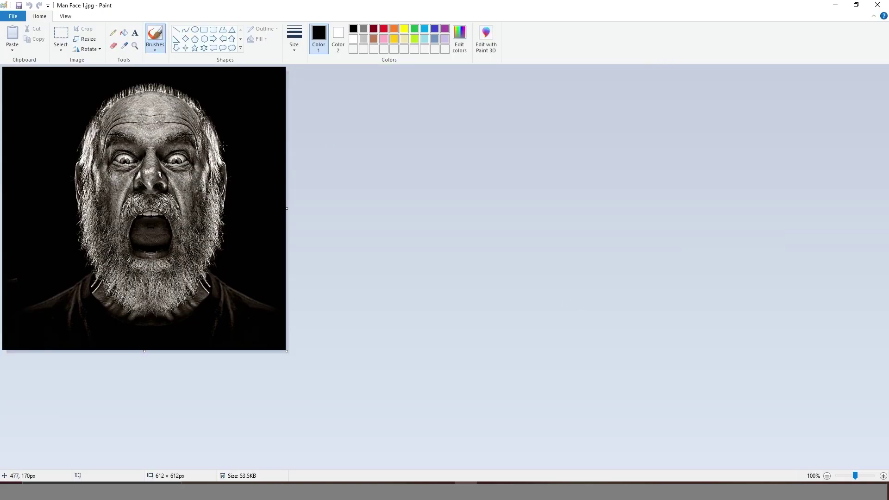
Step: Outline the inside of the man's open mouth with a free-form selection and delete it
click(865, 479)
scroll(539, 305, down, 3)
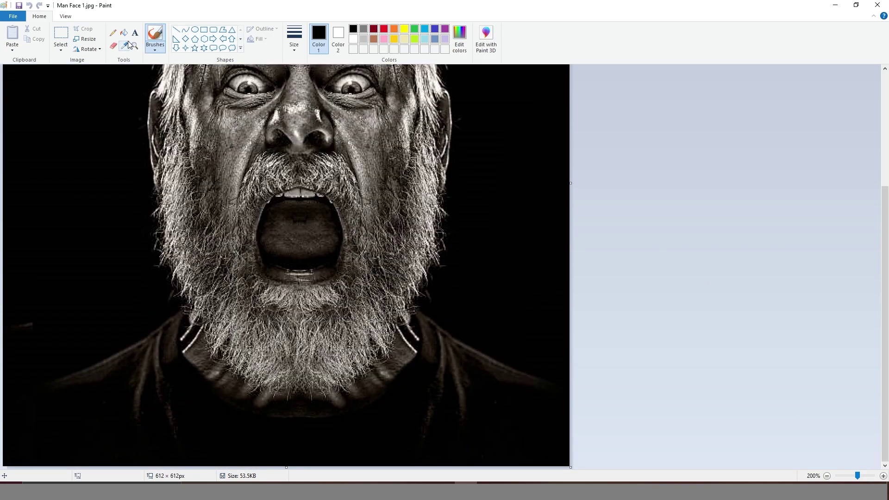
click(60, 47)
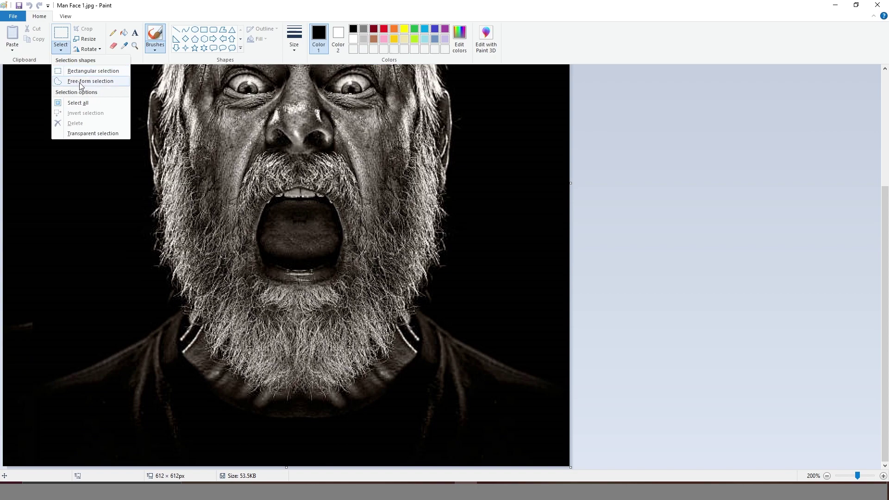
click(97, 85)
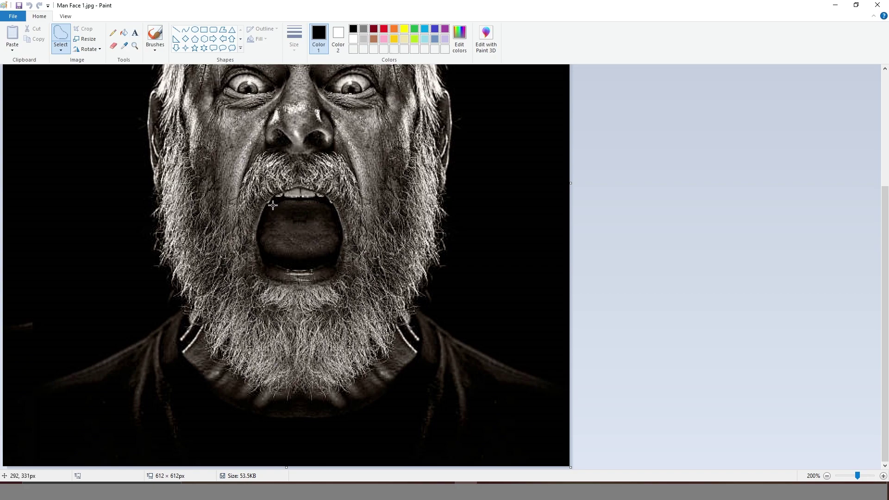
mouse_move(271, 207)
mouse_down()
mouse_move(263, 250)
mouse_move(273, 263)
mouse_move(322, 262)
mouse_move(340, 247)
mouse_up()
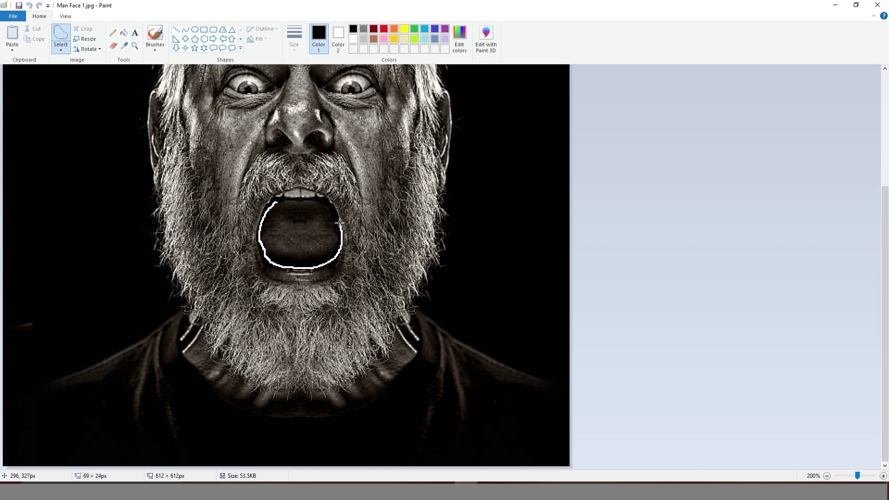
mouse_move(335, 211)
mouse_down()
mouse_move(319, 199)
mouse_move(271, 205)
mouse_up()
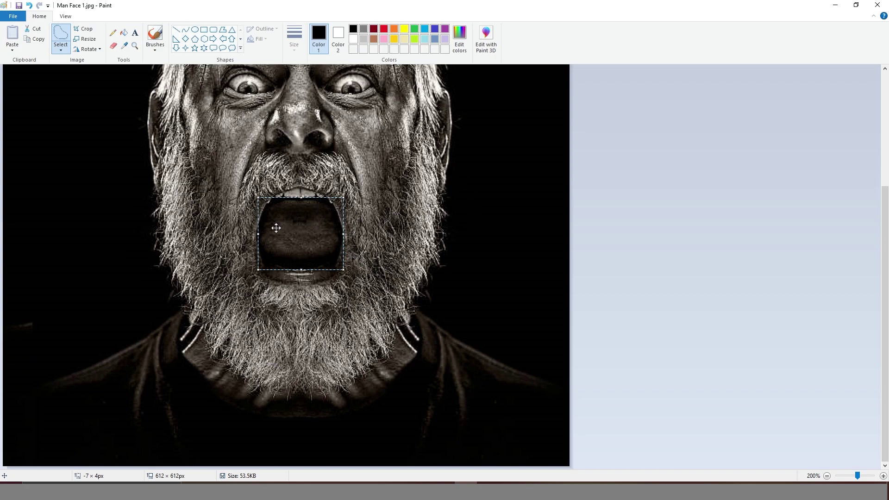
key(Delete)
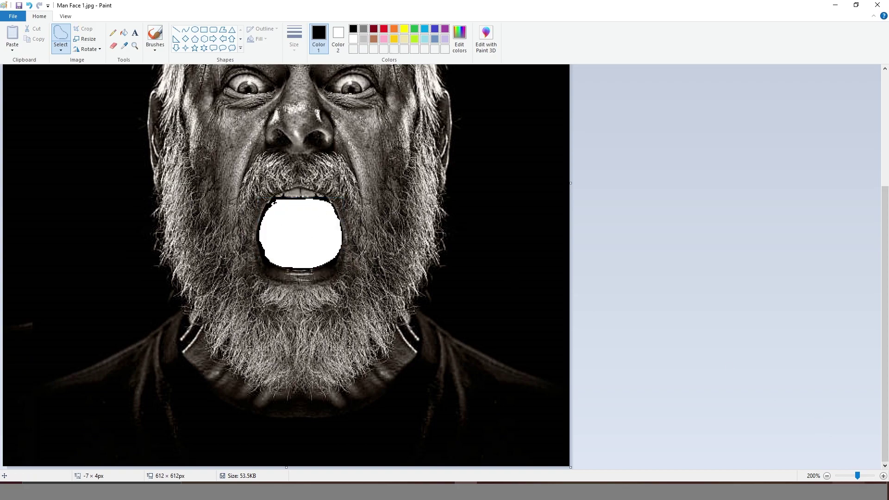
Step: Delete leftover pixels along the mouth cutout's edge with free-form selections and fill the cutout with black
click(884, 476)
mouse_move(414, 267)
mouse_down()
mouse_move(408, 274)
mouse_move(416, 268)
mouse_up()
key(Delete)
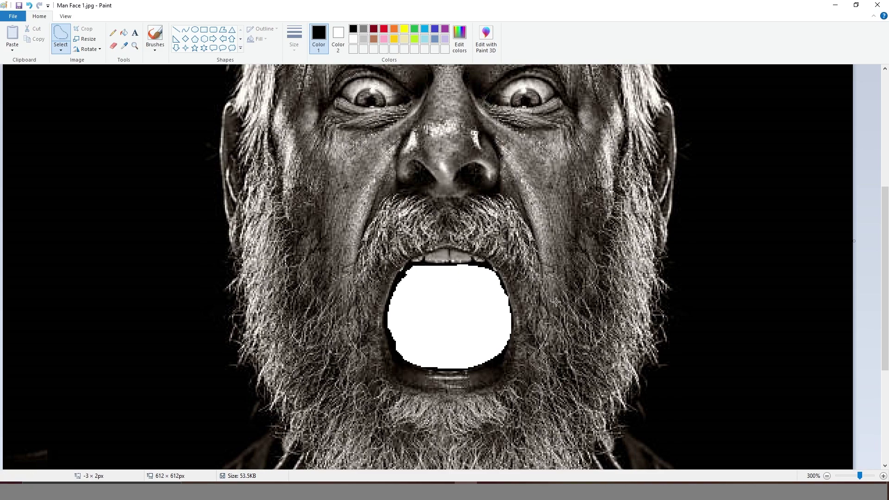
mouse_move(389, 331)
mouse_down()
mouse_move(393, 352)
mouse_move(402, 348)
mouse_move(388, 330)
mouse_up()
key(Delete)
click(125, 33)
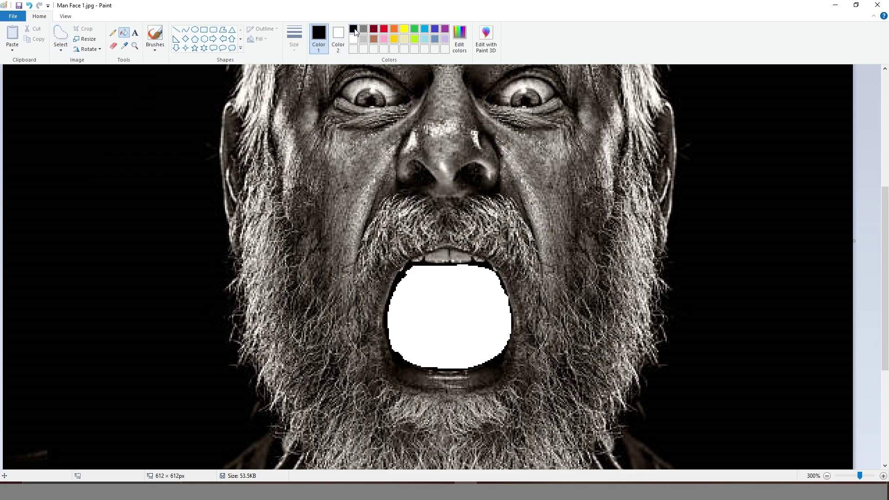
click(458, 316)
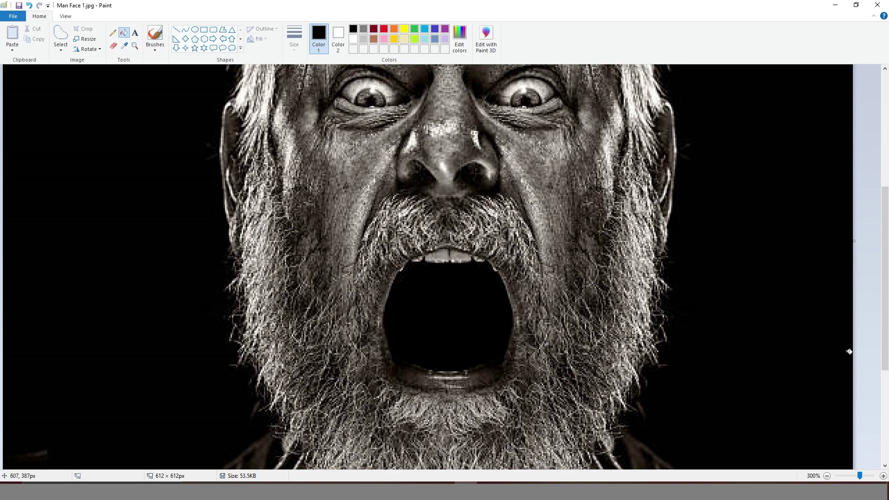
Step: Save the edited image as a new JPEG named Man Face 1_Updated.jpg in the Files folder
click(827, 476)
key(F12)
click(382, 326)
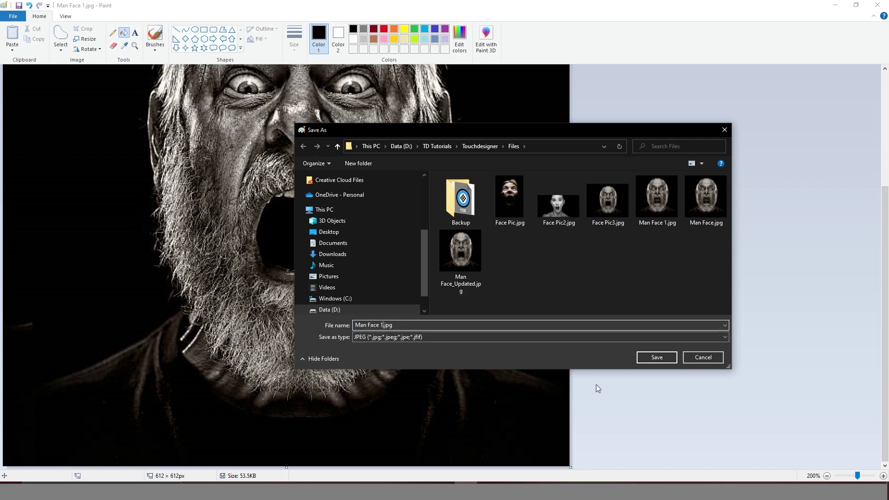
text(_Up[dated)
key(Return)
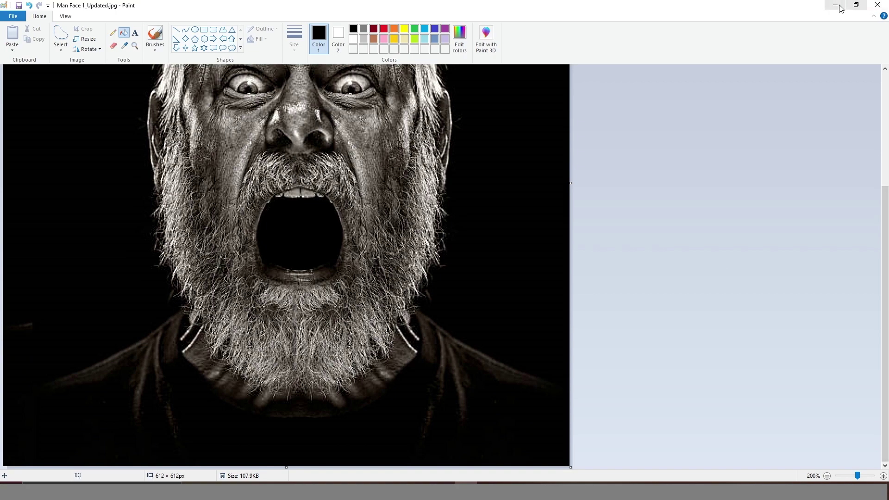
Step: Switch to the TouchDesigner NewProject window and load Man Face 1_Updated.jpg as the file of moviefilein1
mouse_move(442, 486)
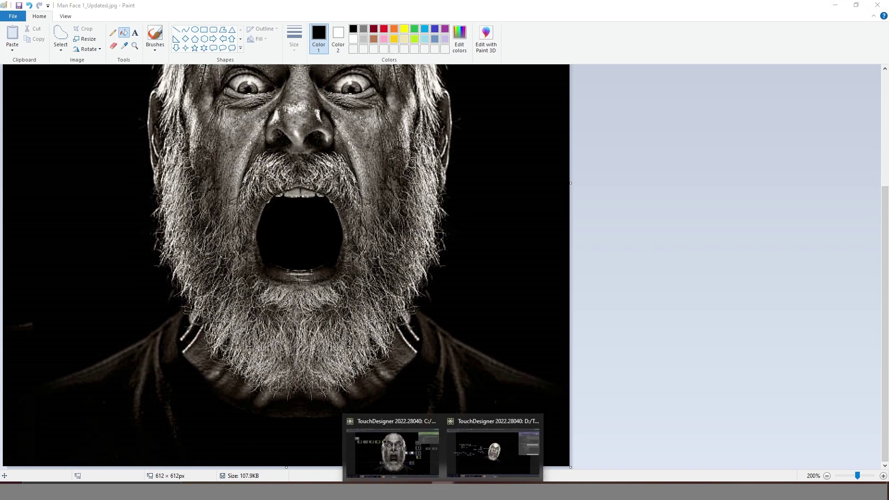
click(403, 460)
scroll(361, 342, up, 5)
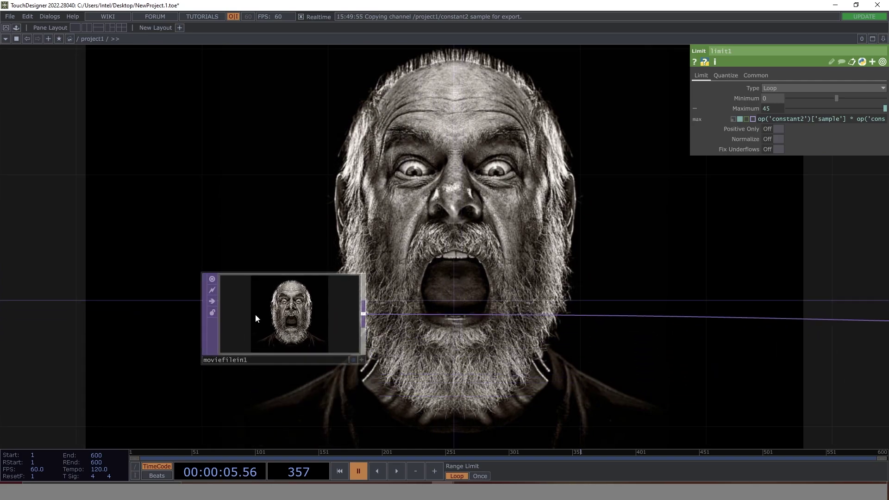
click(315, 303)
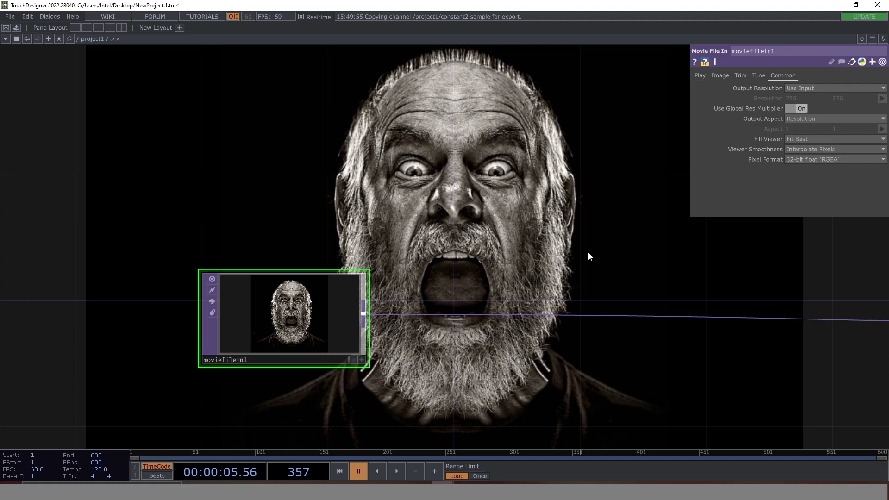
click(725, 74)
click(701, 77)
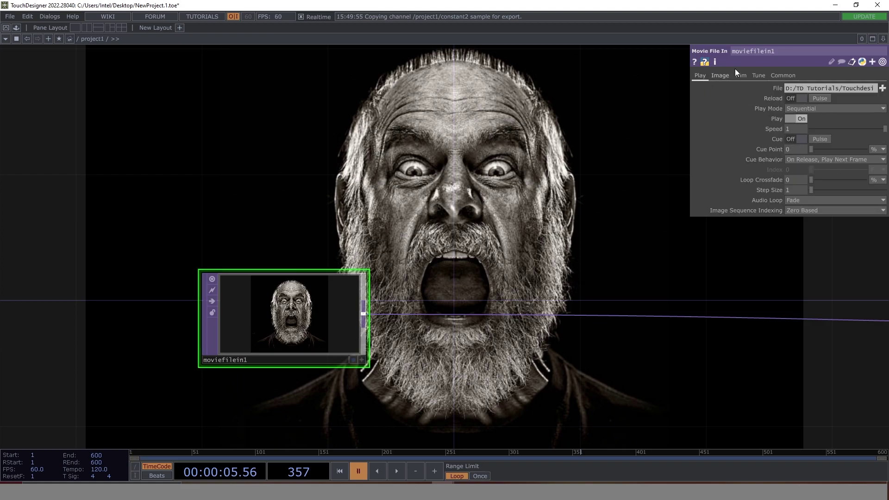
click(883, 88)
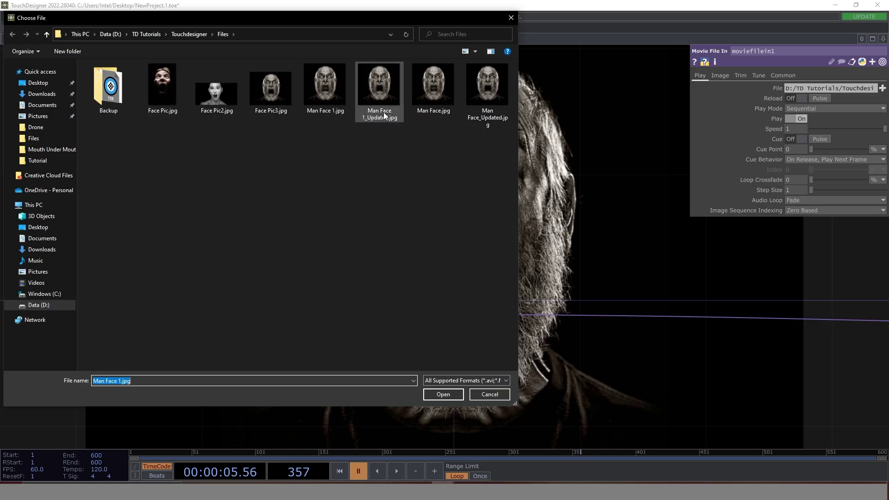
click(381, 87)
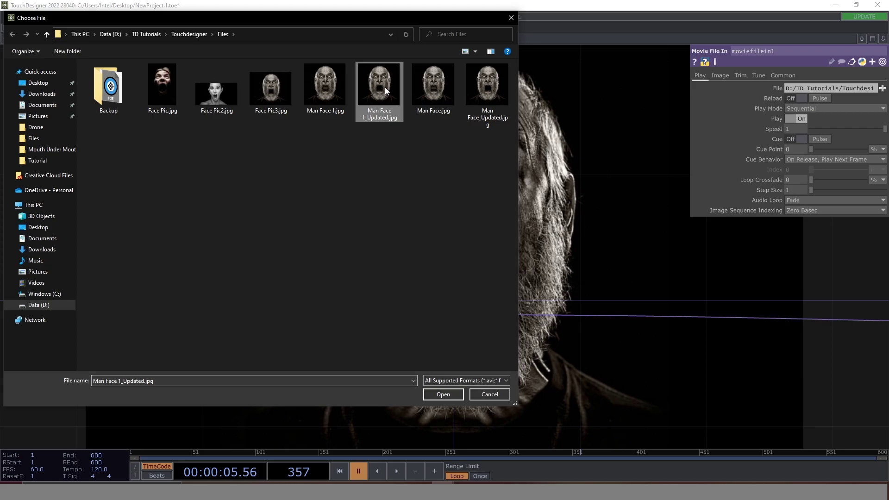
click(443, 394)
Step: Play the timeline briefly to examine the face zoom with the blackened mouth, and pause it
drag(665, 356, 373, 324)
click(396, 471)
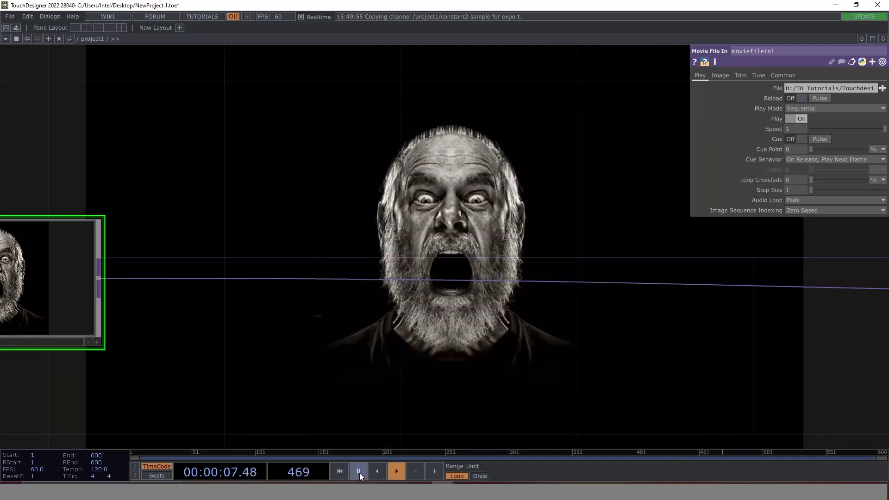
click(358, 472)
Step: Insert a Level TOP on the wire after moviefilein1 and set its Brightness 1 to 1.1
drag(284, 347, 501, 326)
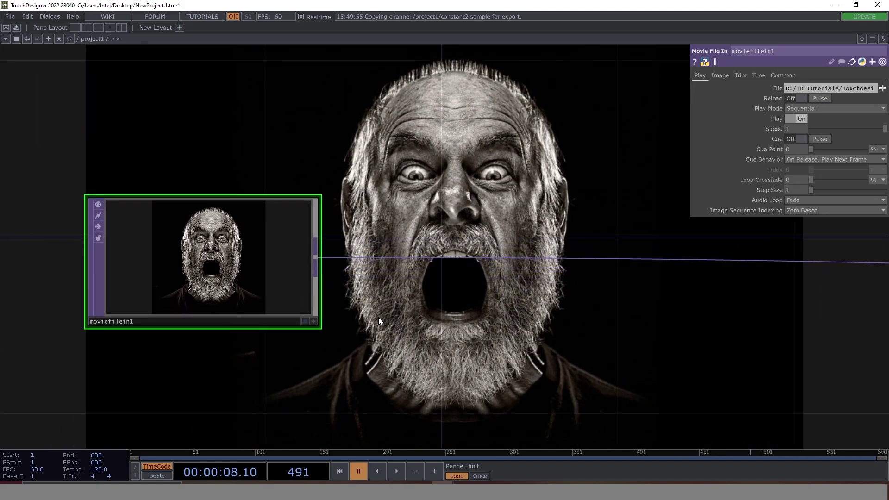
right_click(394, 257)
click(438, 254)
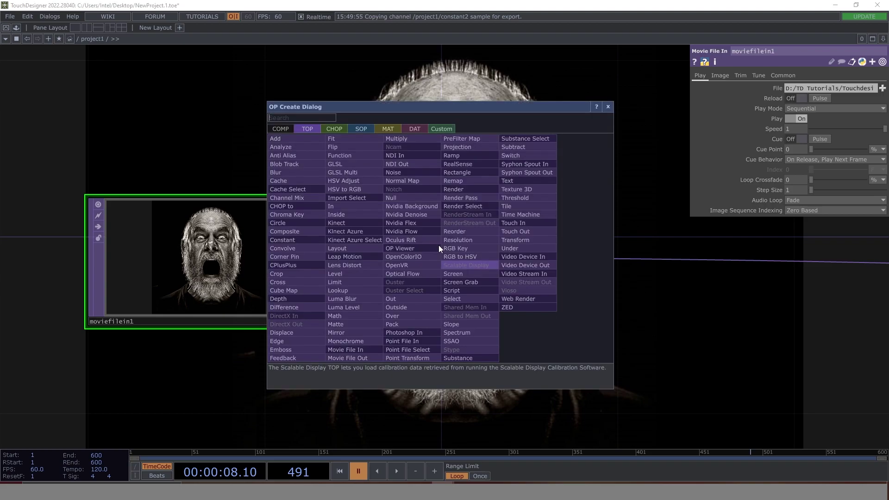
text(lev)
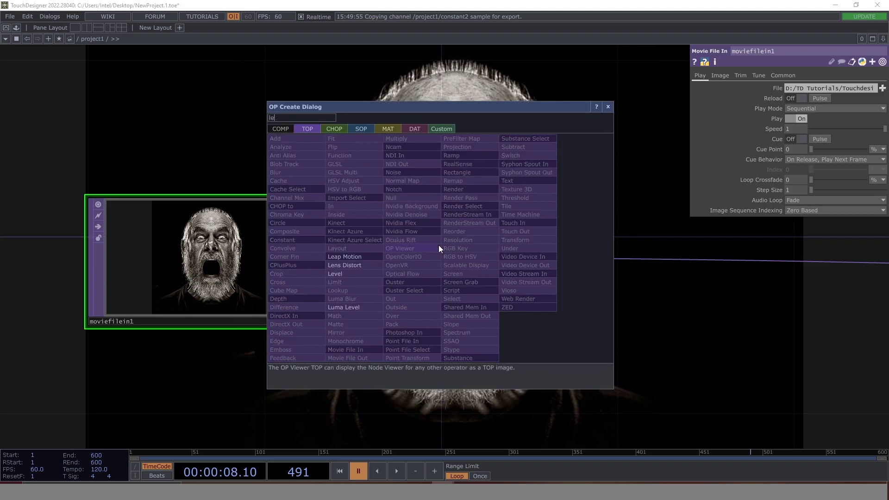
click(348, 275)
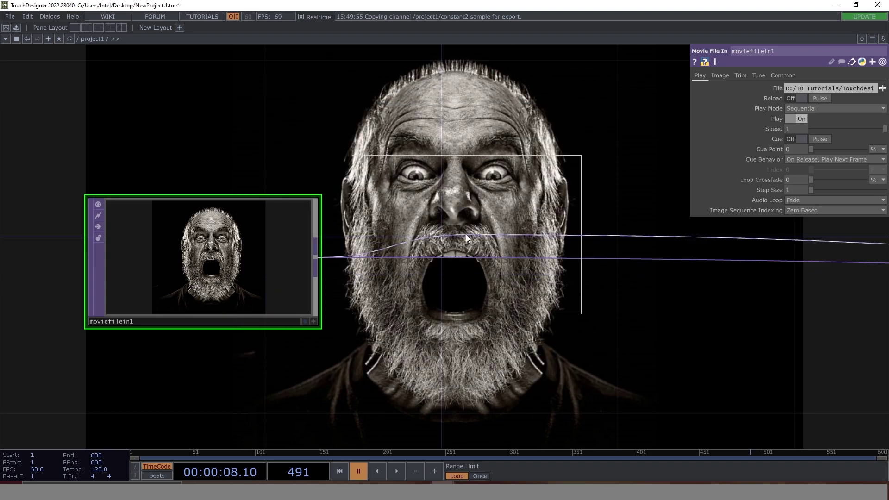
click(467, 234)
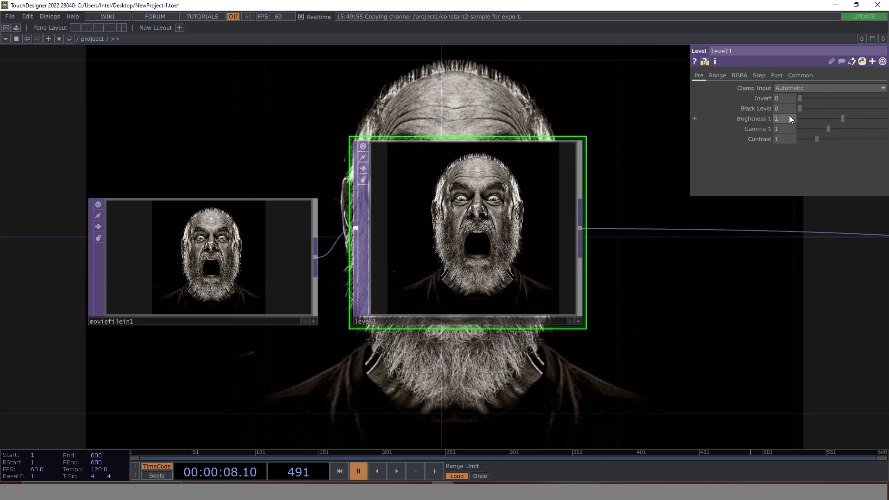
text(1.1)
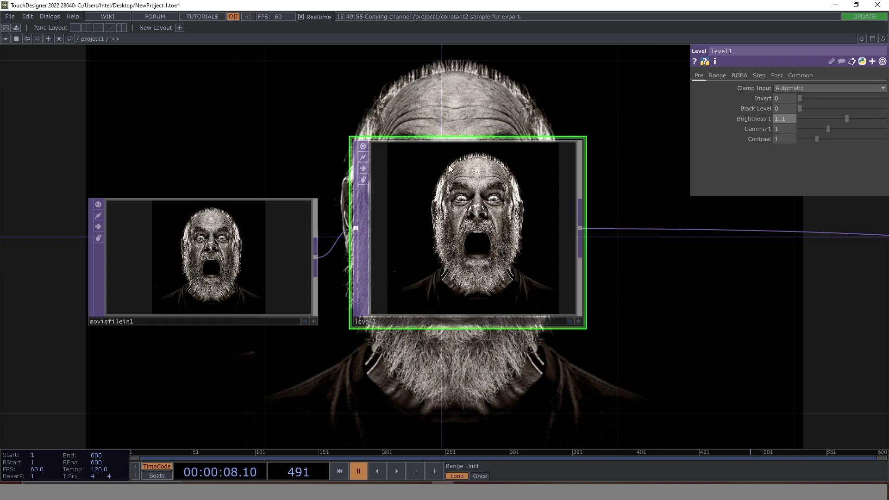
Step: Insert a Threshold TOP on the wire after level1
drag(687, 277, 270, 228)
right_click(198, 181)
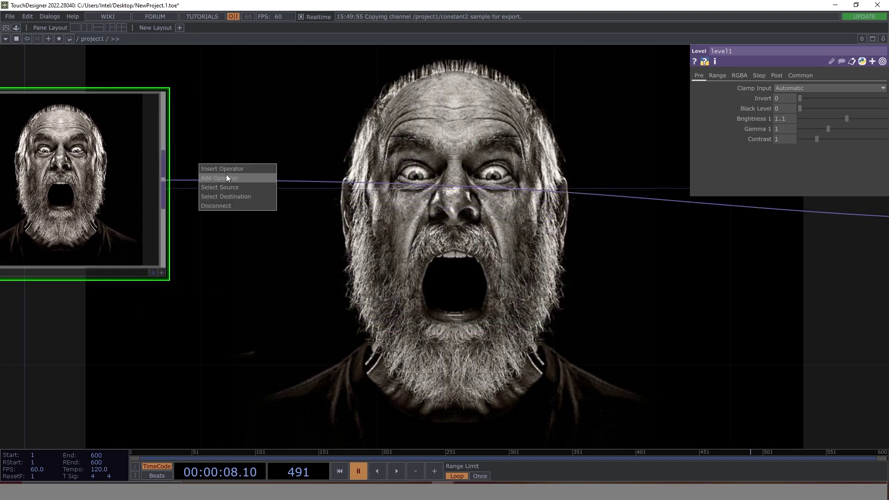
click(259, 169)
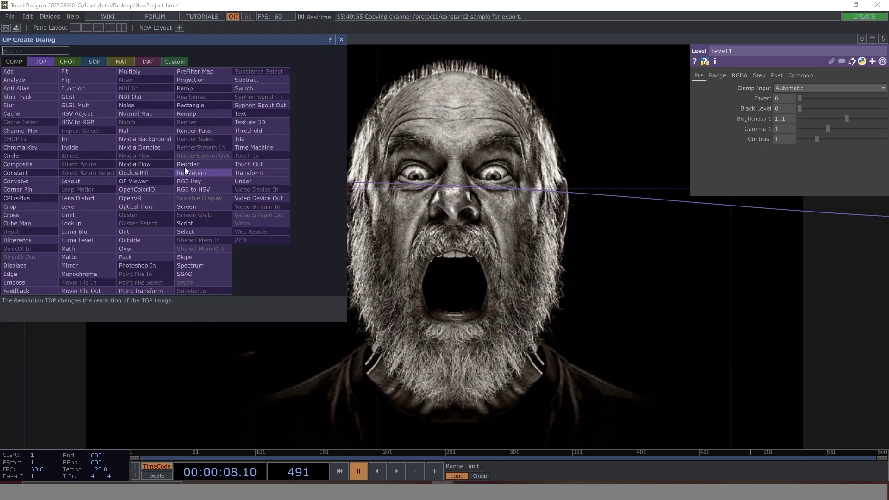
text(the)
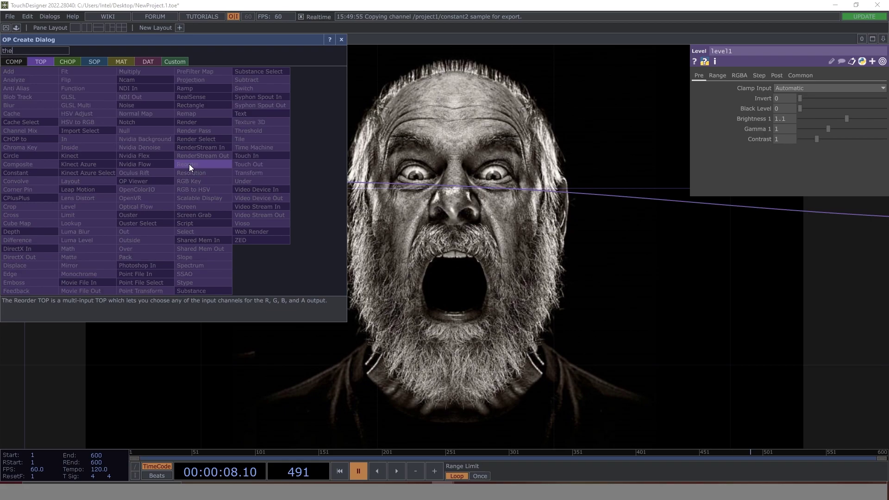
click(267, 131)
click(394, 185)
scroll(481, 340, down, 2)
scroll(481, 340, down, 1)
drag(133, 242, 133, 219)
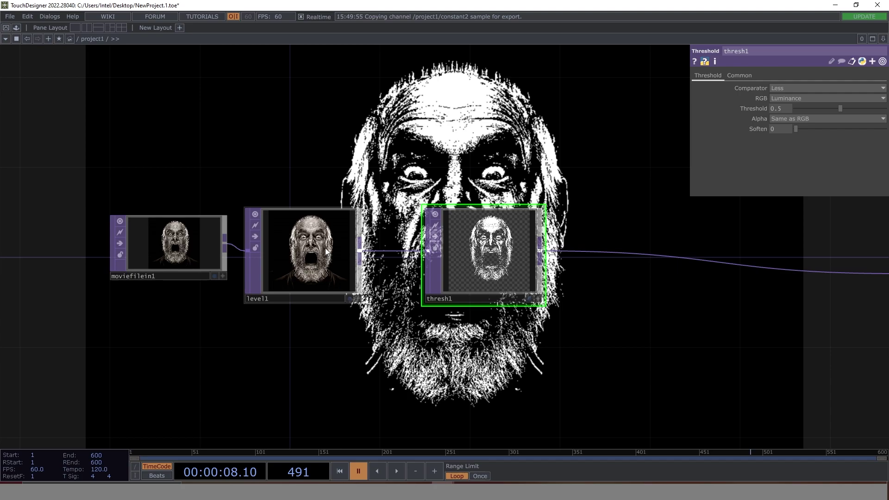
Step: Lower the Threshold value of thresh1 to 0.011 so the face is solid white and the mouth stays transparent
click(326, 248)
scroll(533, 278, up, 4)
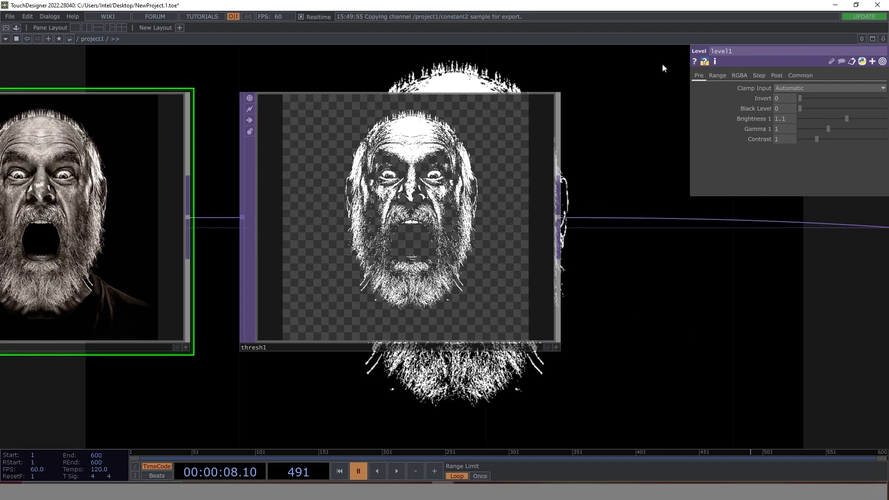
click(509, 139)
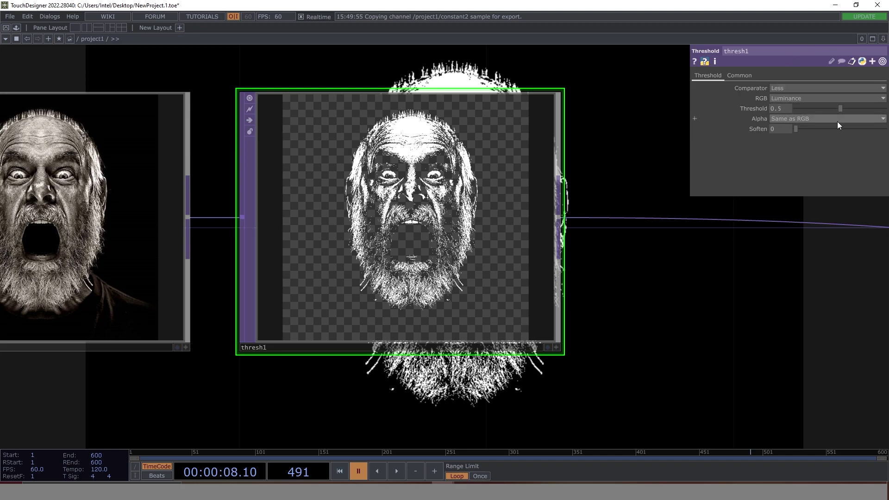
drag(842, 110, 798, 110)
scroll(414, 243, up, 3)
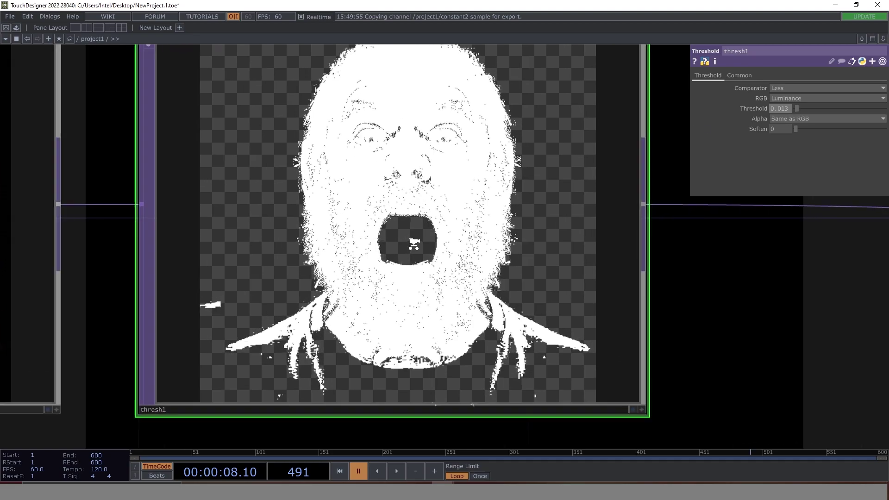
scroll(413, 243, up, 1)
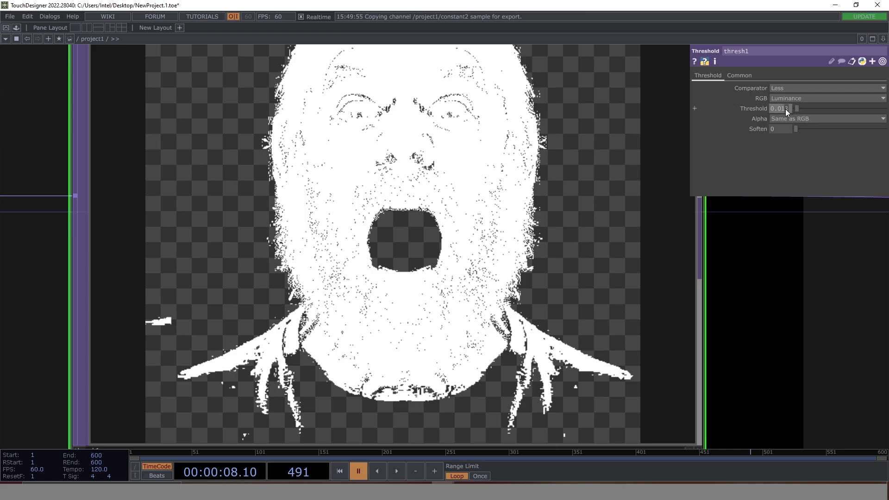
mouse_move(781, 109)
mouse_down()
mouse_move(760, 110)
mouse_move(784, 114)
mouse_up()
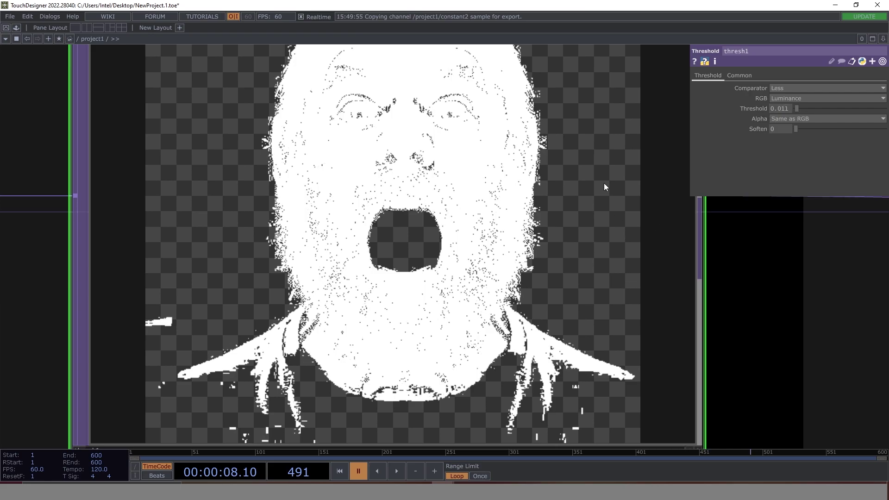
scroll(470, 149, down, 2)
mouse_move(783, 108)
middle_down()
mouse_move(786, 124)
mouse_move(815, 124)
mouse_move(787, 124)
mouse_move(793, 99)
middle_up()
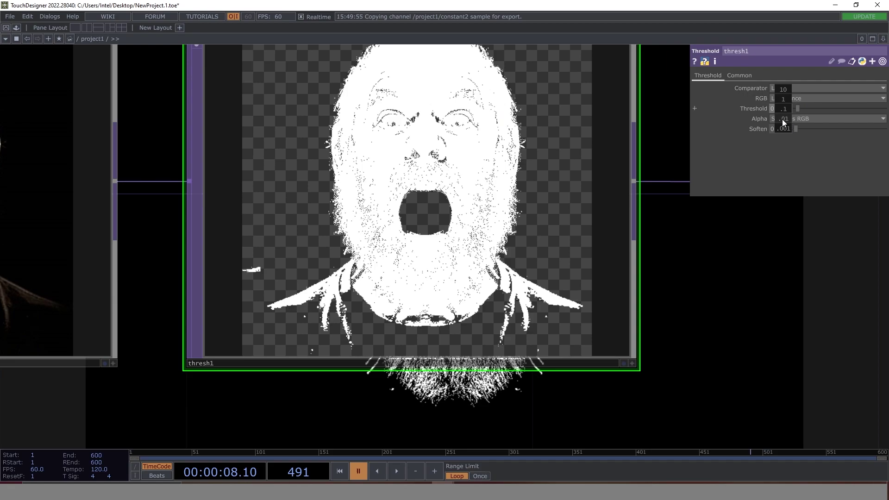
middle_drag(777, 118, 787, 106)
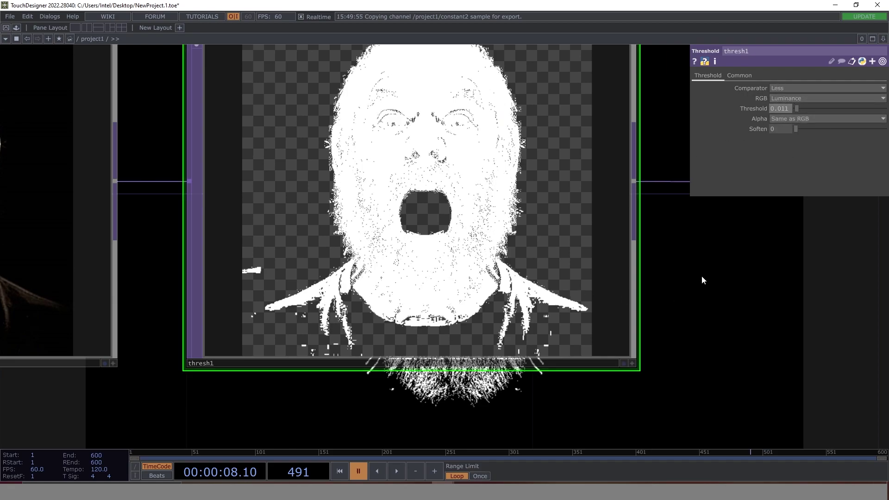
Step: Insert a Composite TOP on the wire between thresh1 and null3, placing it in line after level1
scroll(295, 225, down, 5)
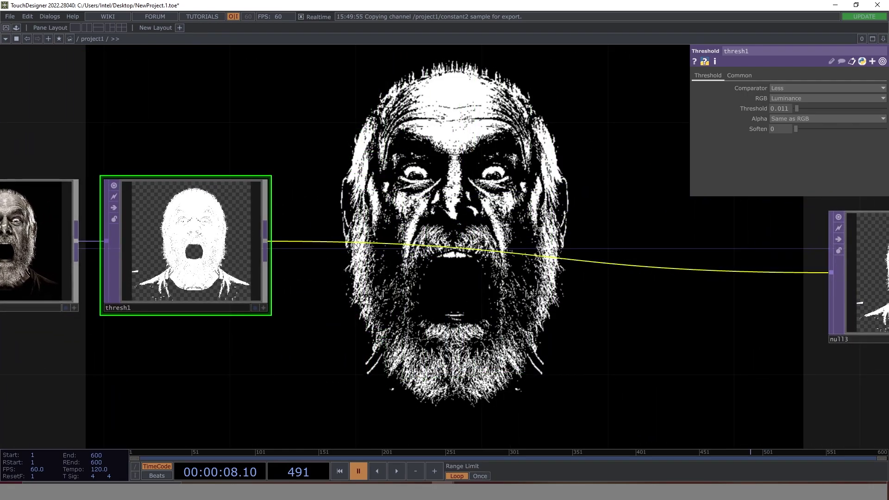
scroll(324, 227, down, 3)
drag(301, 234, 374, 346)
mouse_move(463, 288)
mouse_down()
mouse_move(372, 288)
mouse_move(371, 208)
mouse_up()
right_click(482, 220)
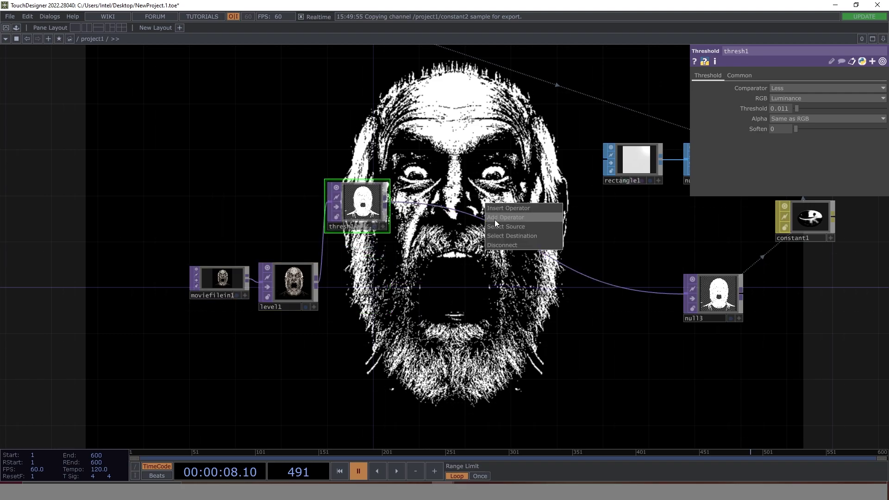
click(503, 210)
text(com)
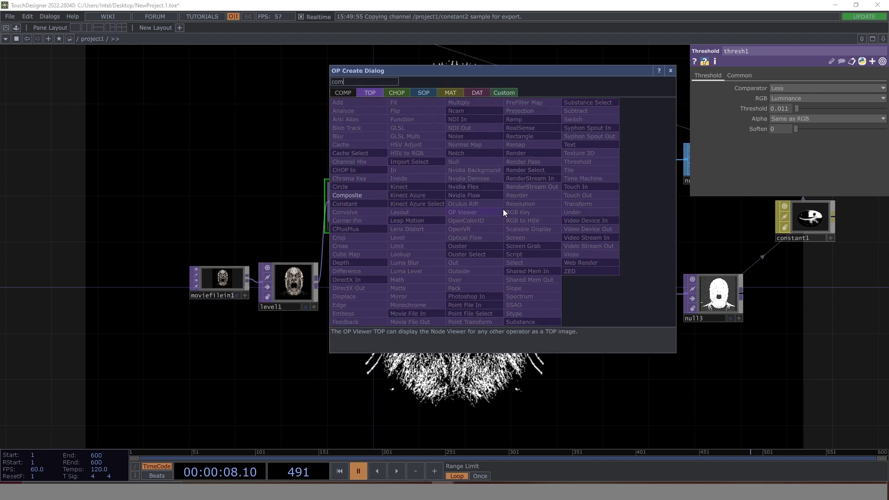
click(363, 195)
click(459, 283)
Step: Connect level1 to comp1 as its second input and check the composited face
drag(316, 283, 431, 285)
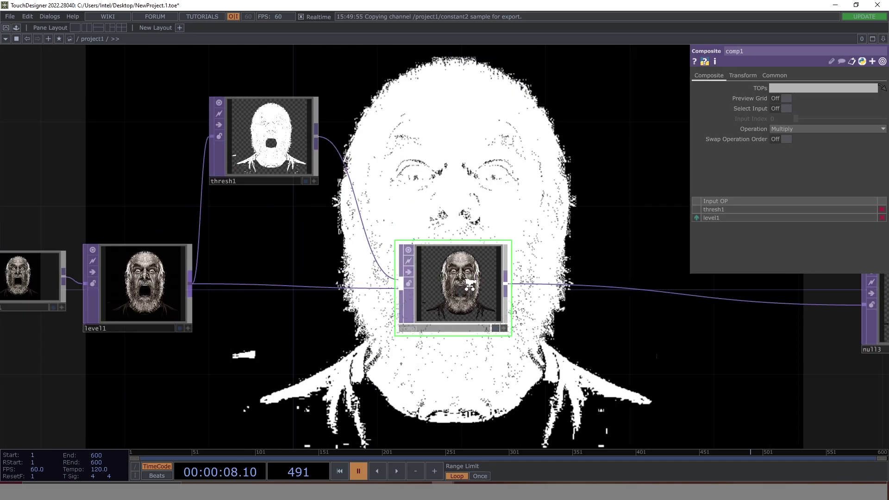
scroll(466, 281, up, 4)
scroll(201, 241, left, 5)
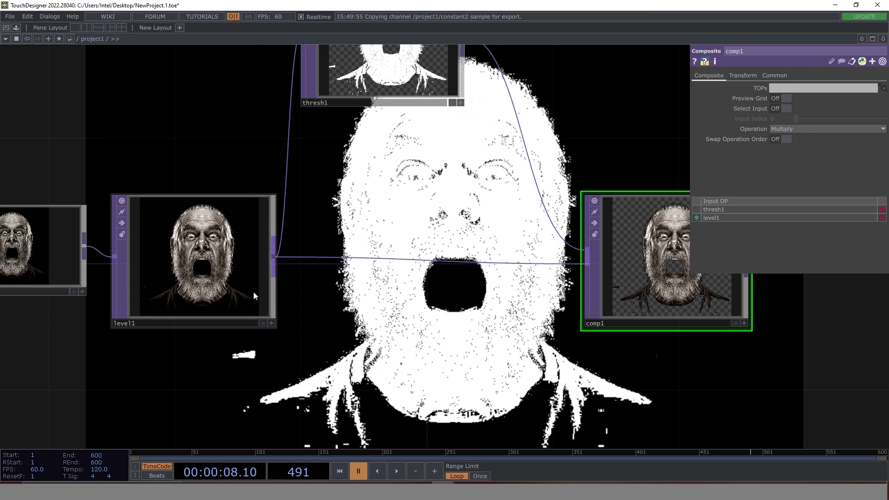
scroll(418, 367, right, 5)
scroll(419, 367, right, 2)
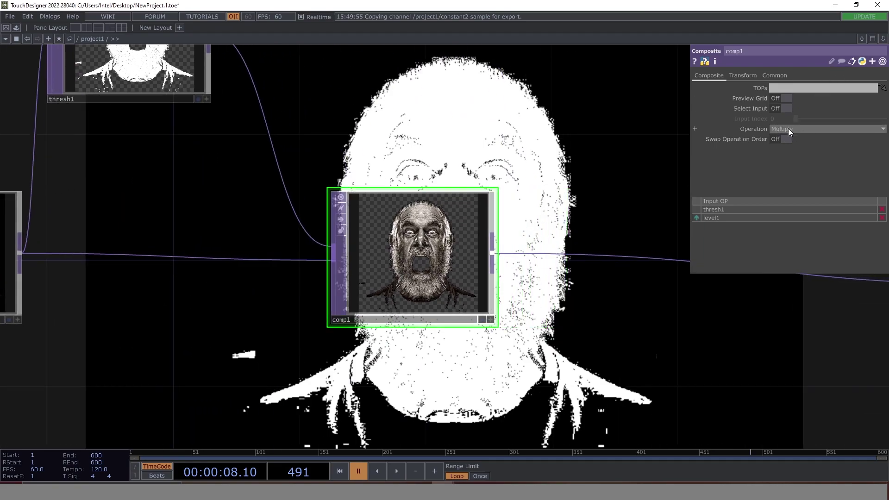
scroll(595, 276, right, 8)
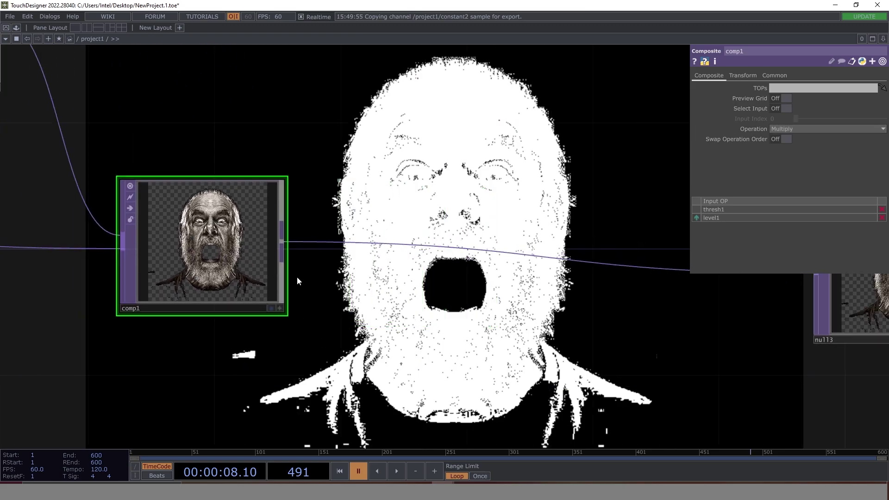
Step: Play the timeline and examine how the mouth cutout looks during the face zoom
click(396, 471)
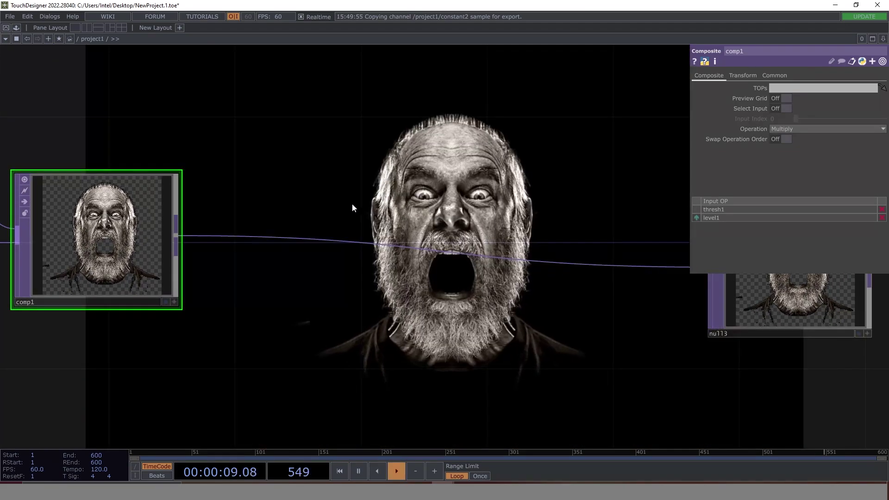
scroll(393, 255, right, 8)
scroll(393, 255, down, 5)
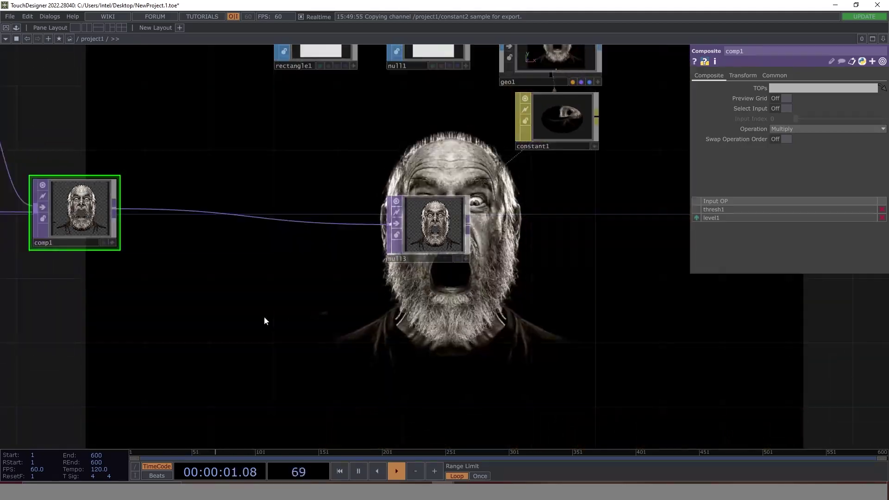
drag(264, 316, 377, 304)
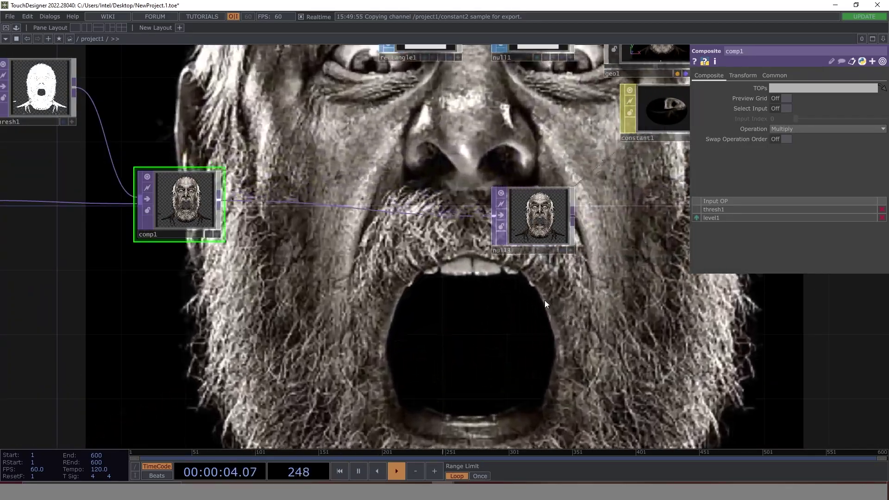
drag(545, 300, 391, 332)
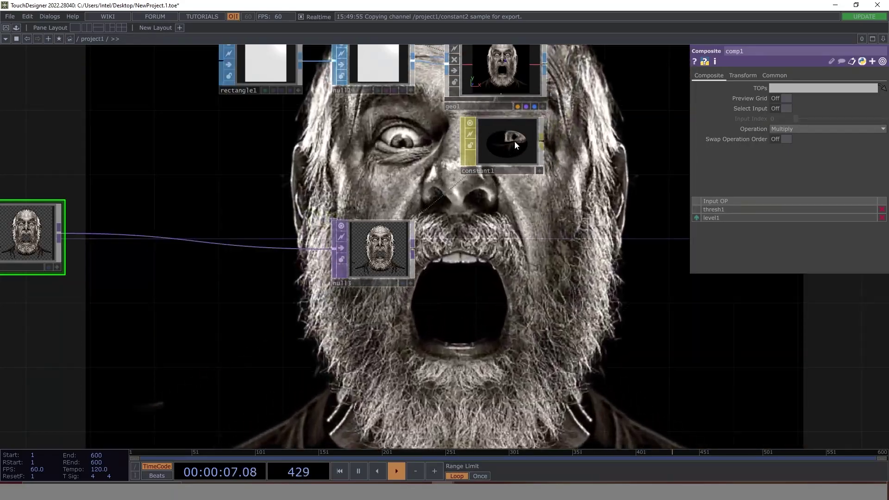
Step: Turn on Blending (Transparency) for the constant1 material
click(515, 141)
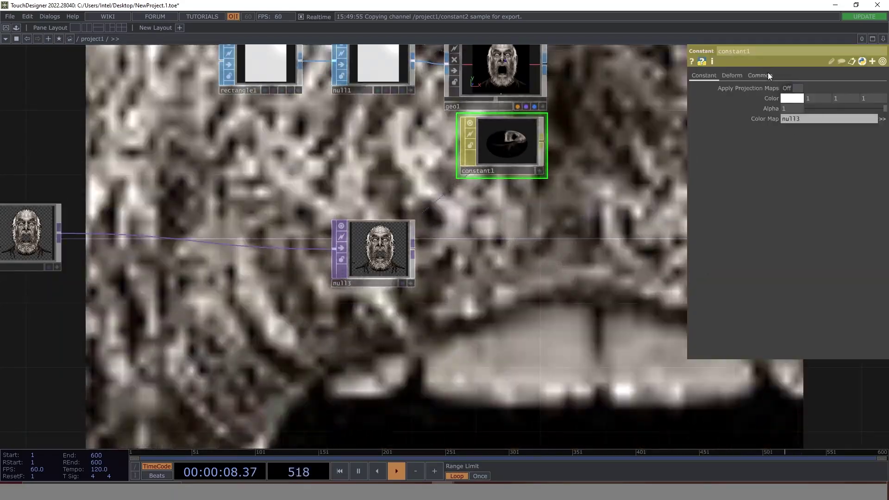
click(768, 75)
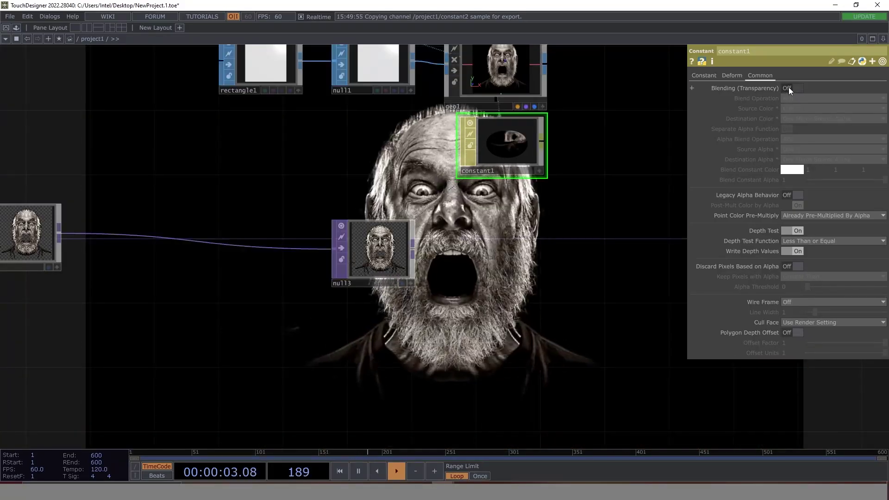
click(788, 87)
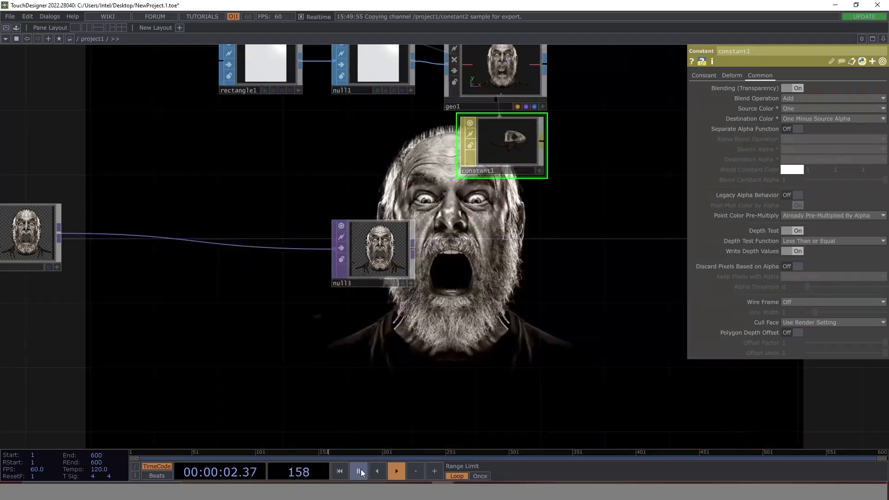
Step: Pause the timeline and examine the mouth opening in the render together with the whole operator network
click(360, 469)
drag(565, 277, 480, 258)
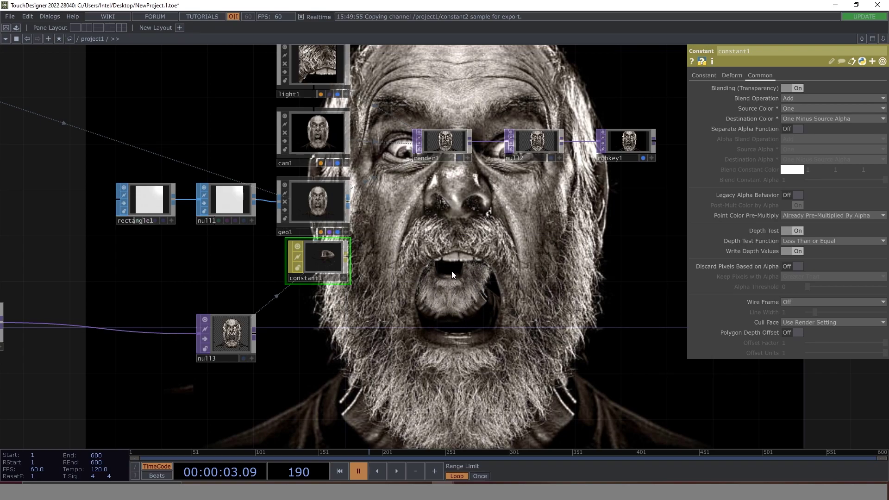
drag(578, 113, 416, 292)
drag(59, 215, 281, 177)
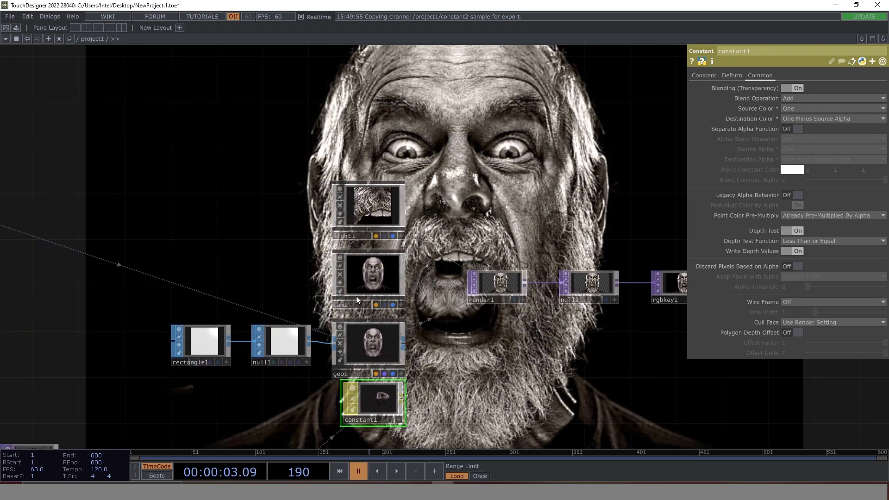
scroll(379, 192, down, 5)
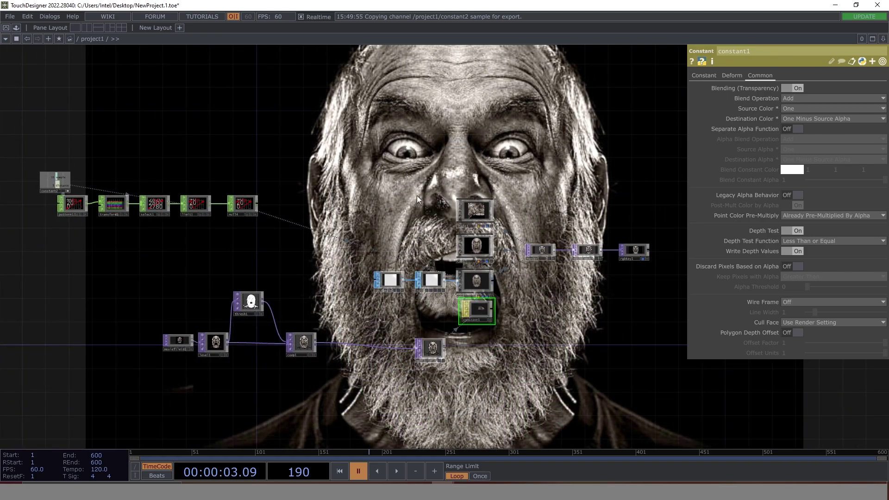
drag(558, 277, 499, 289)
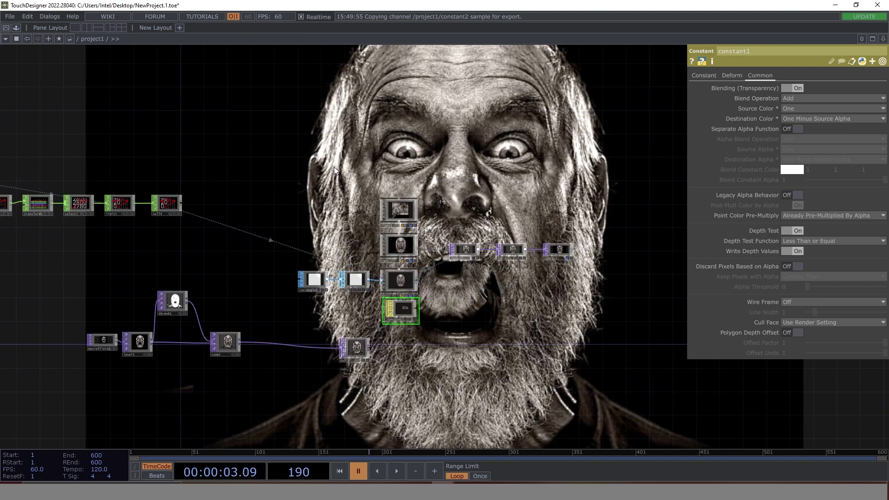
Step: Hide the parameter window in the network editor
key(p)
key(p)
key(p)
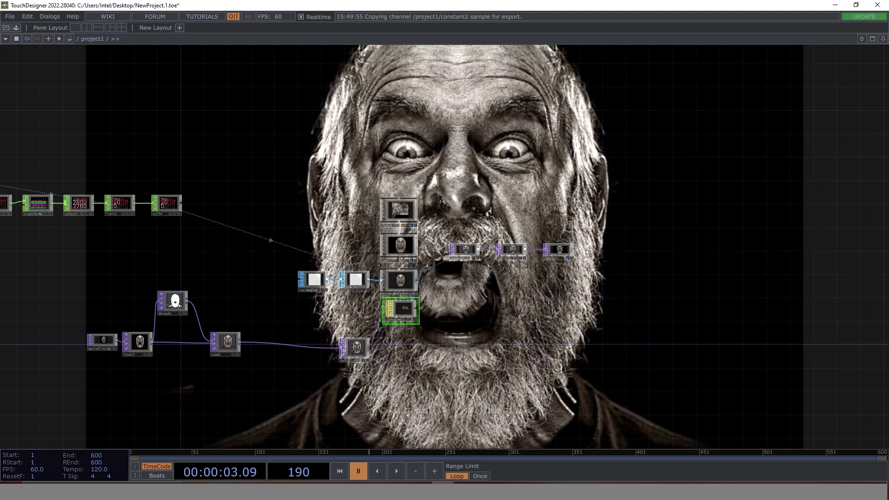
key(p)
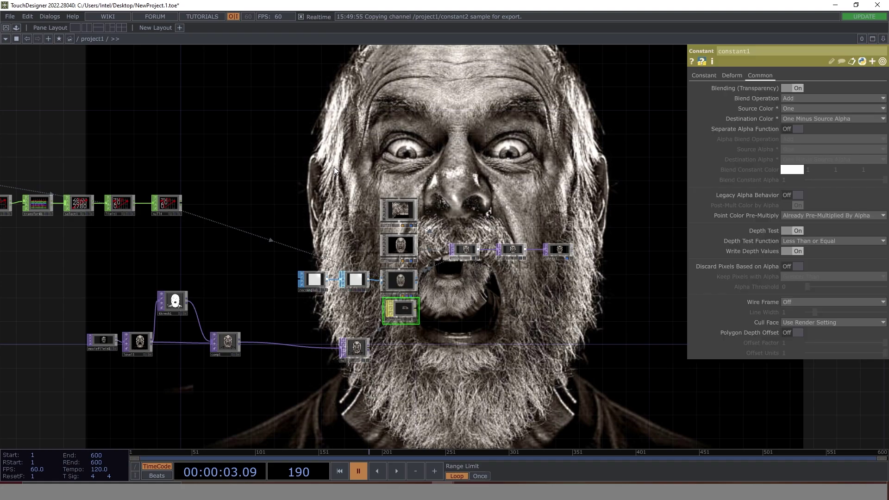
key(p)
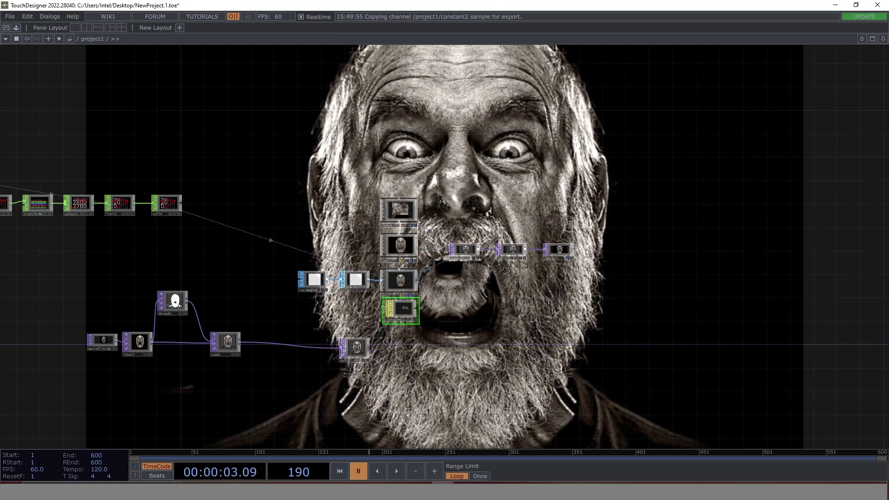
Step: Split the workspace into two side-by-side panes and switch the second one to a 3D geometry view
click(86, 27)
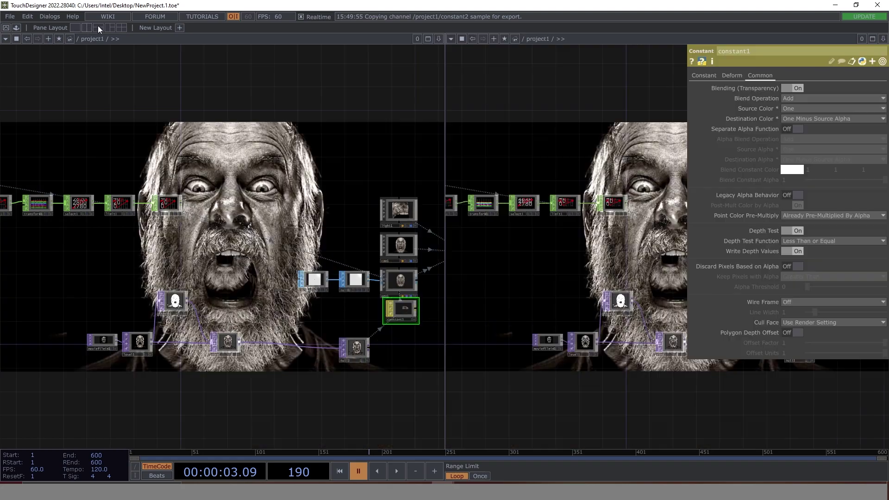
click(451, 39)
click(503, 68)
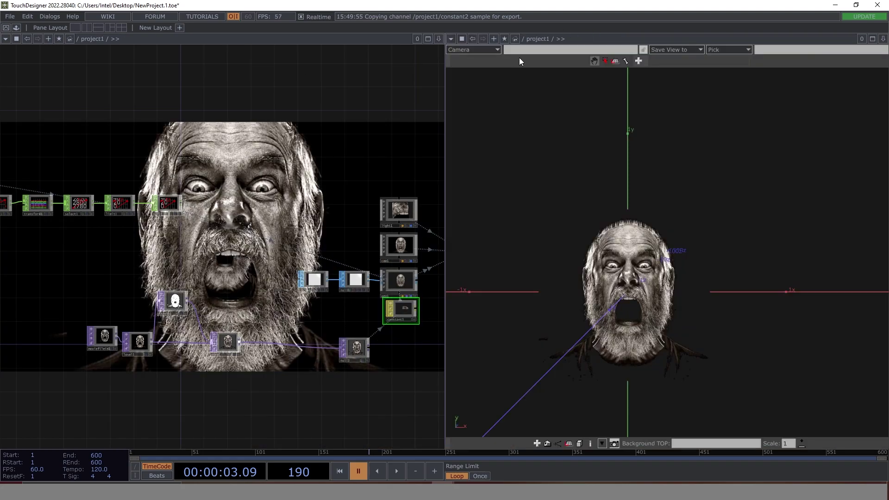
Step: Examine the row of instanced faces along the z axis in the 3D view from an oblique angle
drag(755, 301, 708, 240)
middle_drag(707, 239, 623, 413)
drag(668, 233, 668, 243)
middle_drag(698, 237, 539, 308)
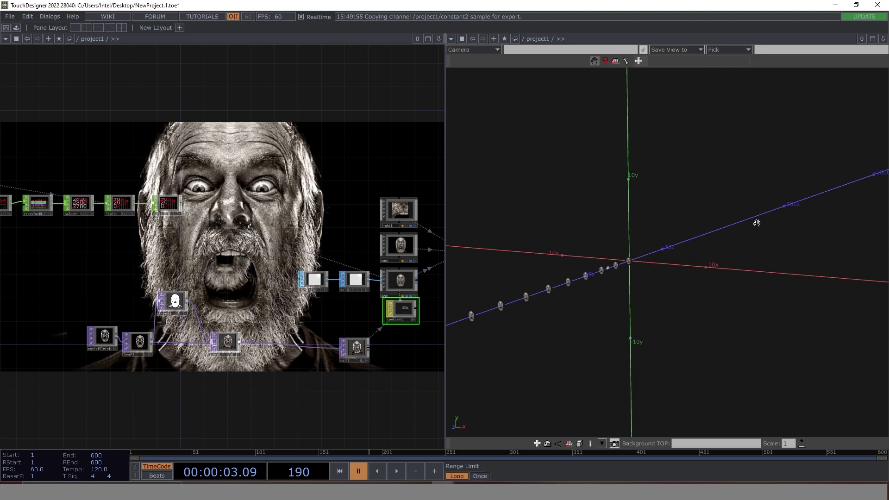
middle_drag(513, 331, 619, 297)
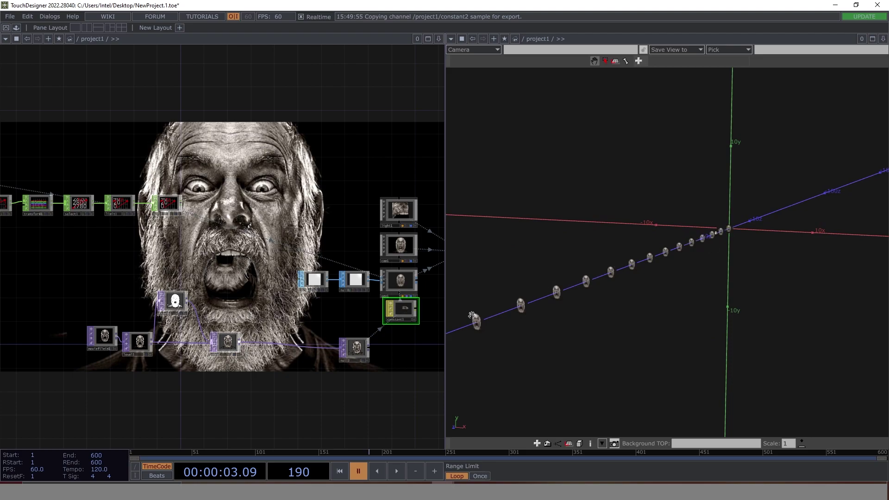
drag(715, 243, 698, 253)
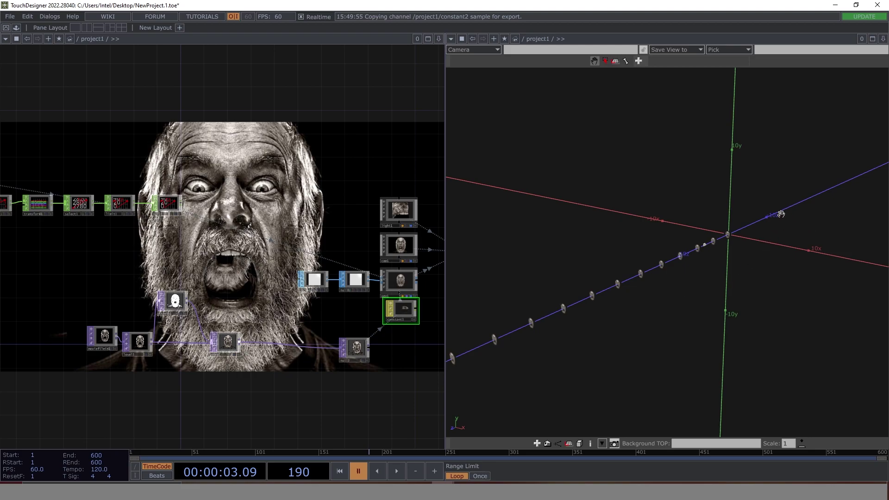
drag(644, 305, 655, 298)
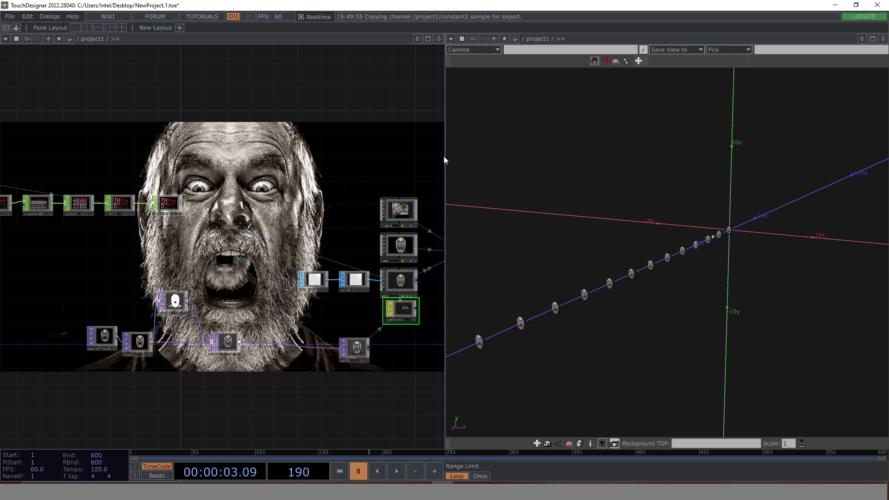
Step: Widen the network pane and bring back the parameter window
drag(444, 157, 607, 173)
scroll(225, 222, up, 4)
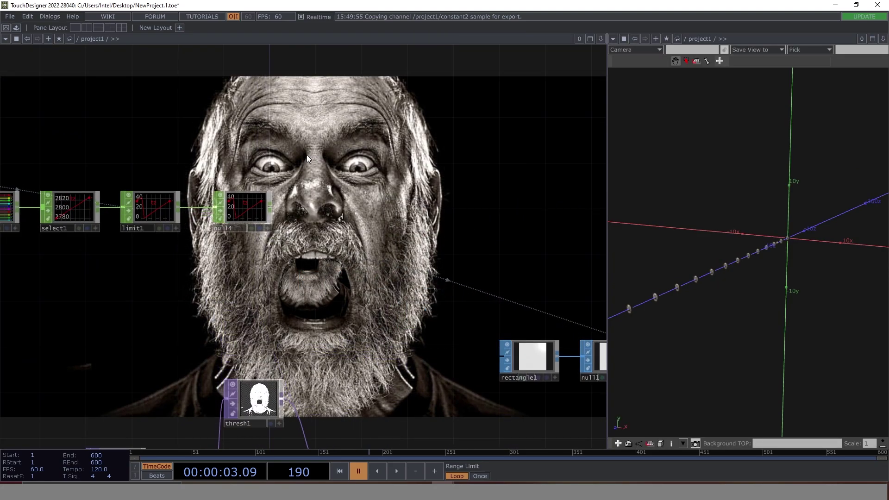
key(p)
drag(129, 269, 222, 326)
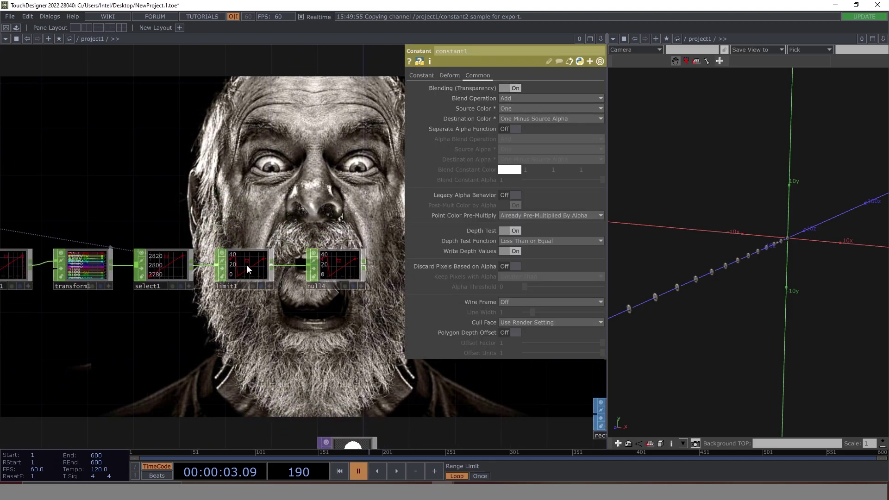
Step: Negate the distance in limit1's Maximum expression, making it op('constant2')['sample'] * -op('constant2')['distance']
click(246, 266)
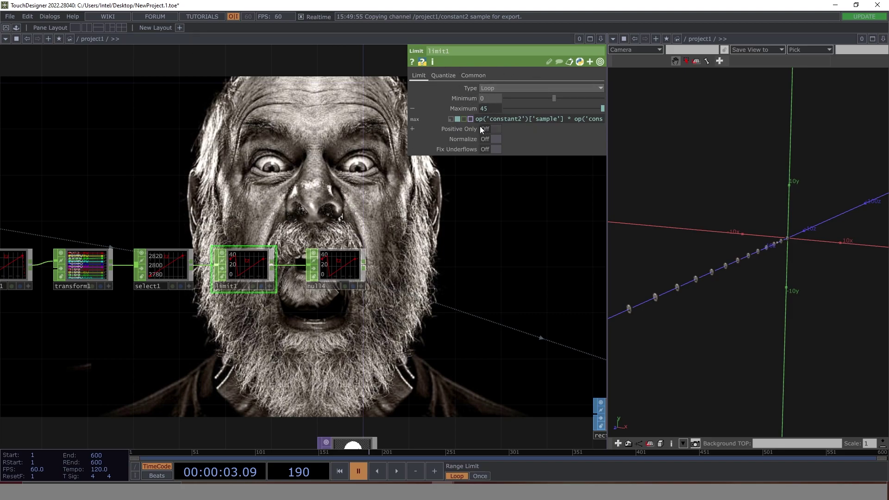
drag(406, 139, 263, 135)
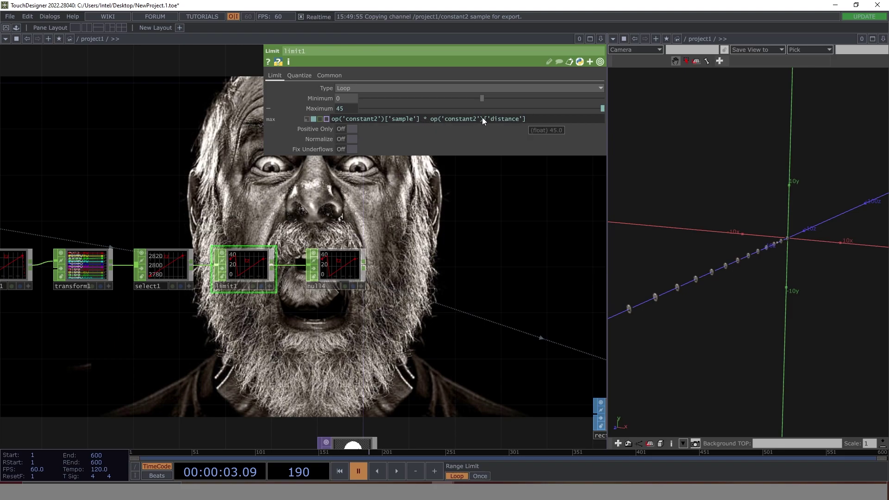
click(431, 119)
text(-)
click(461, 233)
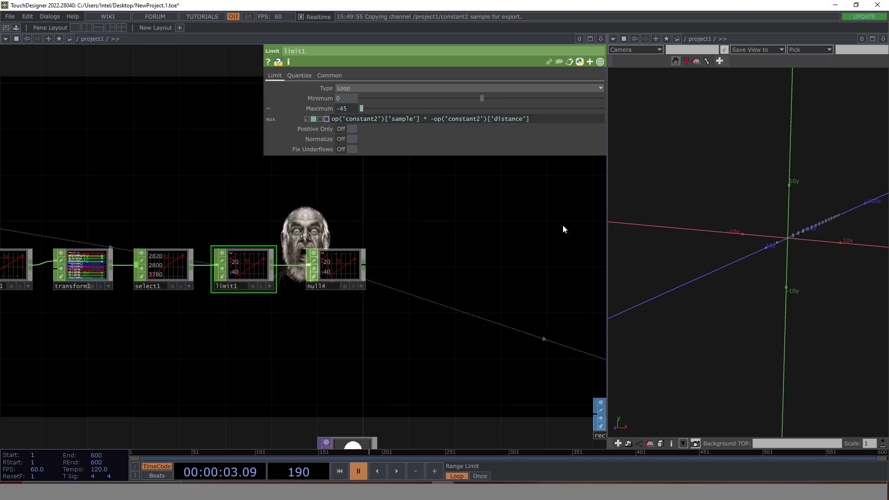
Step: Resize the network and 3D view panes to examine the direction of the instanced faces along the z axis
drag(605, 252, 446, 248)
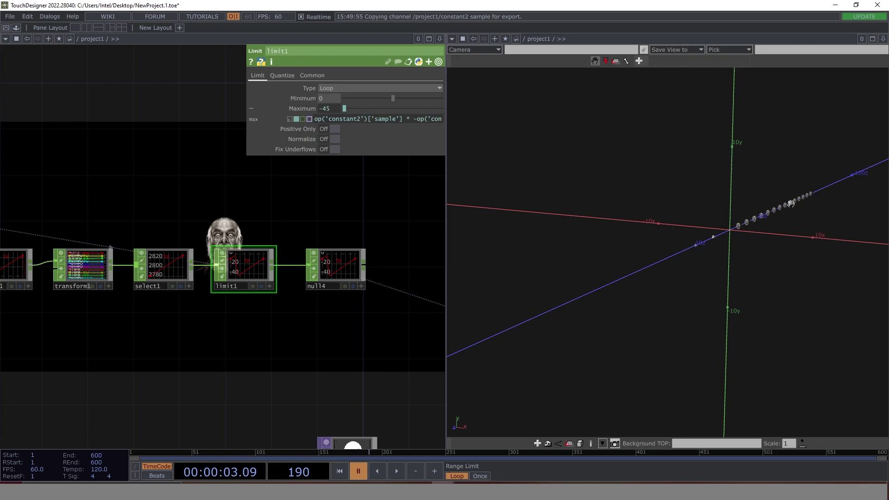
drag(446, 266, 610, 258)
drag(427, 238, 411, 255)
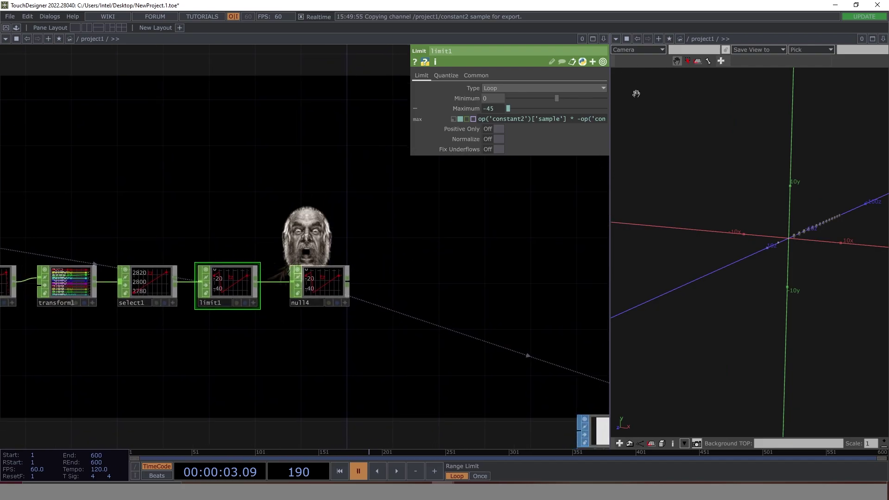
drag(611, 252, 550, 248)
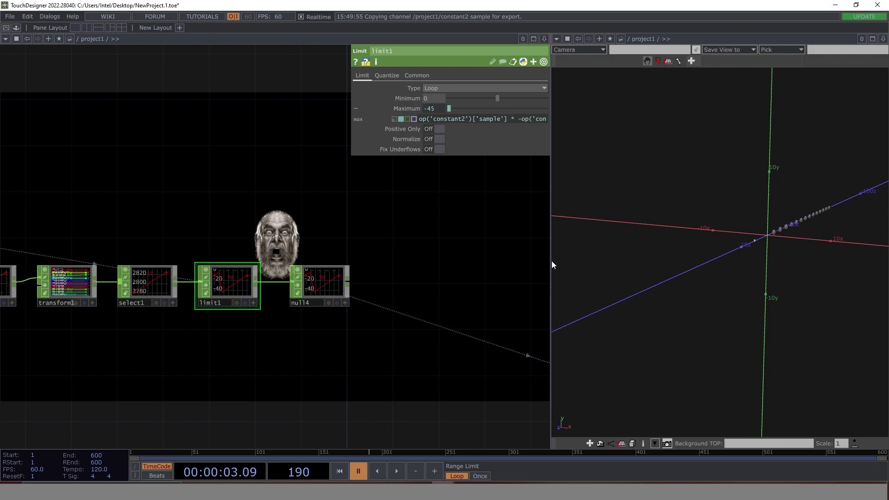
Step: Play and pause the timeline to examine how the looping faces move toward the camera along the z axis
drag(551, 258, 610, 254)
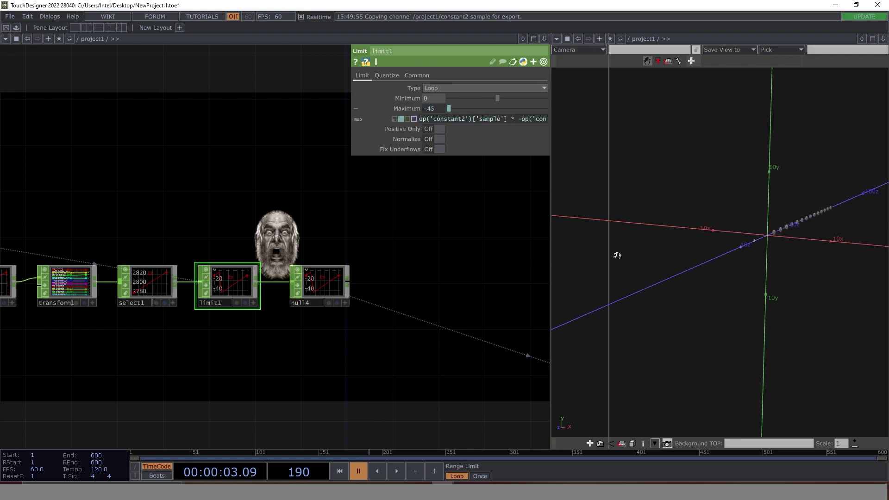
click(398, 471)
click(398, 471)
drag(422, 256, 405, 309)
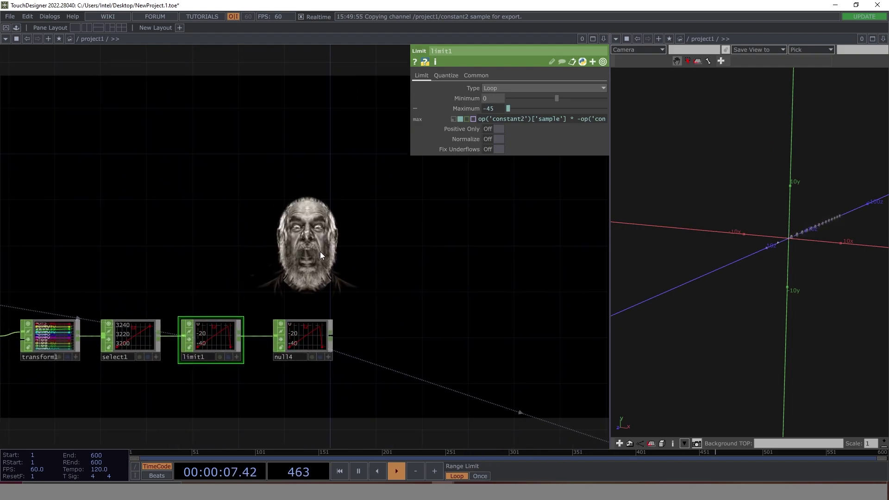
click(359, 471)
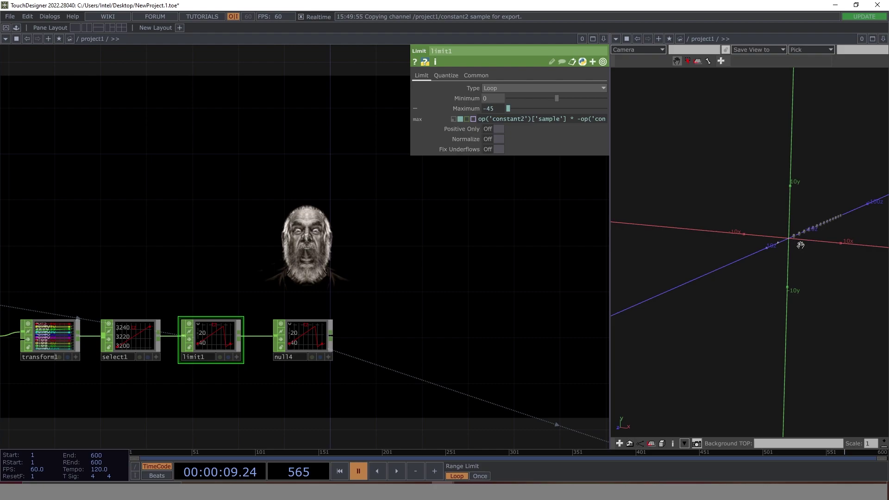
drag(798, 245, 770, 260)
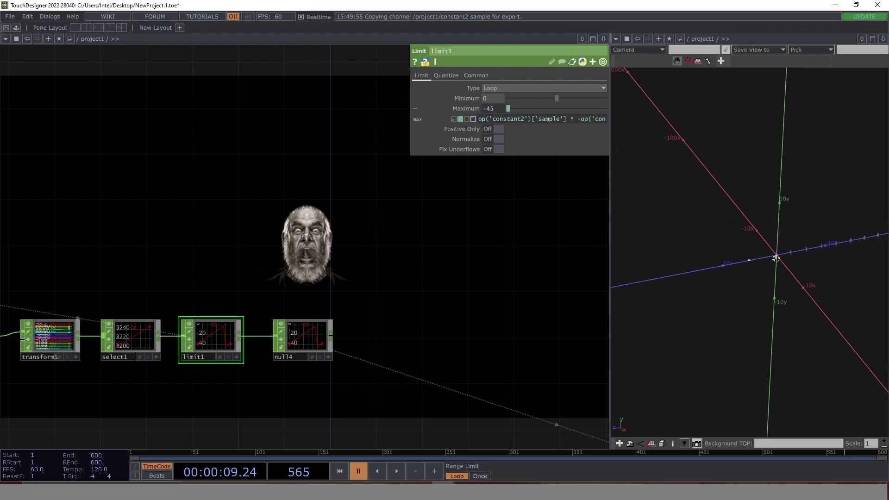
scroll(774, 259, up, 5)
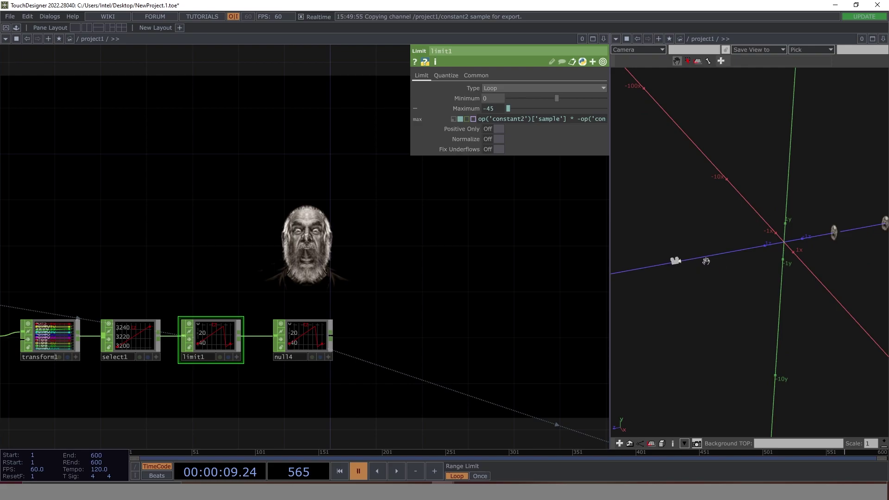
click(396, 471)
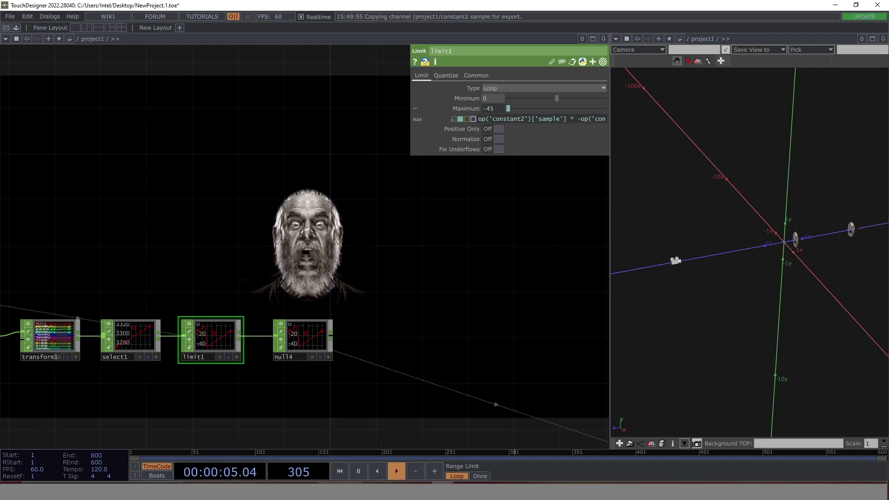
click(361, 471)
Step: Set the z translate of cam1 to -1 so the camera sits closer to the instanced faces
drag(480, 436, 252, 283)
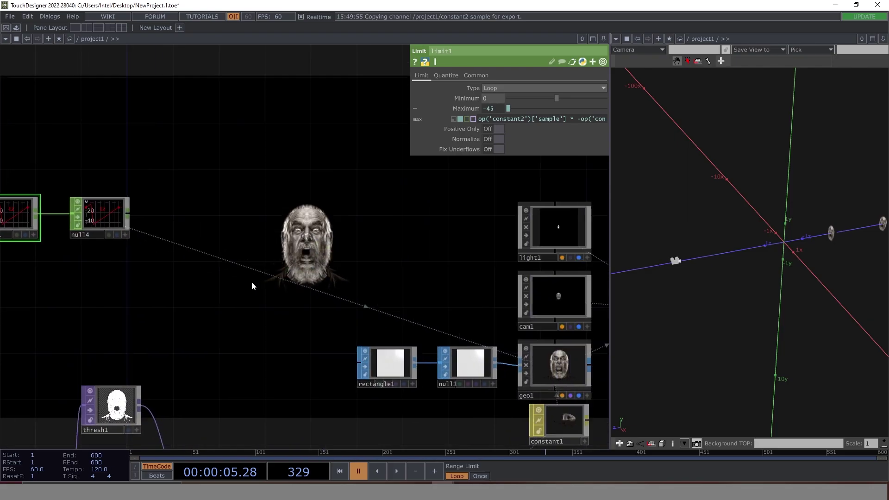
click(464, 277)
drag(256, 225, 69, 313)
middle_drag(578, 107, 580, 103)
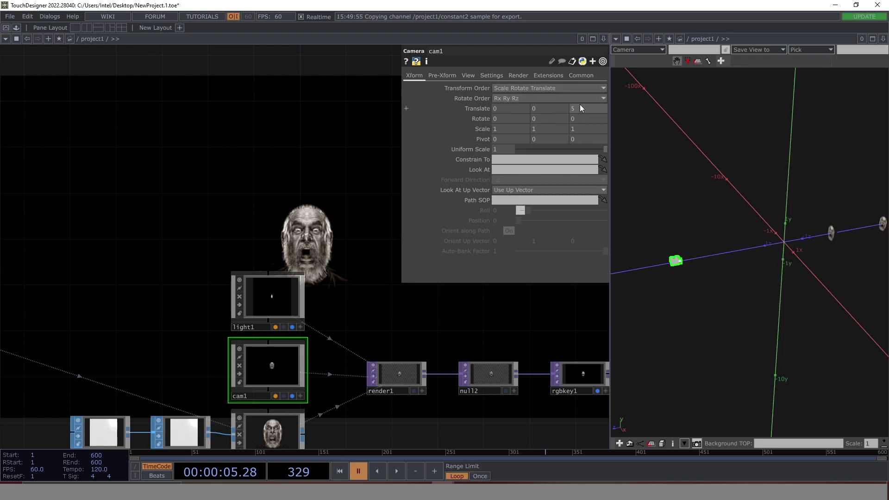
middle_drag(582, 99, 649, 99)
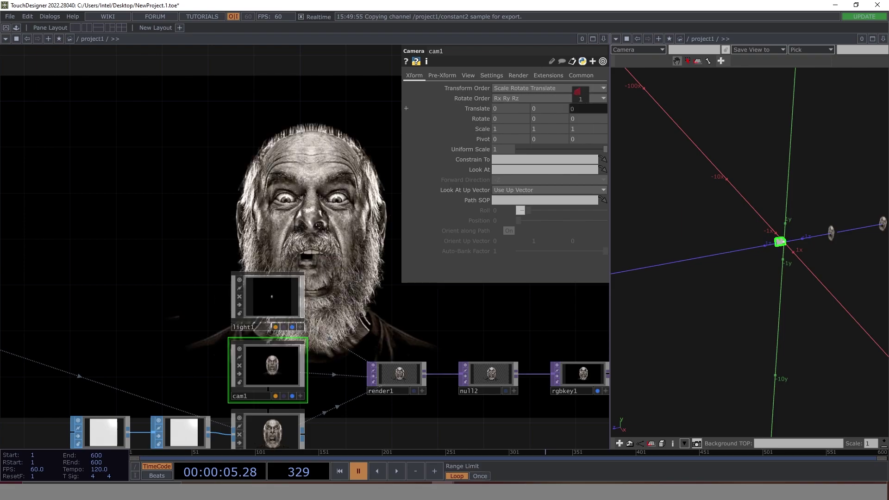
middle_drag(582, 99, 577, 100)
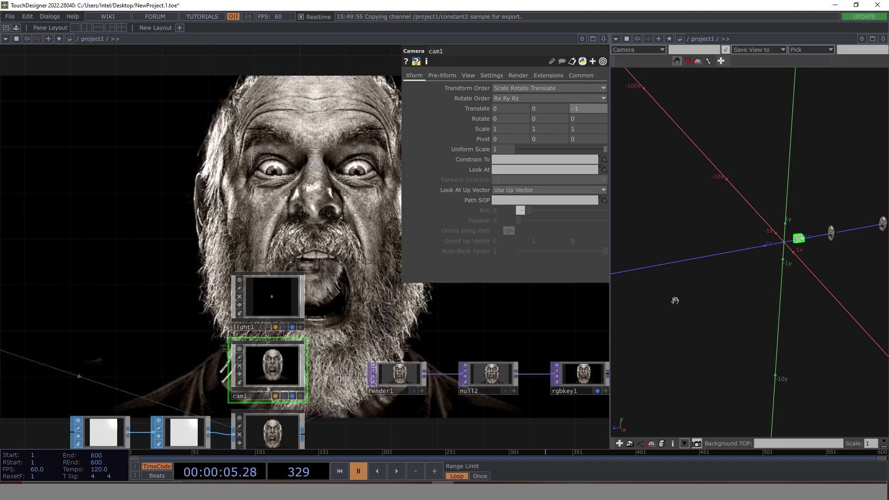
drag(610, 306, 610, 323)
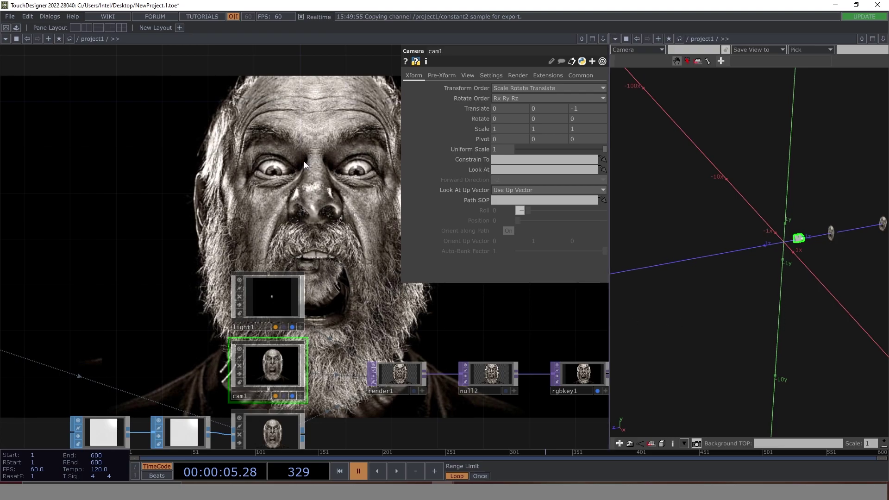
Step: Play and pause the timeline to check the zoom through the mouth from the new camera position
scroll(304, 166, down, 5)
click(396, 471)
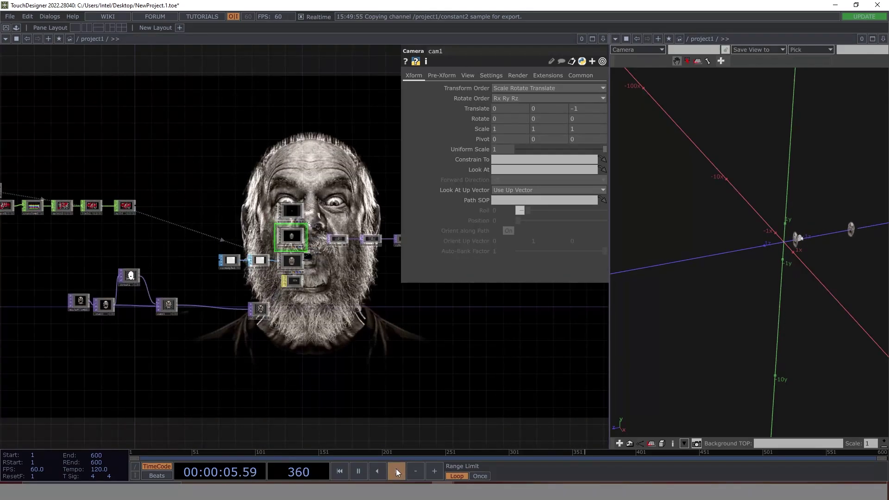
drag(352, 294, 266, 148)
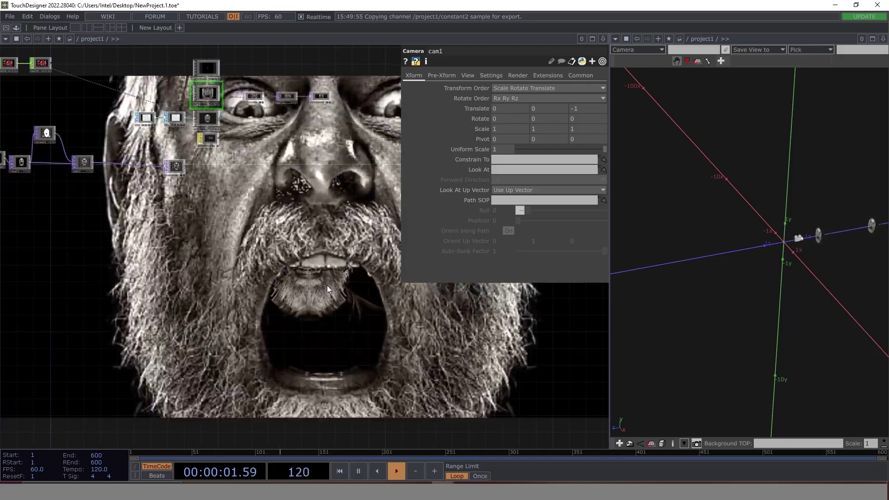
key(space)
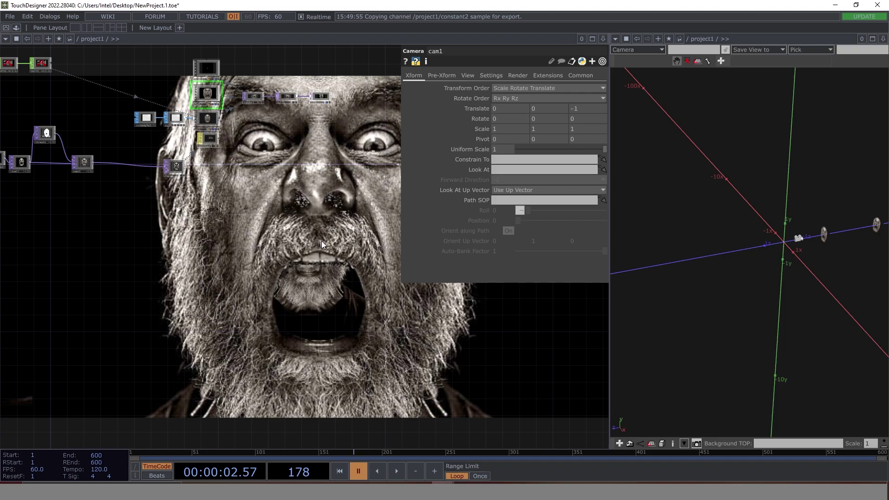
click(399, 471)
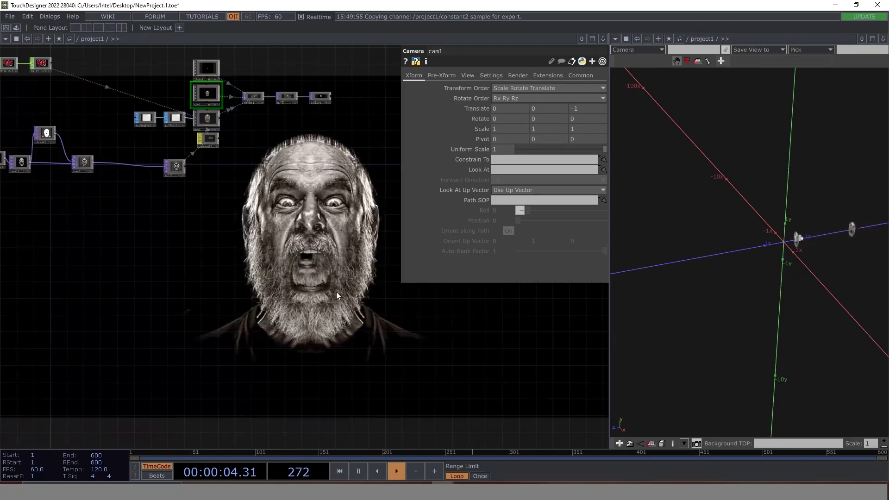
key(space)
Step: Close the 3D view pane so that the network fills the workspace
drag(86, 206, 266, 307)
scroll(266, 308, up, 5)
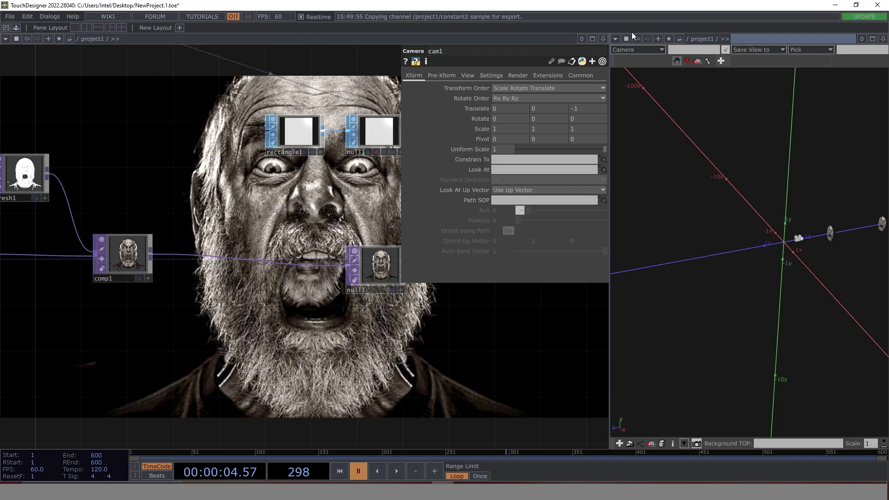
click(883, 38)
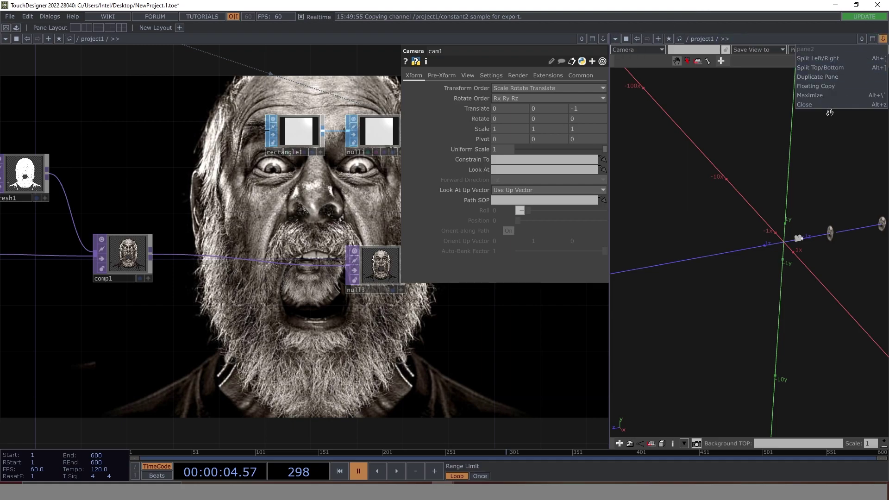
click(829, 107)
Step: Insert a Transform TOP on the wire between comp1 and null3
drag(206, 261, 337, 254)
right_click(343, 251)
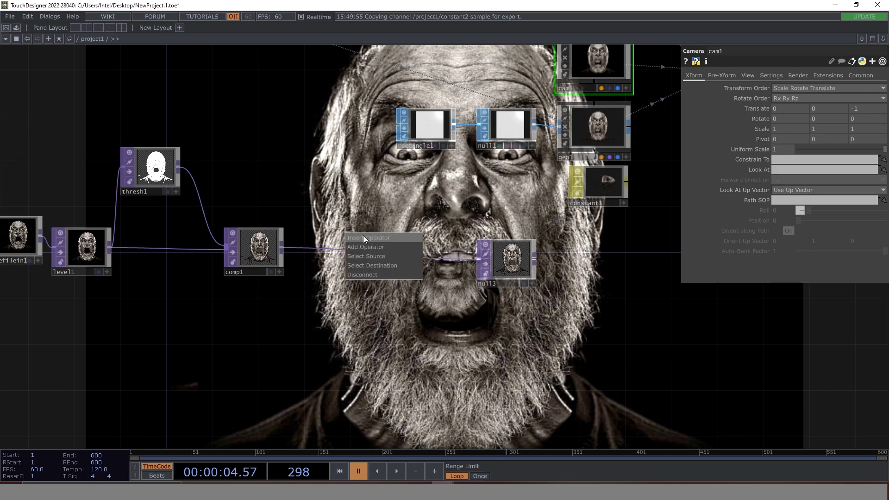
click(363, 236)
text(tr)
click(463, 230)
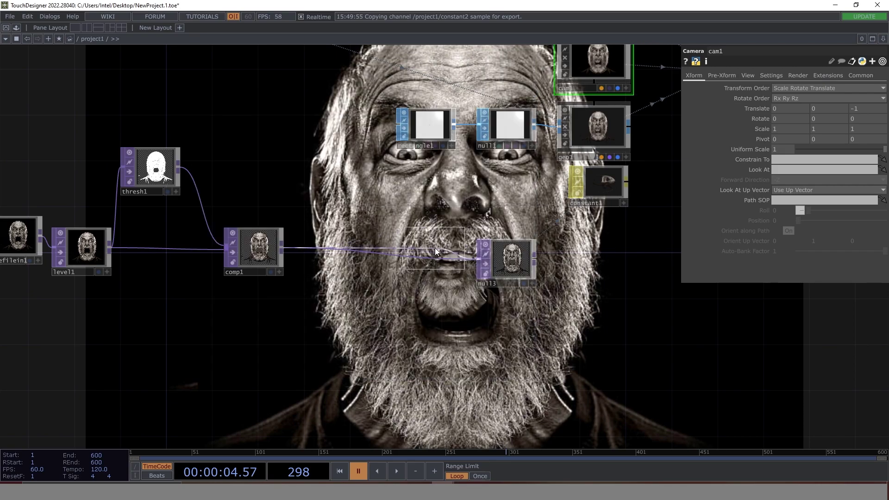
right_click(359, 250)
click(382, 243)
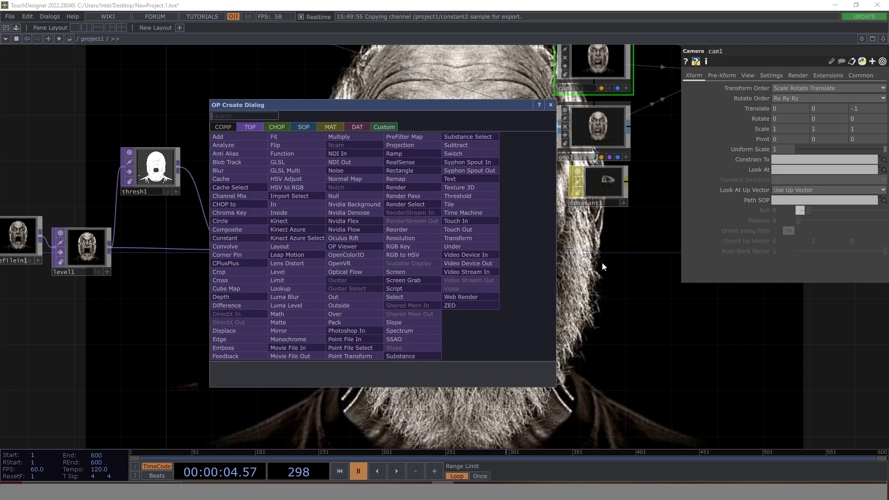
click(463, 238)
click(337, 255)
drag(665, 156, 623, 218)
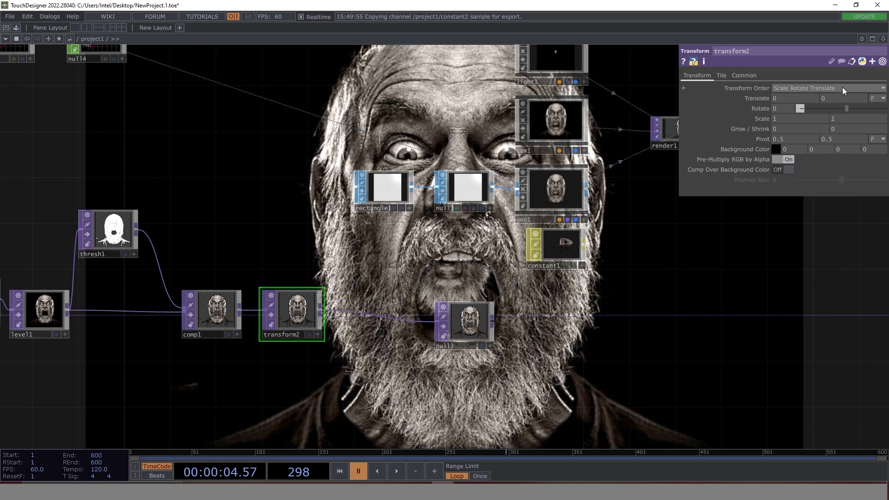
Step: Set transform2's vertical translate to 0.05 and inspect the top of the head against the image edge
drag(543, 303, 448, 293)
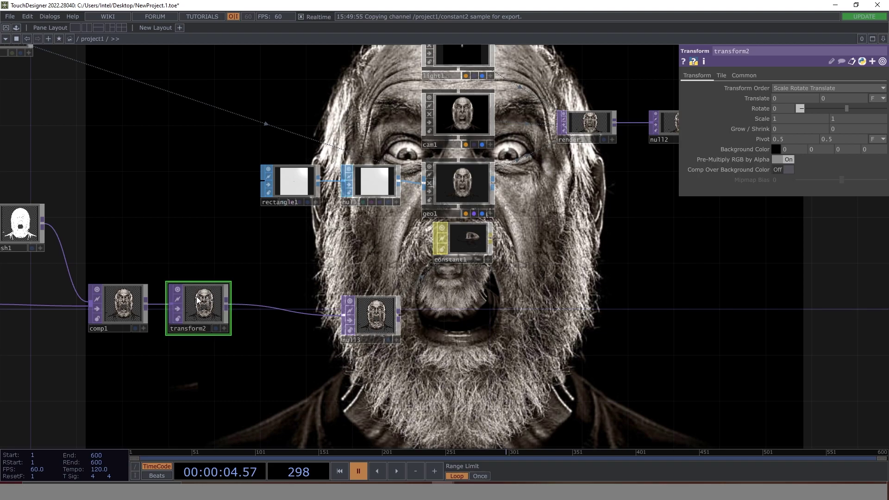
scroll(197, 299, up, 6)
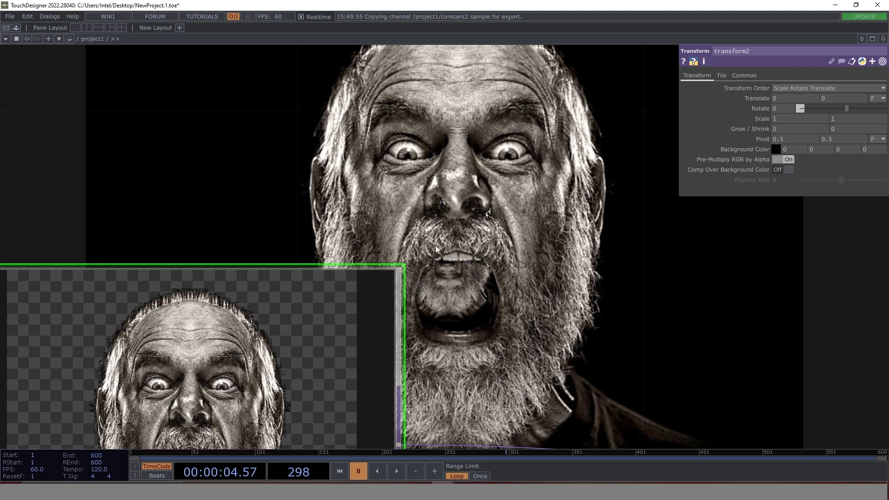
drag(465, 364, 524, 240)
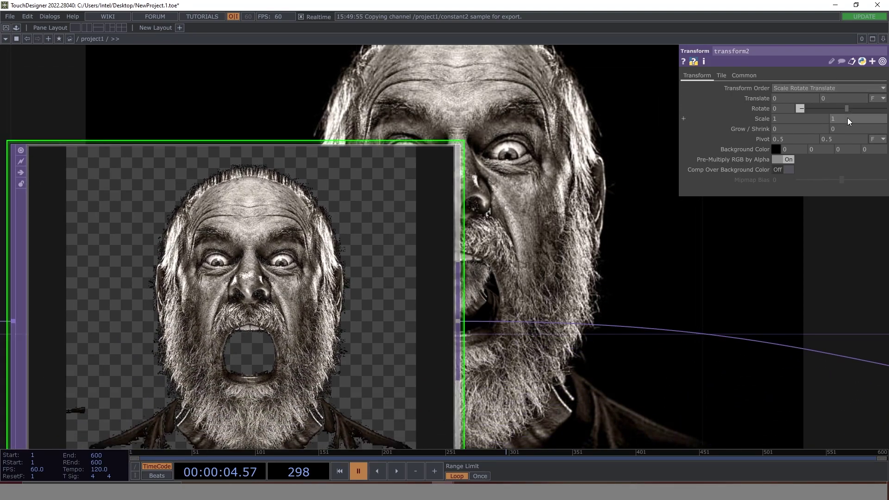
drag(603, 213, 506, 255)
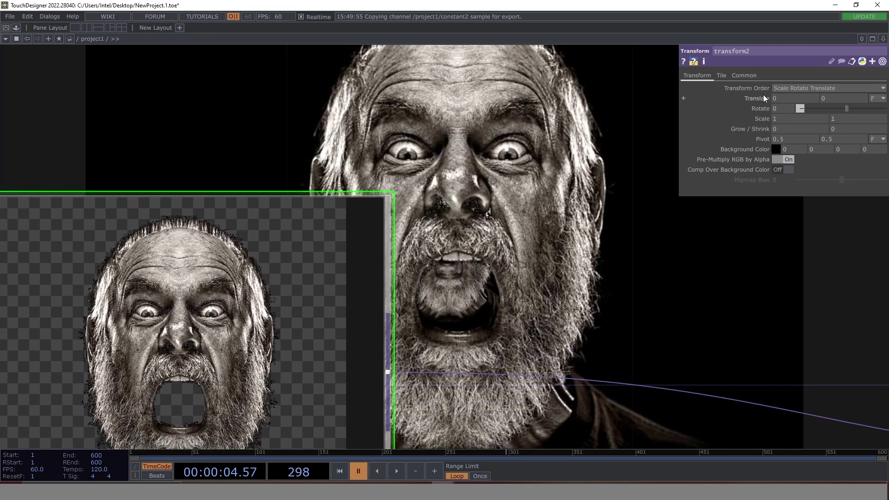
middle_click(835, 99)
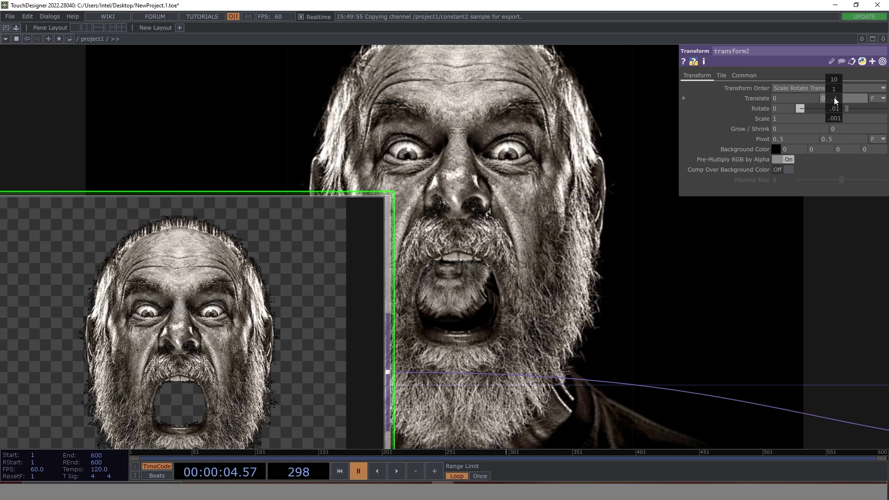
mouse_move(841, 95)
middle_down()
mouse_move(850, 96)
mouse_move(841, 96)
mouse_move(843, 107)
middle_up()
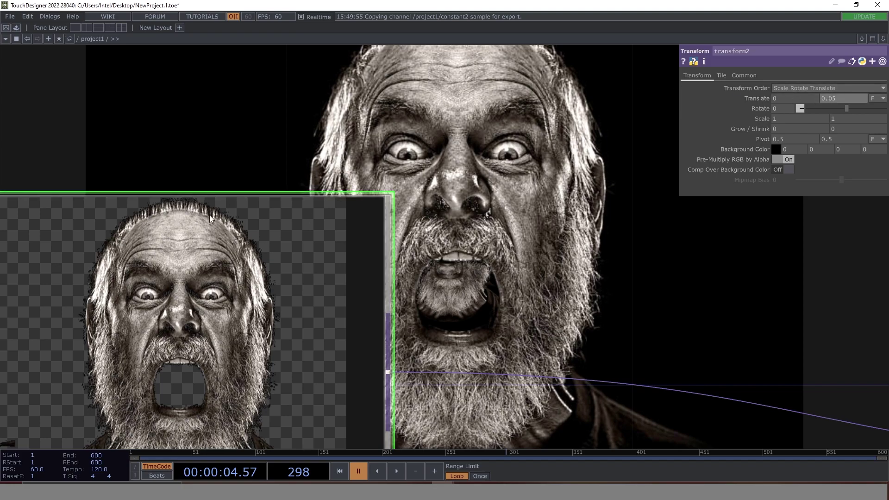
scroll(175, 202, up, 5)
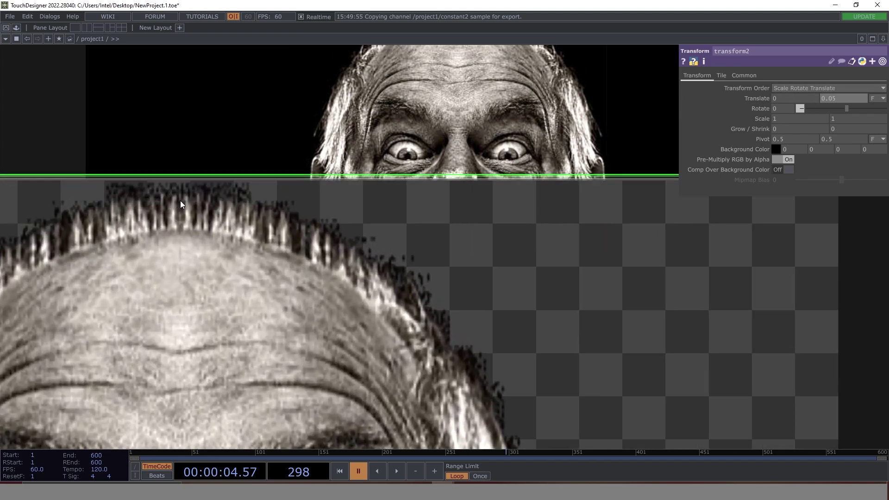
scroll(187, 206, down, 5)
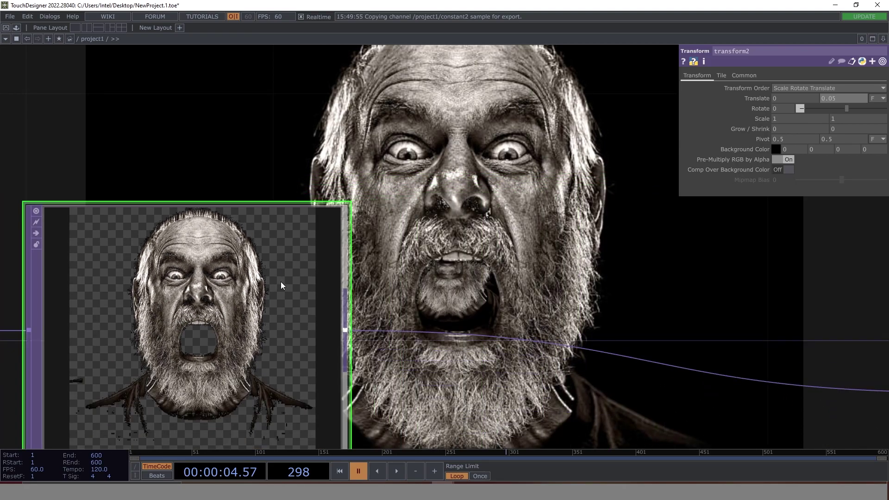
Step: Fine-tune transform2's vertical translate to 0.06, keeping the top of the head inside the image
drag(508, 253, 411, 244)
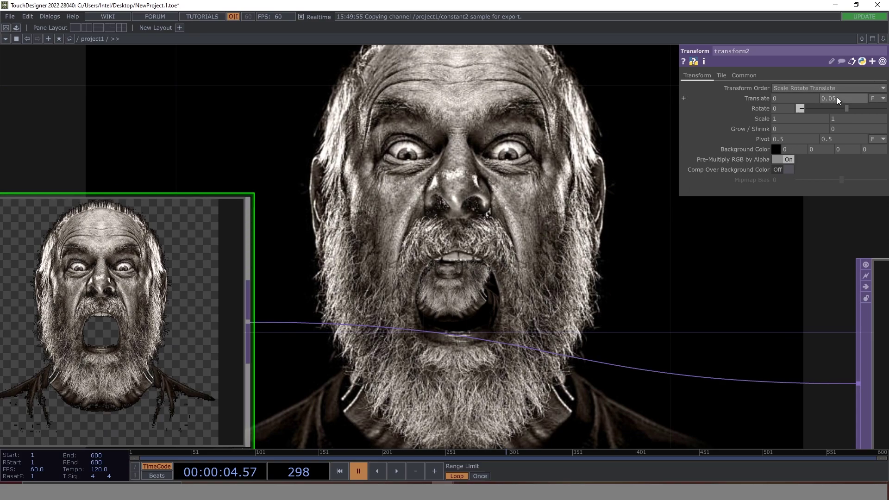
drag(387, 209, 575, 242)
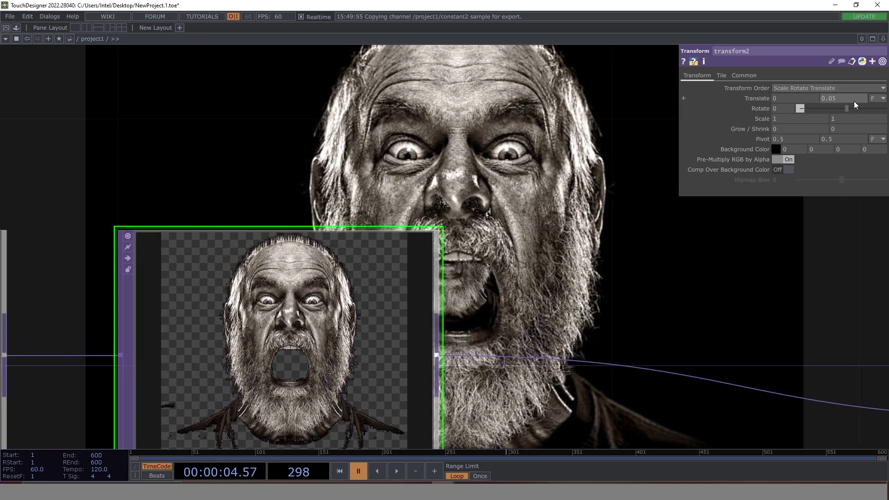
scroll(306, 244, up, 2)
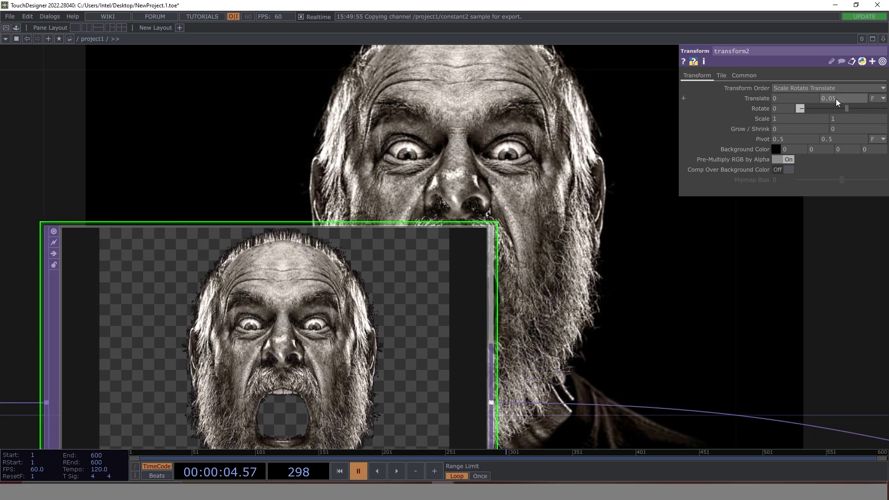
middle_drag(840, 110, 866, 110)
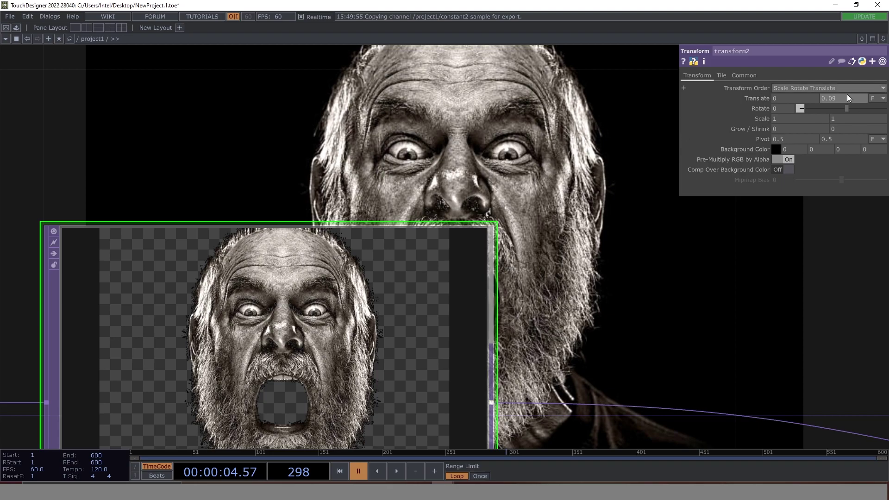
middle_drag(842, 107, 830, 108)
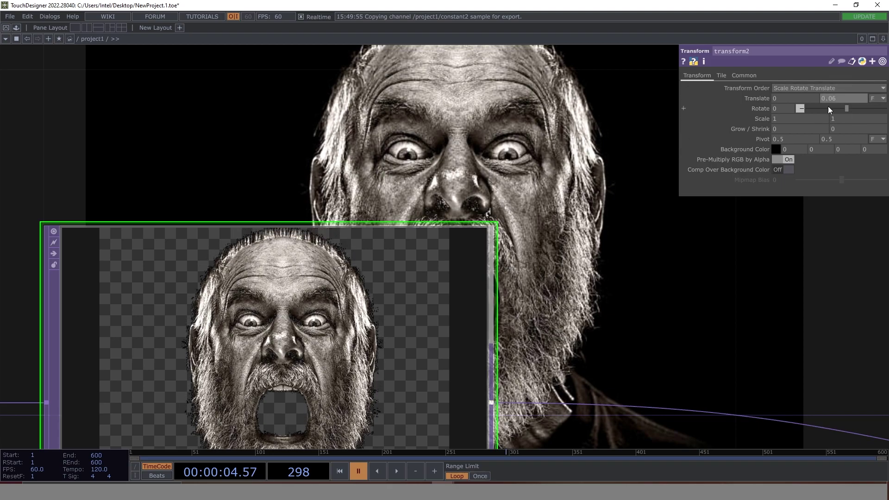
drag(591, 317, 363, 177)
scroll(384, 170, down, 4)
drag(521, 307, 403, 300)
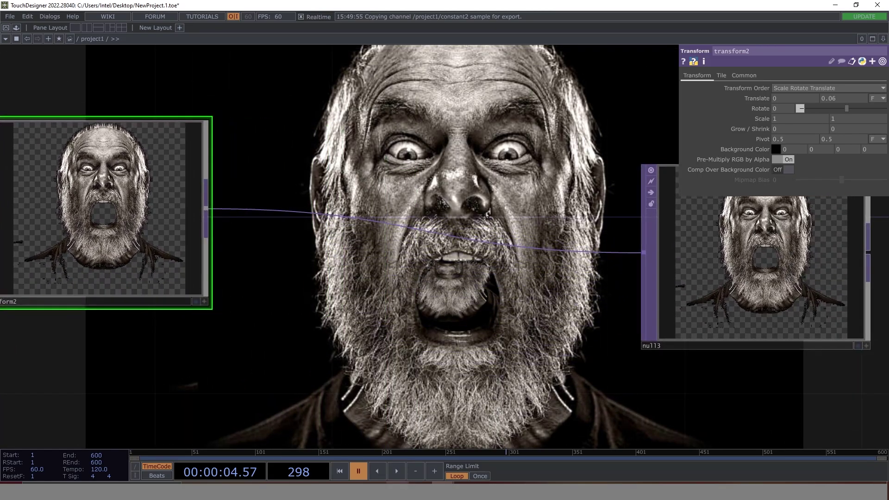
Step: Play and pause the zoom animation to examine how the smaller faces appear inside the open mouth
click(396, 471)
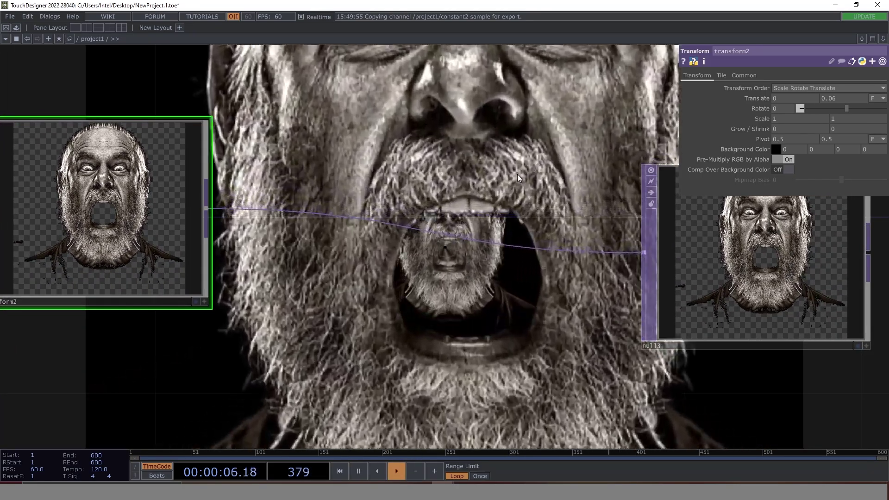
drag(505, 86, 479, 246)
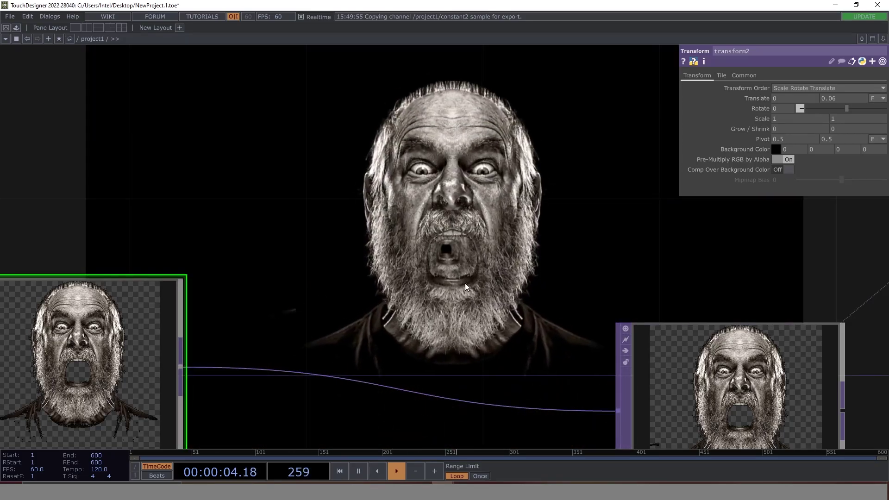
key(space)
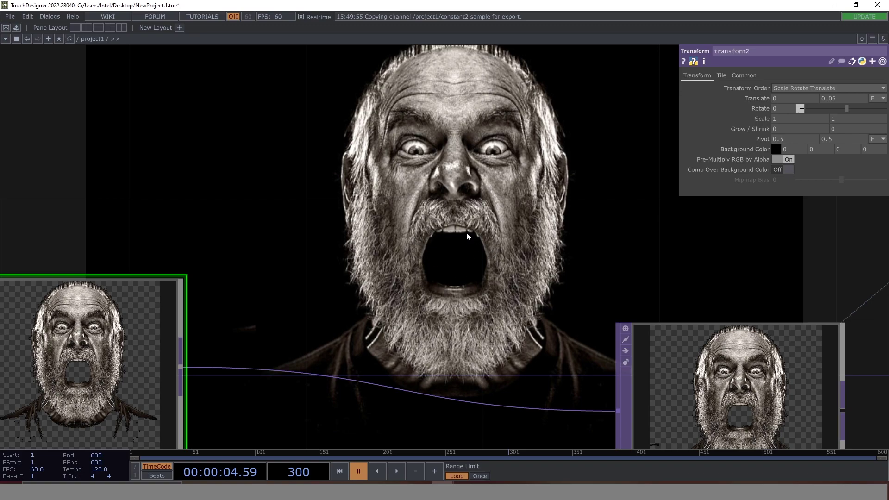
scroll(466, 232, down, 5)
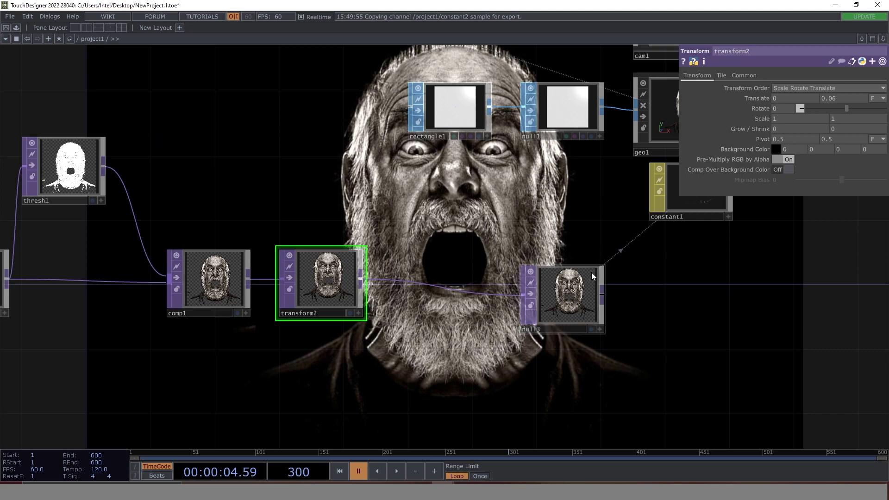
drag(649, 223, 605, 268)
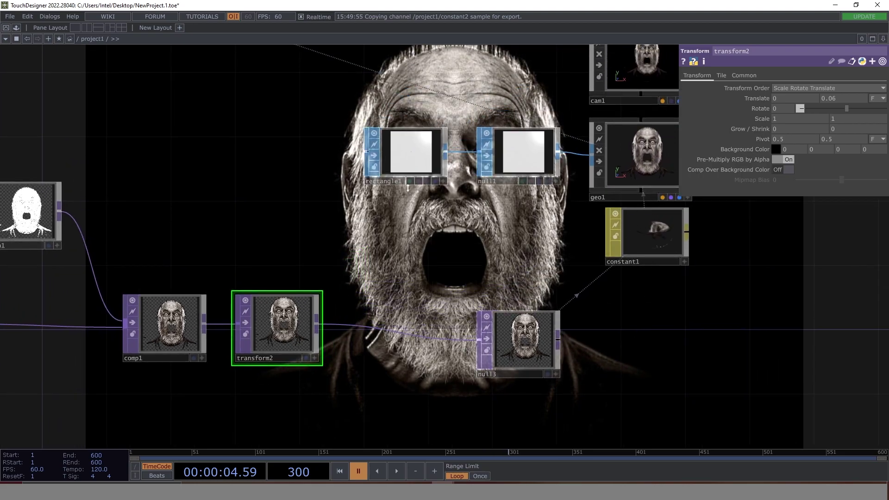
drag(649, 326, 501, 329)
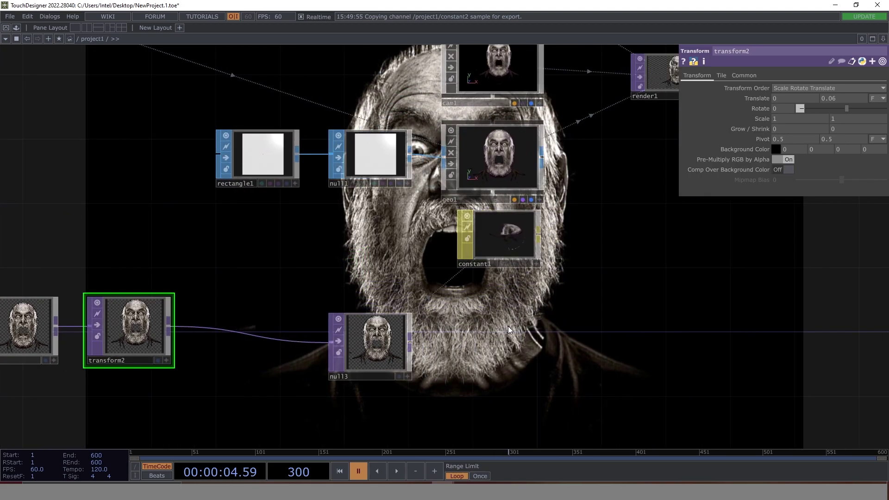
drag(601, 287, 410, 304)
click(396, 471)
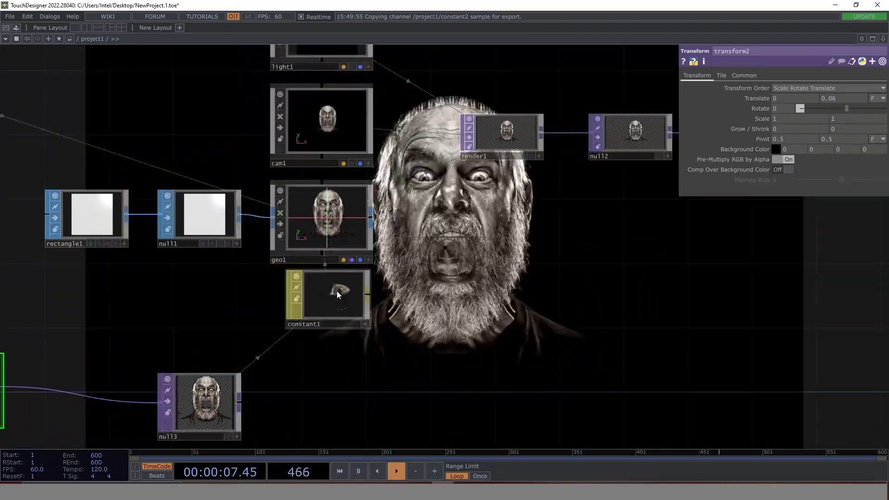
Step: Enable Discard Pixels Based on Alpha on the constant1 material and set its Alpha Threshold to 0.025
click(337, 291)
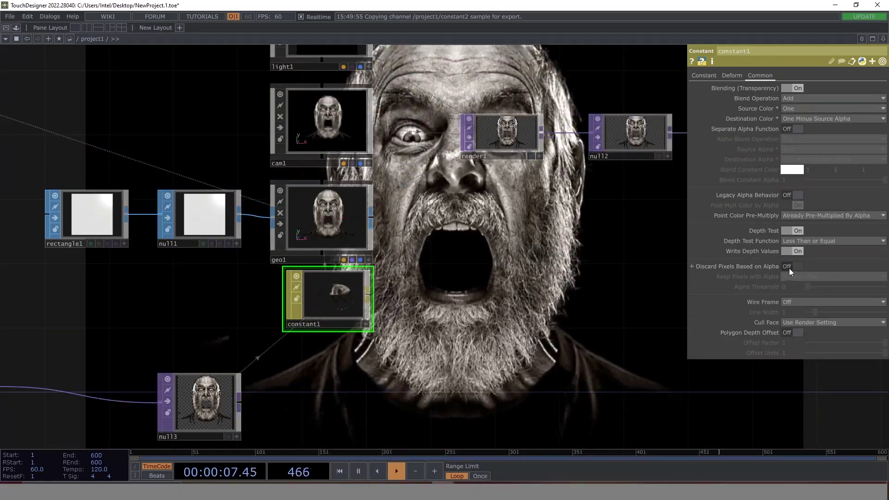
click(790, 269)
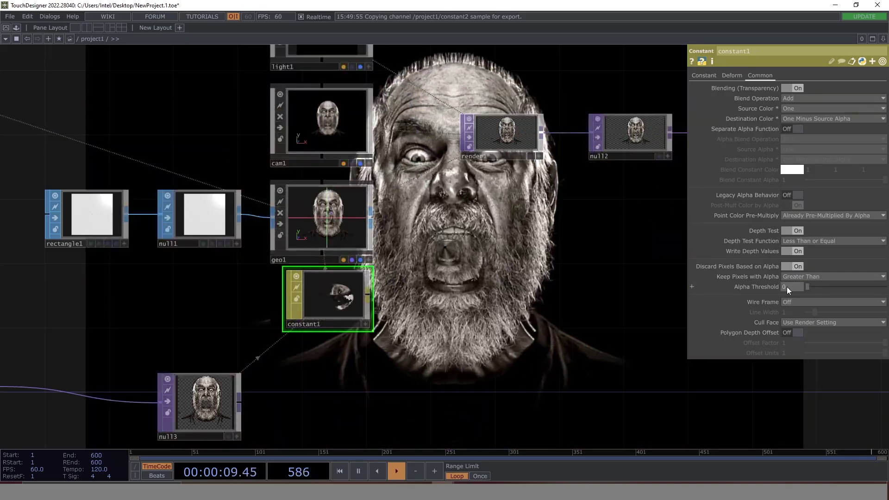
click(788, 287)
text(.025)
key(Return)
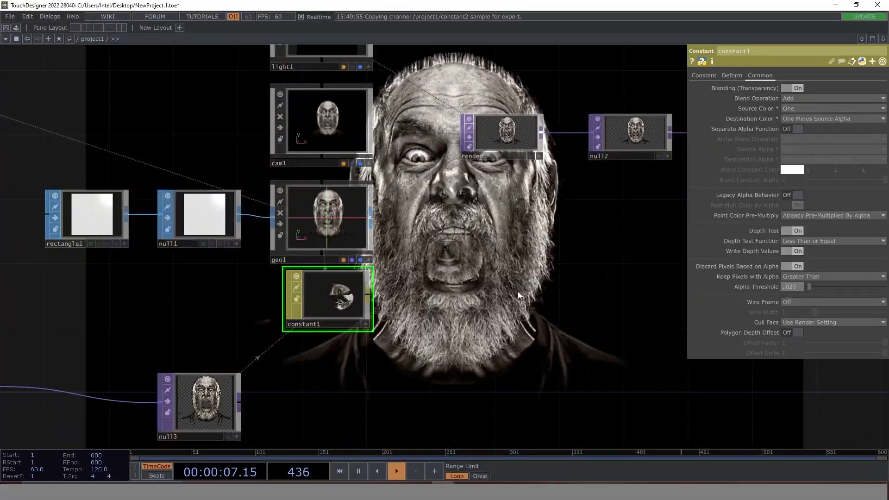
Step: Switch constant1's alpha-based pixel discarding off and back on to compare its effect on the faces inside the mouth
drag(511, 285, 426, 242)
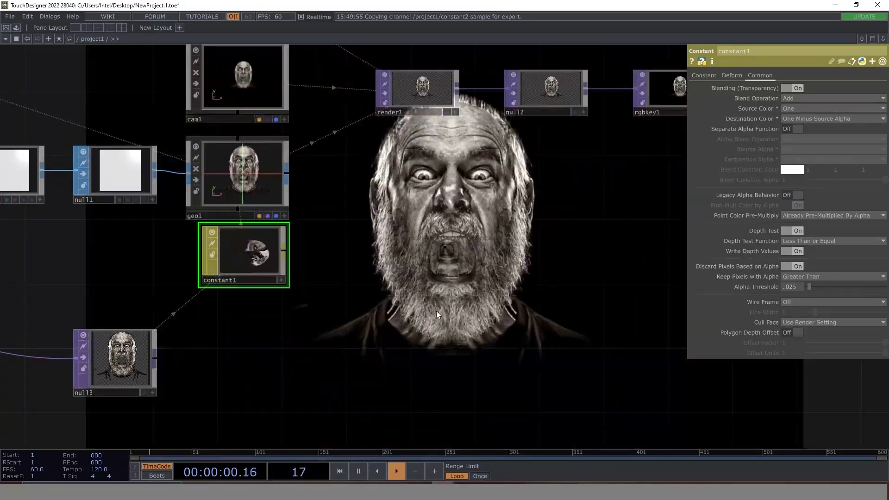
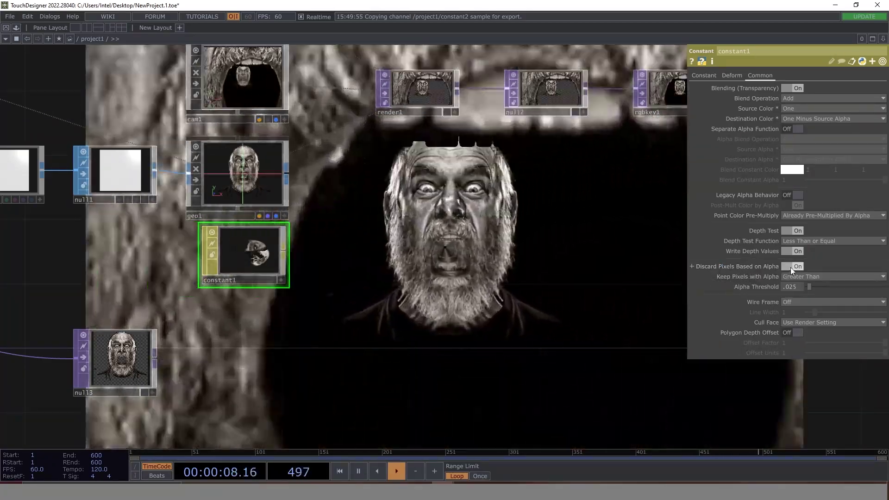
click(791, 268)
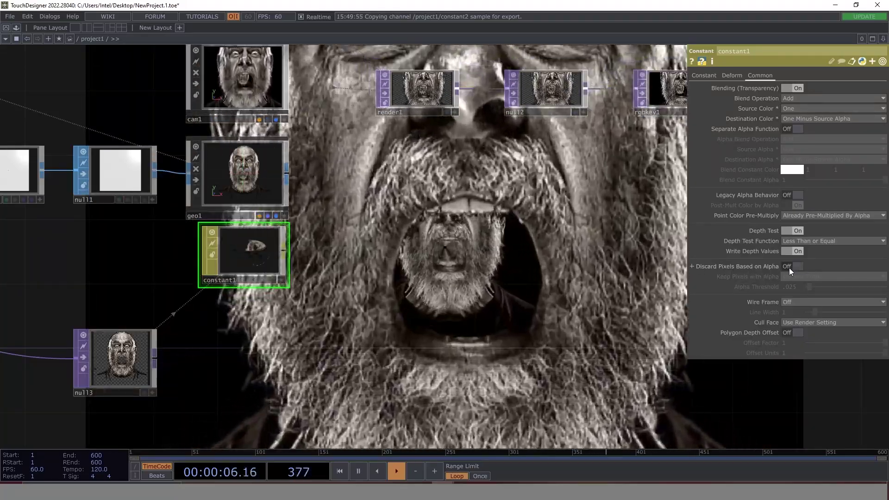
click(789, 268)
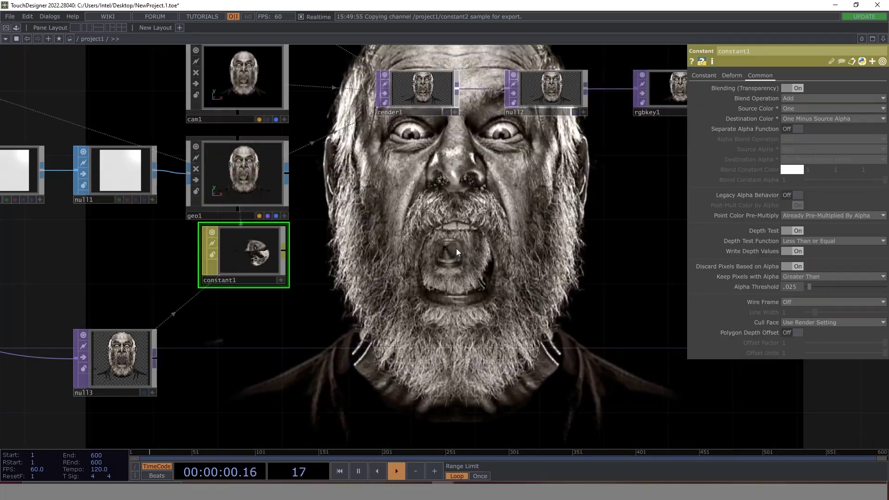
Step: Add a Noise CHOP below pattern1 in the network
scroll(452, 250, down, 3)
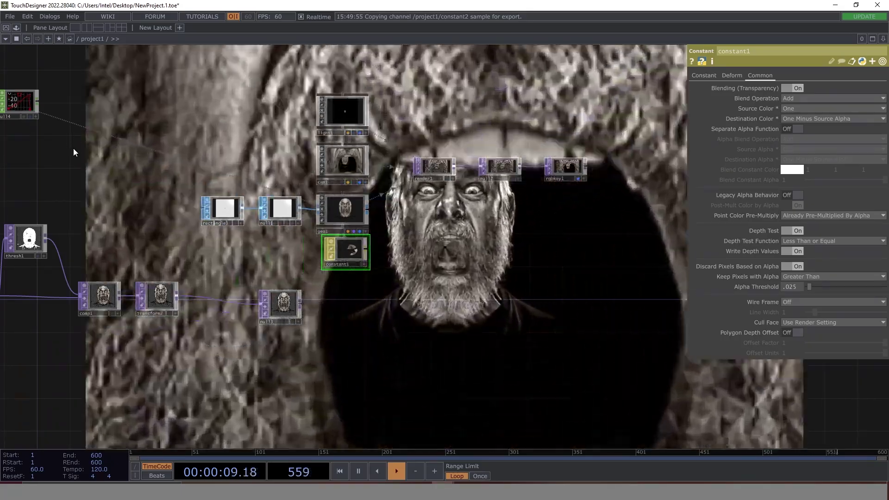
drag(98, 169, 363, 297)
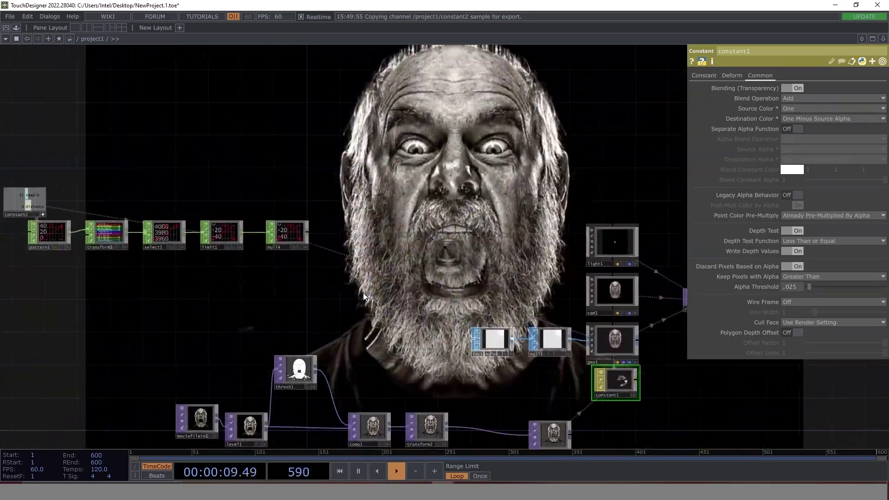
scroll(375, 260, down, 3)
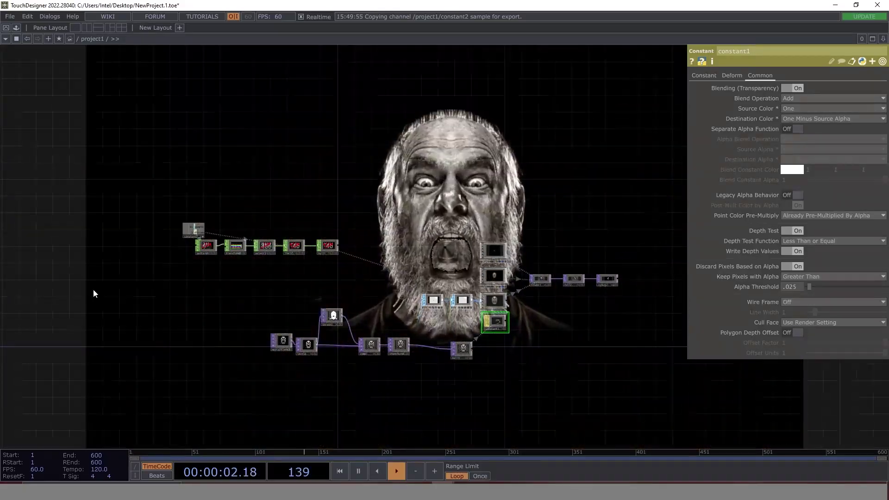
scroll(231, 274, up, 5)
drag(212, 264, 352, 286)
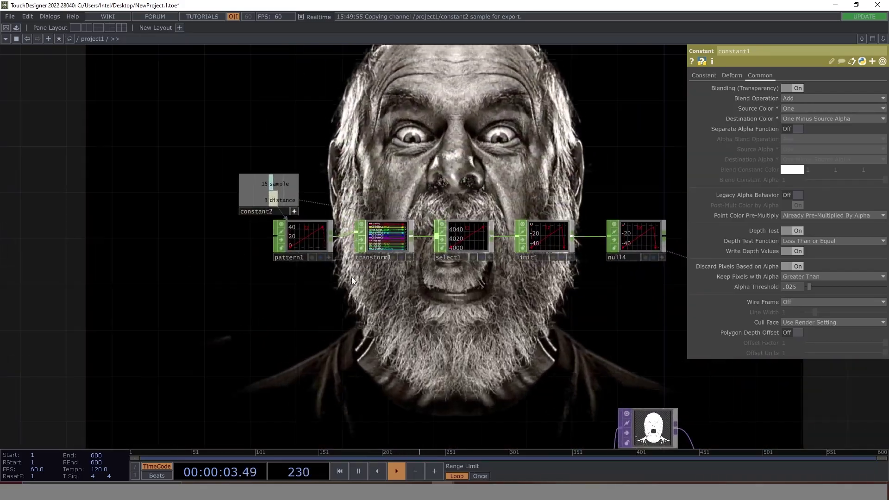
key(Tab)
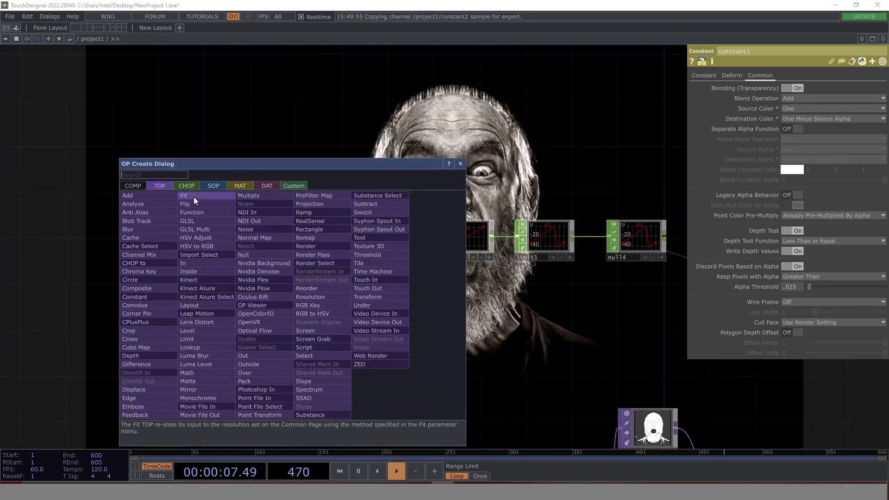
click(198, 188)
text(noi)
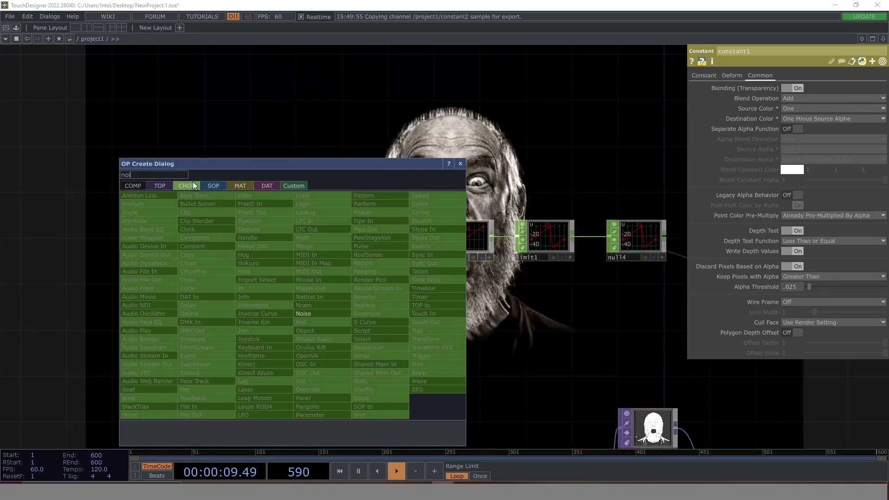
click(321, 314)
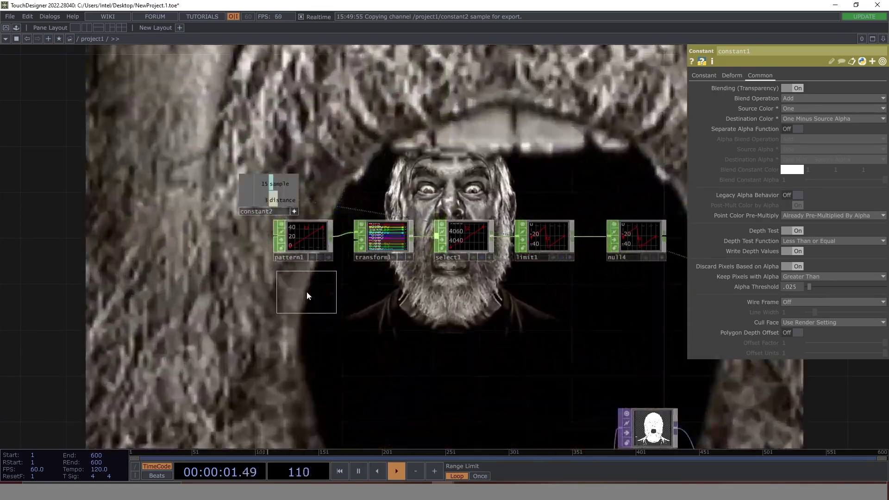
click(306, 291)
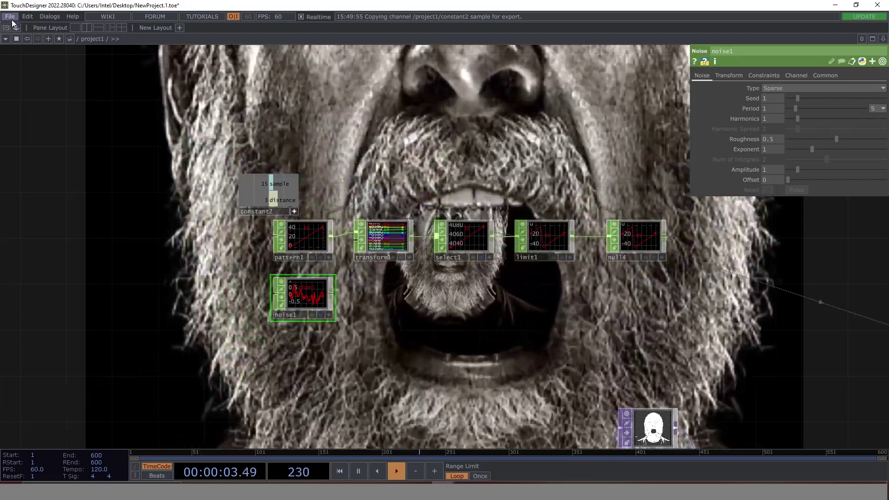
Step: Save the project as Tutorial 101 in the Files folder
click(10, 16)
click(29, 73)
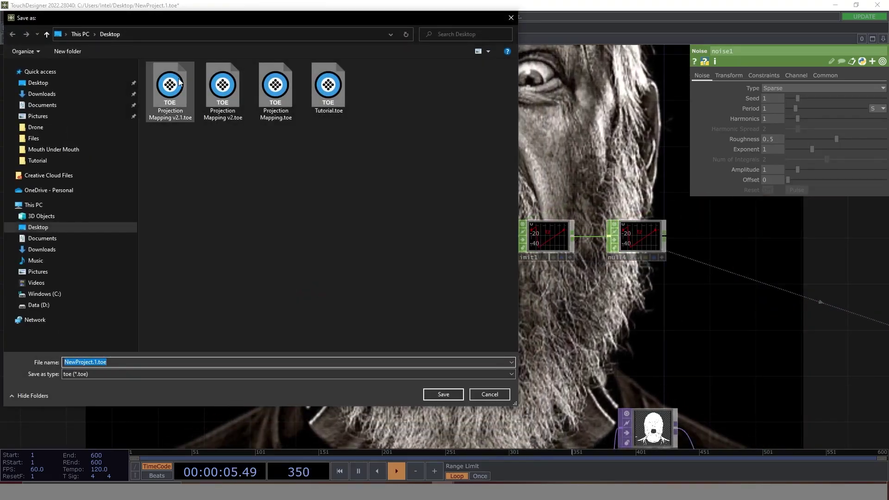
click(45, 137)
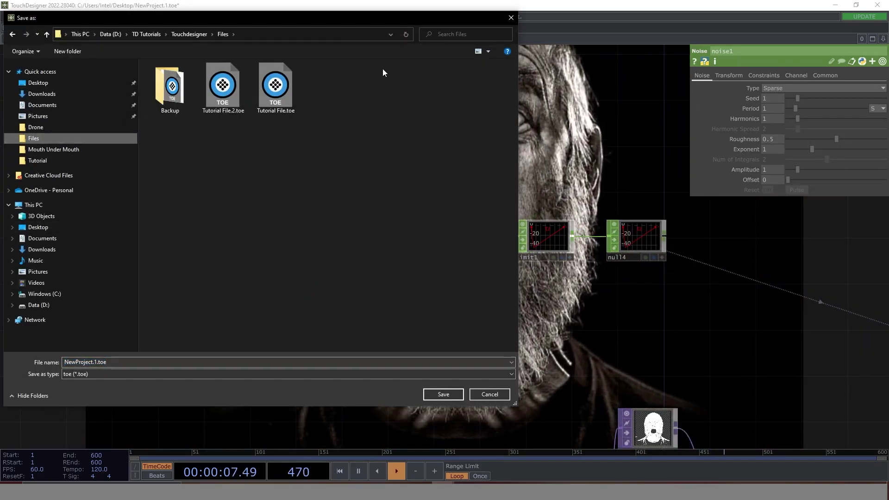
double_click(129, 358)
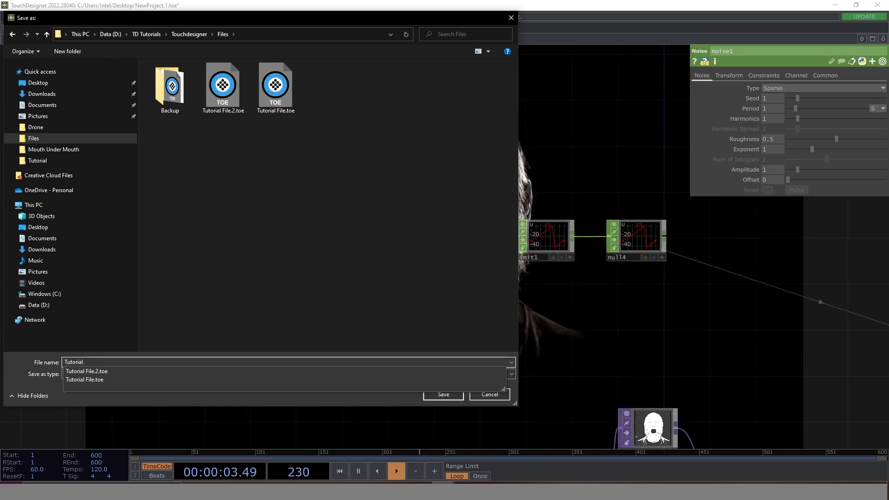
key(Return)
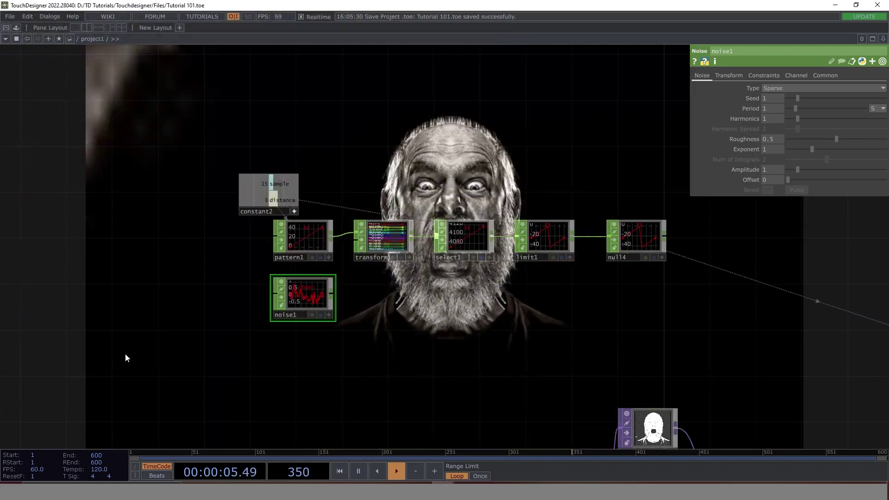
Step: Set noise1's End unit to Samples and reference constant2's sample channel as the End value
key(h)
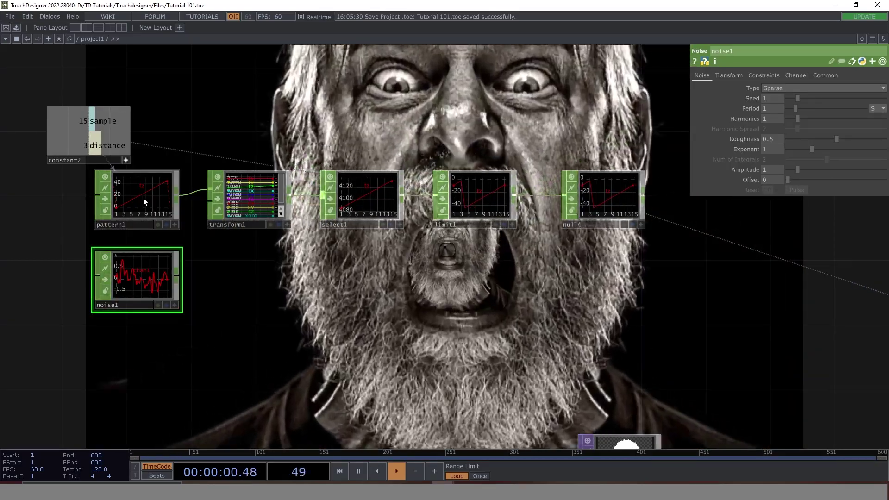
middle_click(144, 200)
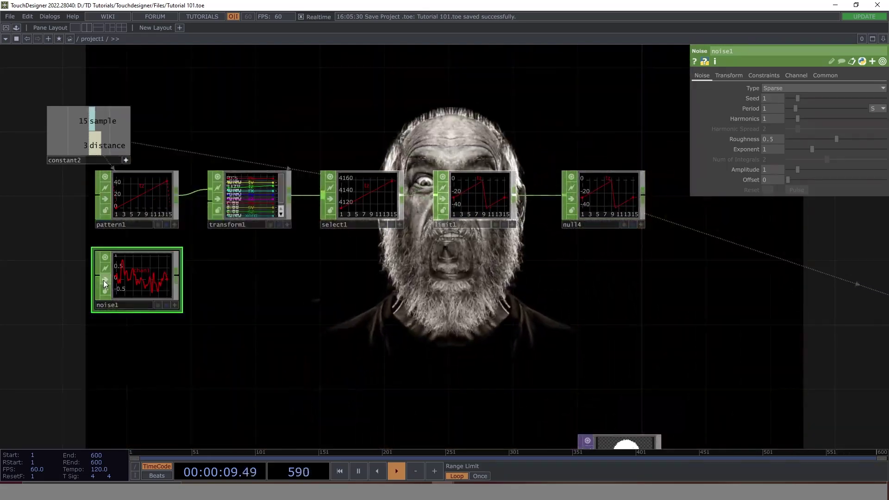
middle_click(135, 277)
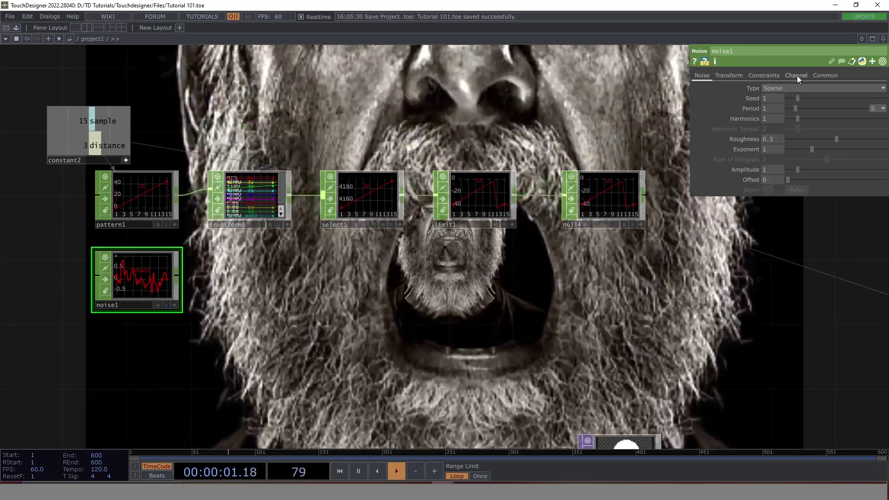
click(796, 76)
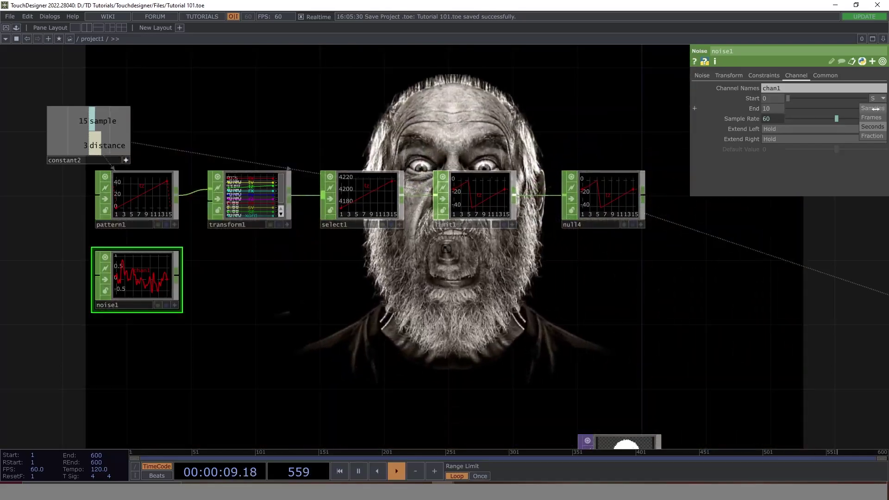
click(881, 109)
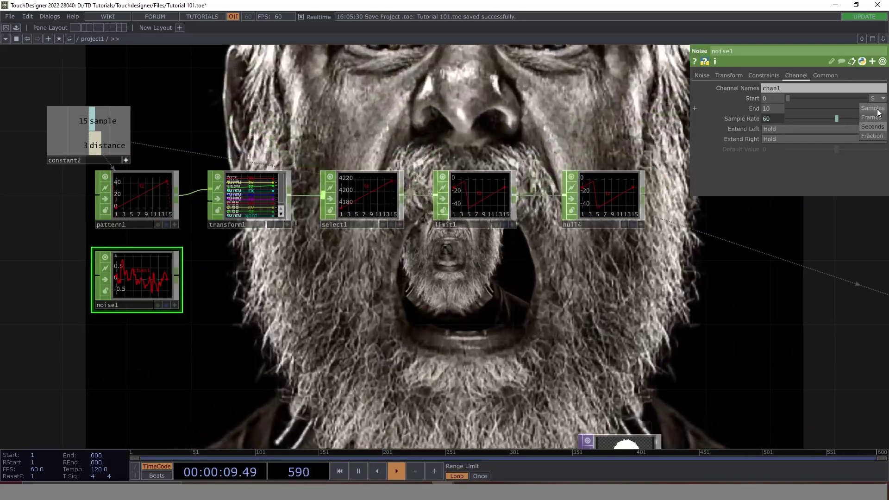
click(879, 119)
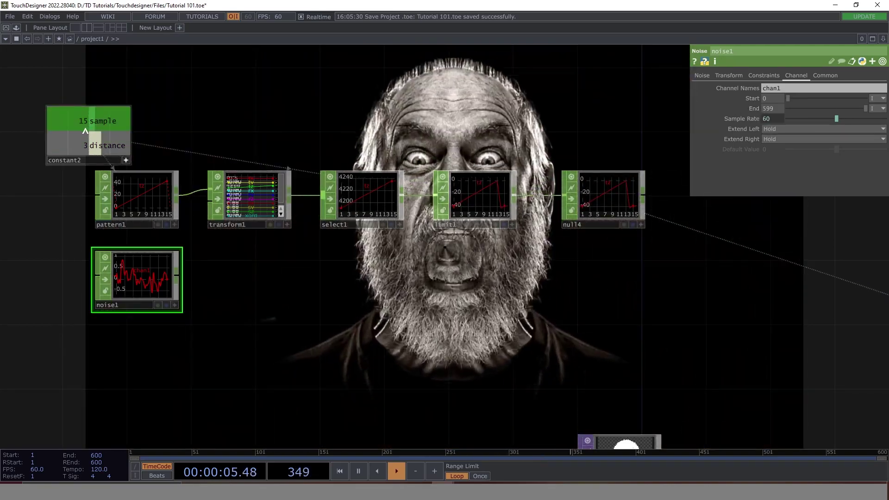
drag(85, 131, 782, 107)
click(774, 132)
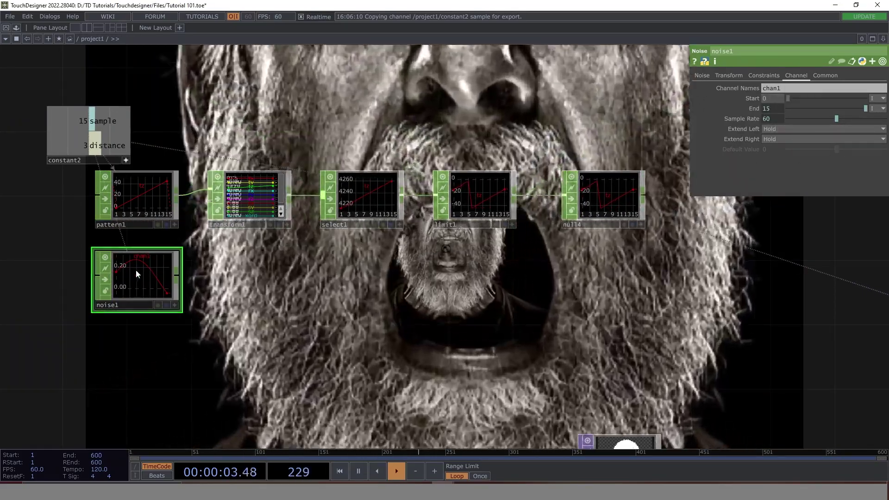
Step: Change noise1's End expression to op('constant2')['sample'] - 1
middle_drag(136, 269, 208, 280)
middle_drag(107, 183, 200, 211)
middle_drag(96, 220, 141, 279)
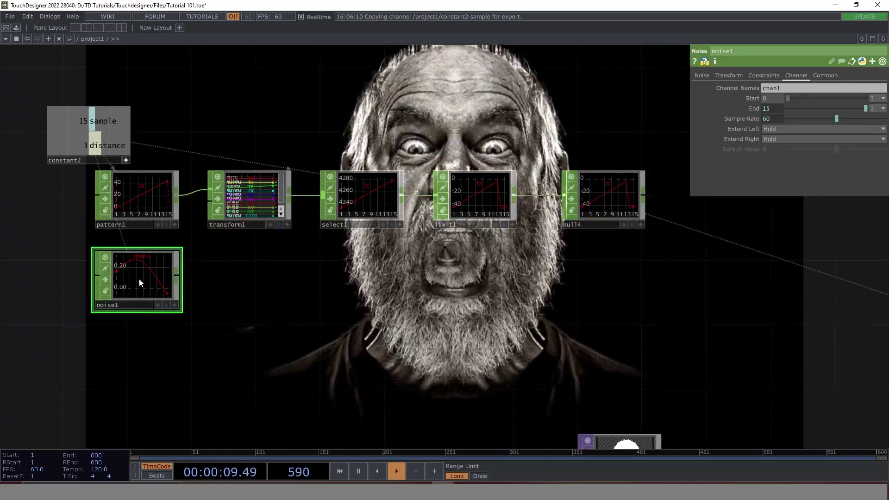
click(754, 108)
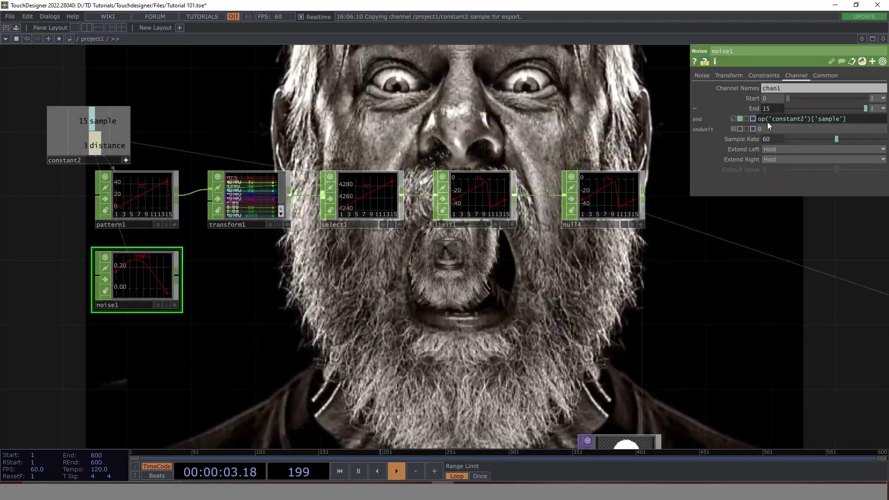
click(772, 120)
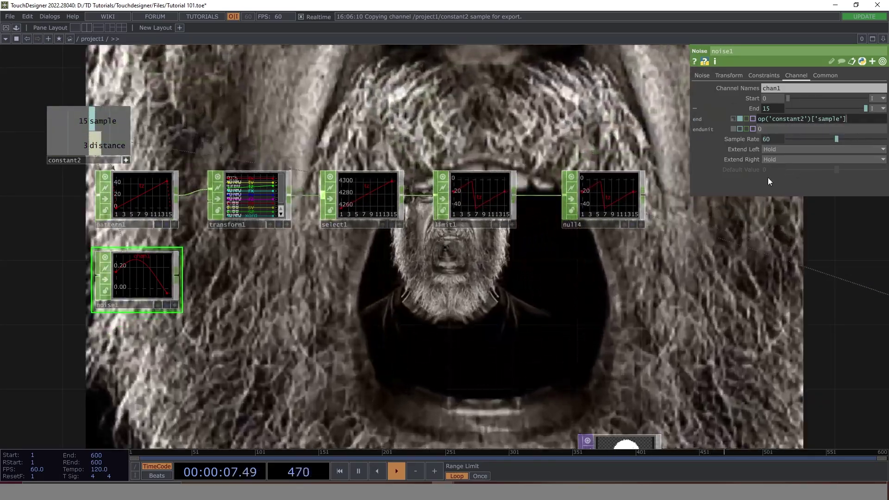
text(- 1)
key(Return)
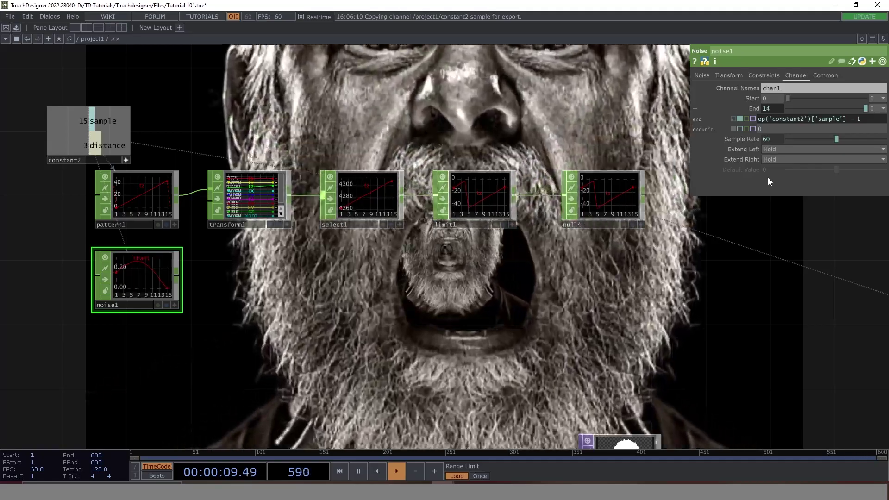
Step: Name noise1's channel rz and set its noise Period to 0.23
middle_click(147, 188)
middle_drag(202, 209, 410, 299)
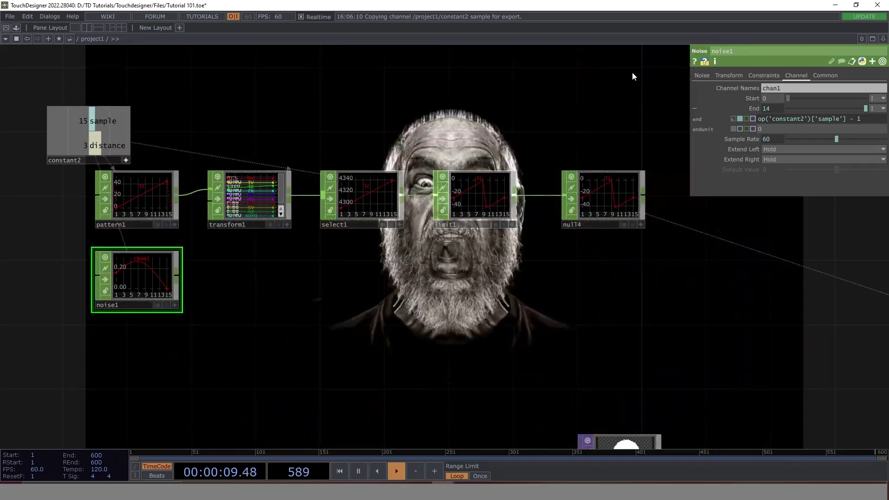
click(703, 76)
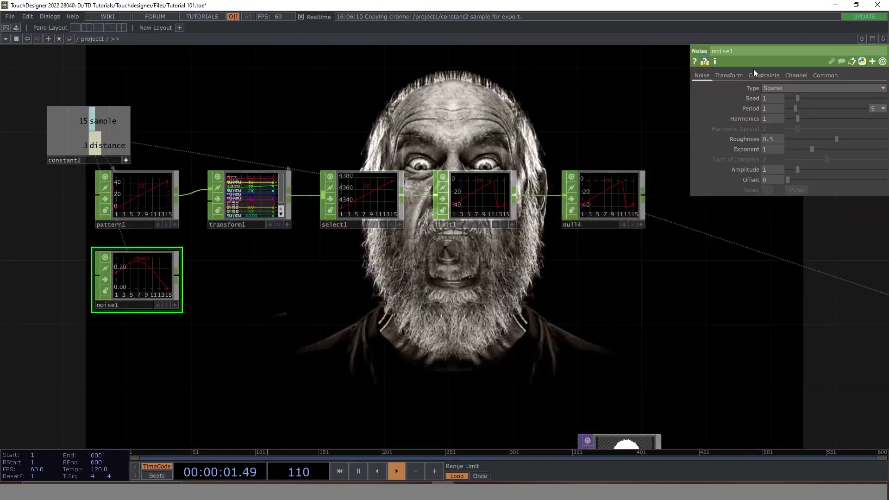
click(800, 74)
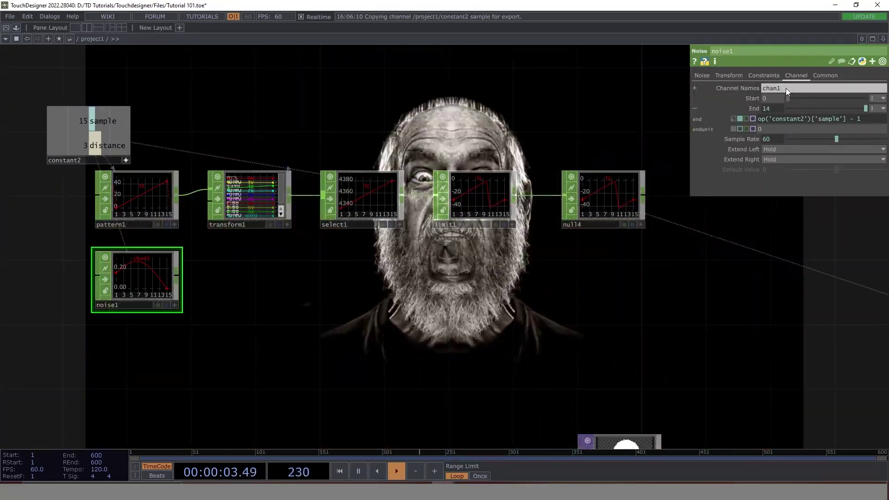
click(785, 88)
text(rz)
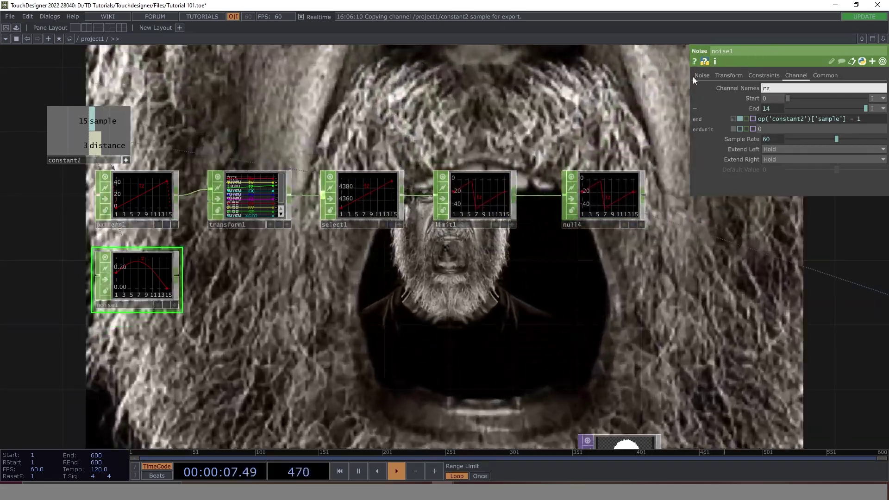
click(702, 76)
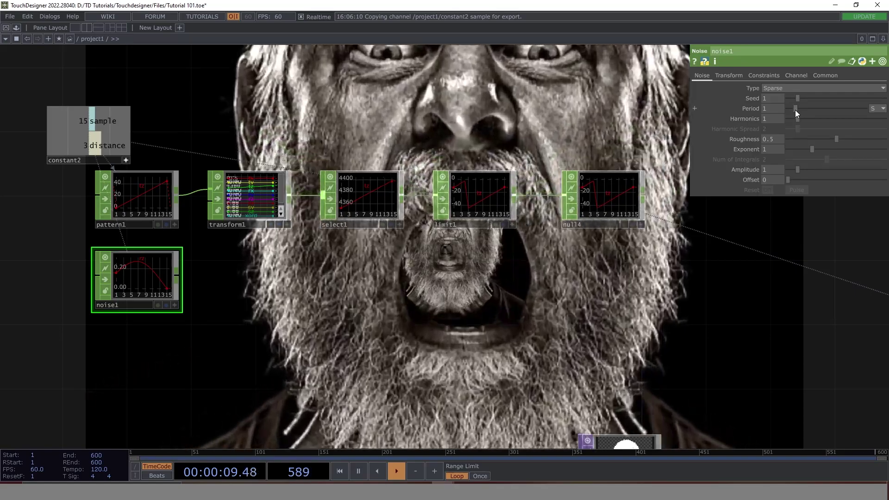
drag(796, 110, 790, 110)
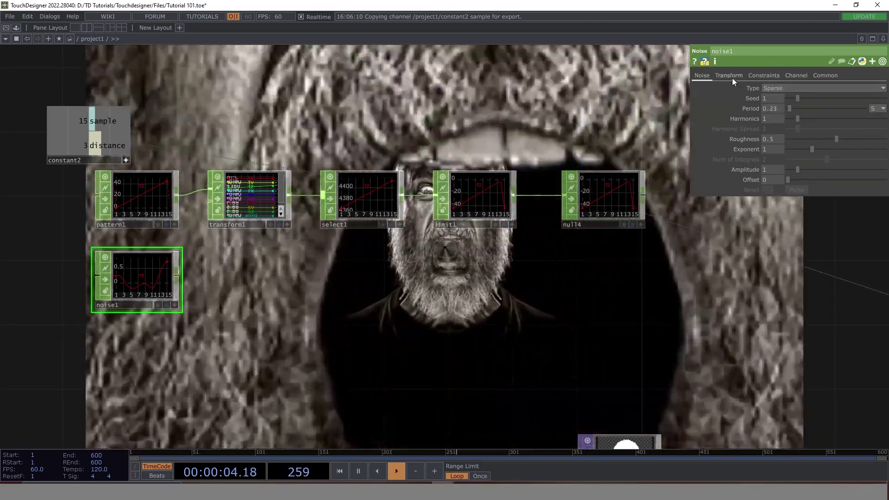
Step: Animate noise1 by setting its Translate Z to the expression absTime.seconds * 1
click(730, 76)
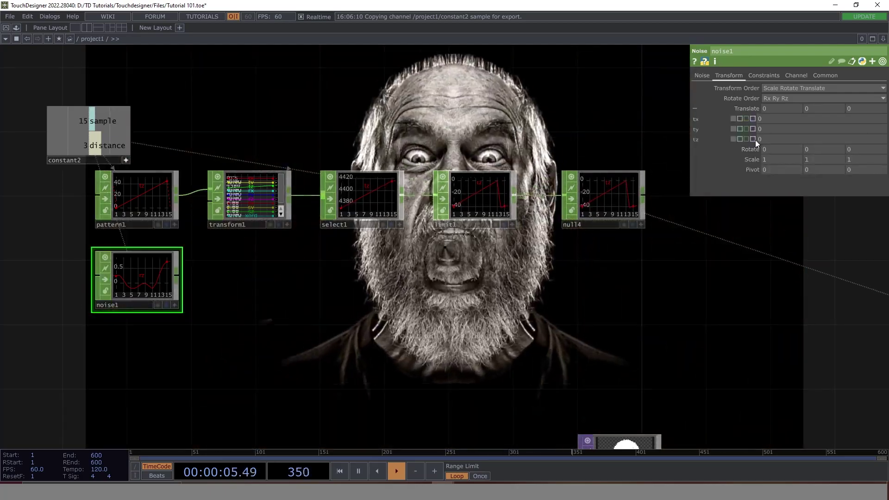
click(753, 139)
text(absTime/.seconds * .5)
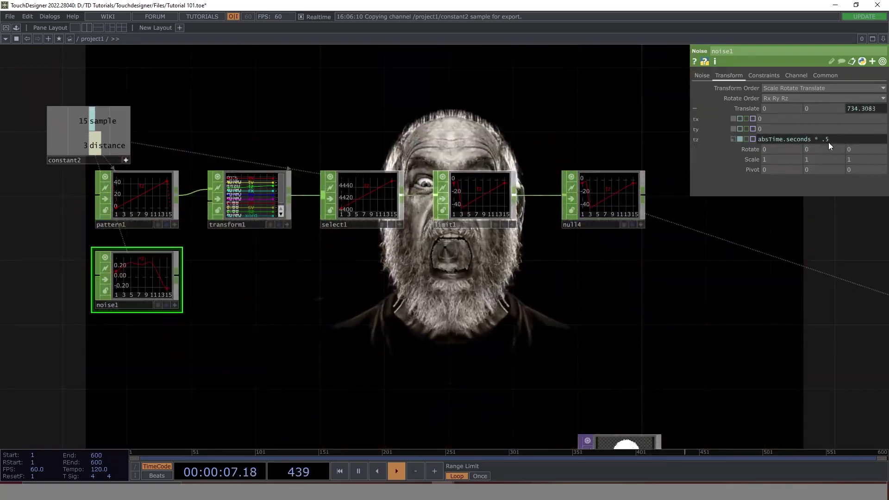
double_click(827, 139)
text(1)
key(Return)
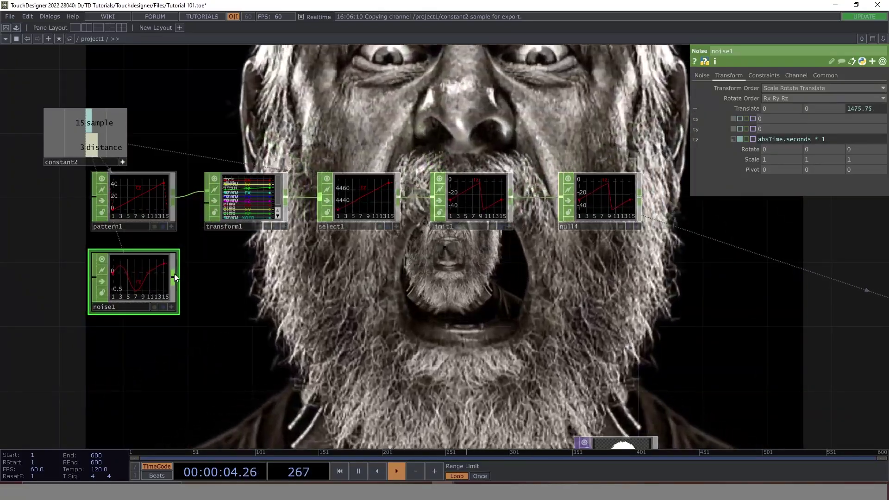
Step: Add a Math CHOP connected to noise1's output, placed beneath the limit1 chain
scroll(126, 282, up, 5)
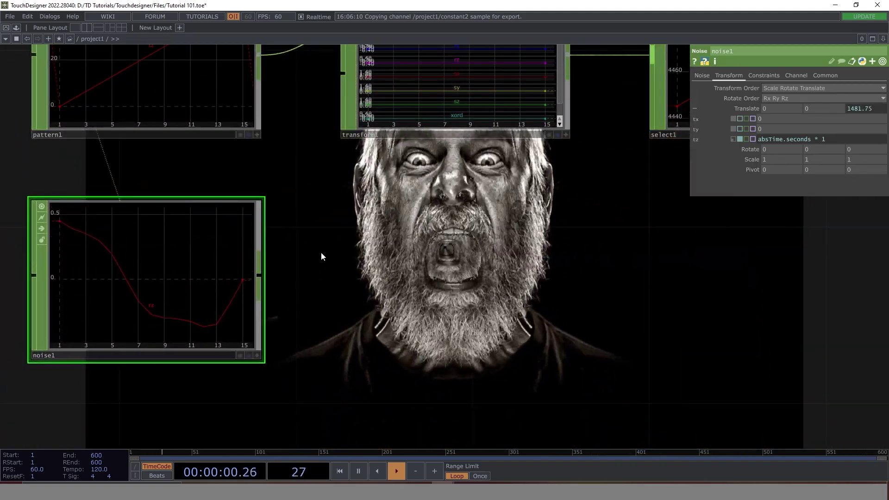
scroll(321, 253, down, 4)
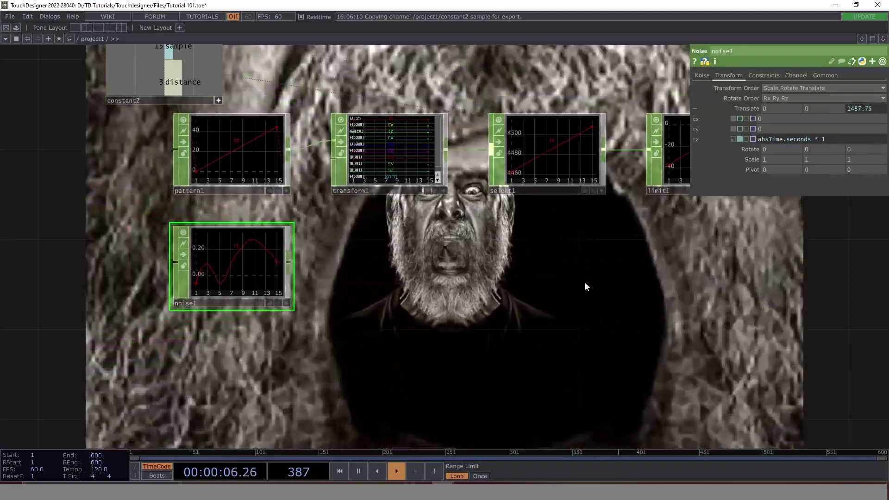
drag(309, 231, 177, 232)
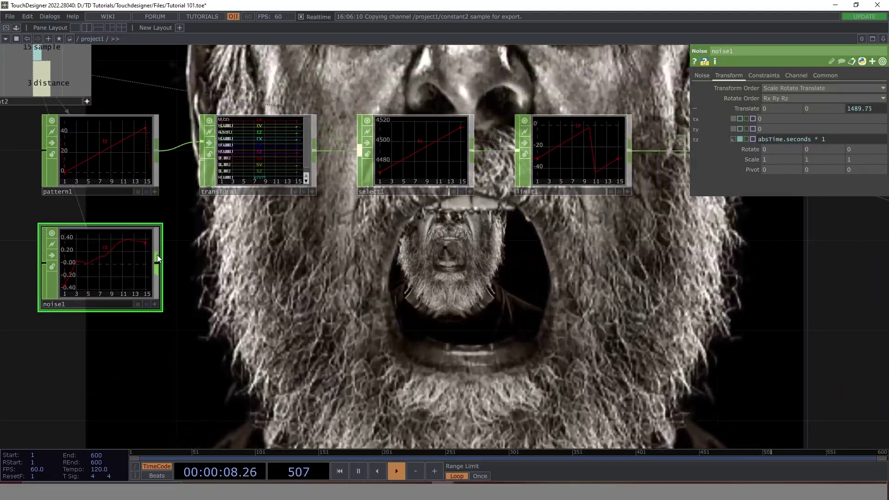
right_click(157, 254)
text(ma)
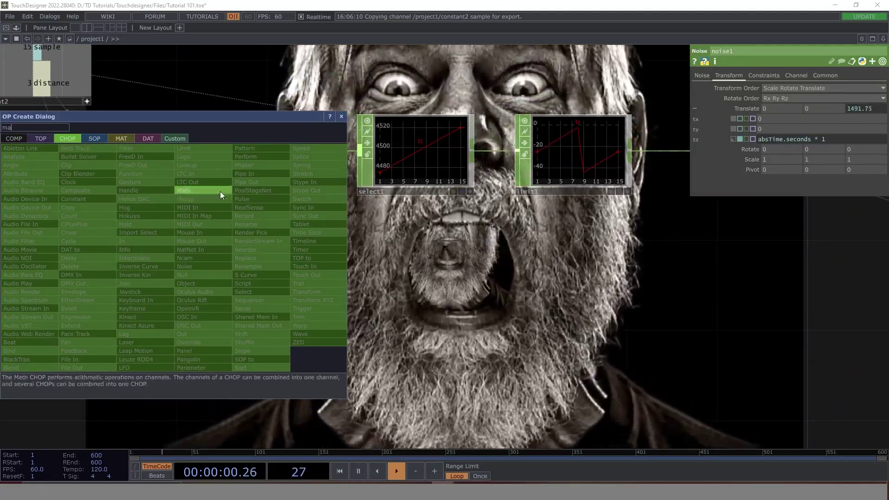
click(220, 191)
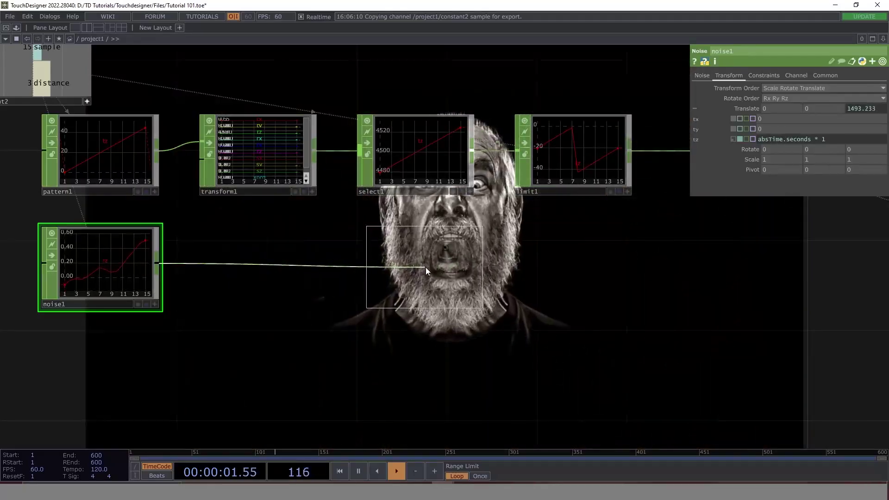
click(438, 268)
drag(484, 282, 381, 263)
right_click(384, 260)
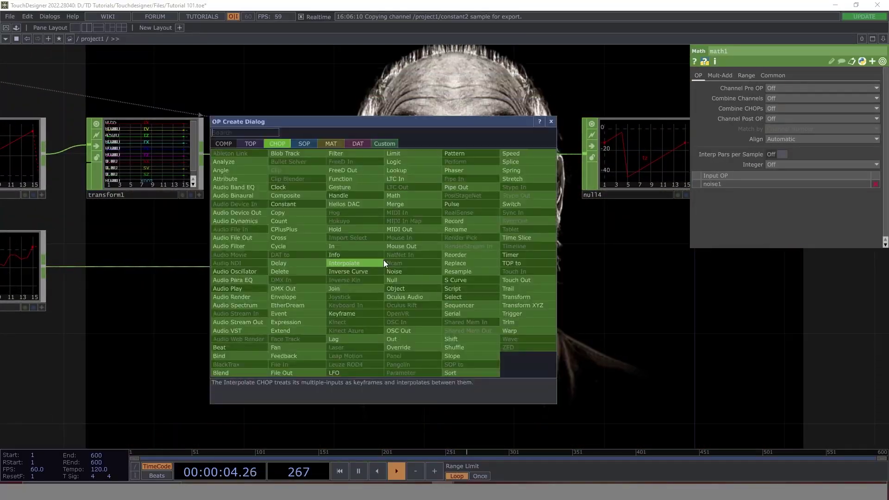
click(405, 280)
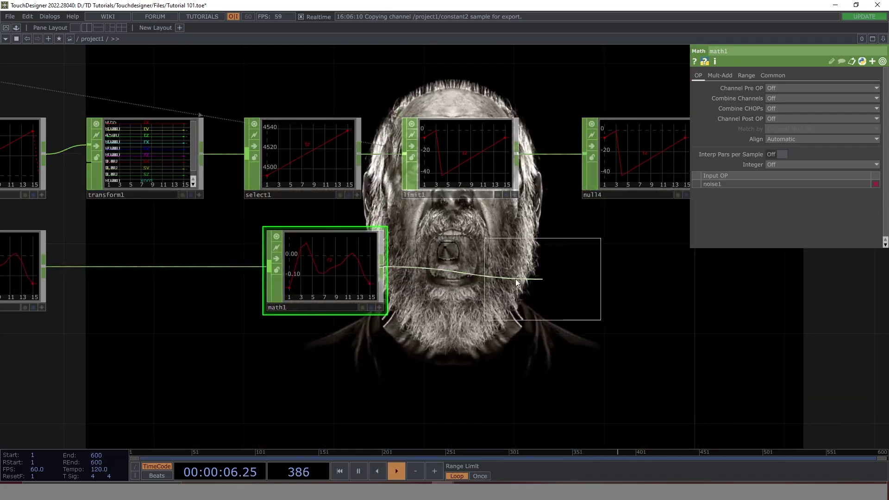
click(444, 273)
key(h)
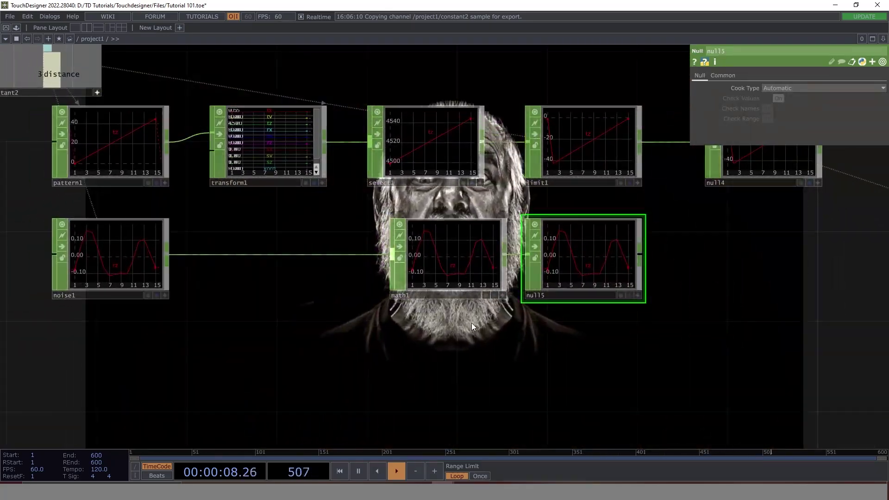
click(111, 255)
drag(440, 274, 310, 276)
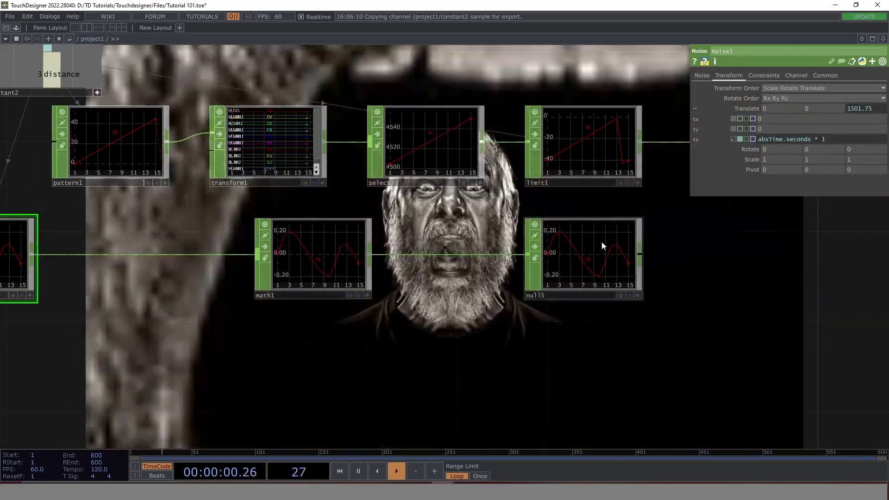
click(599, 248)
key(Delete)
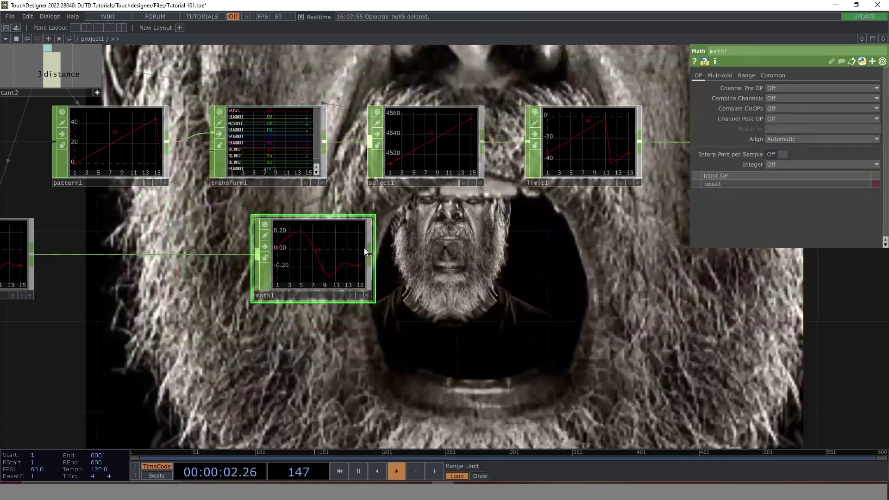
Step: Add a Merge CHOP connected to math1's output, beneath null4
click(370, 248)
text(mer)
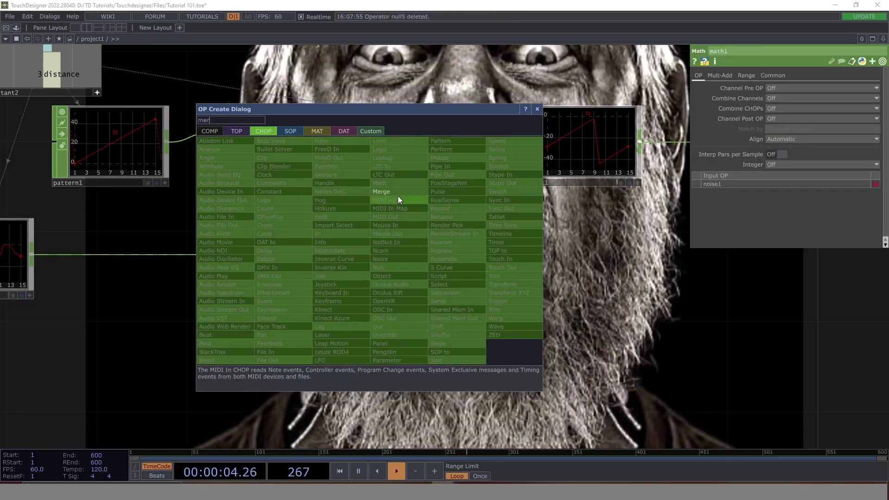
key(Return)
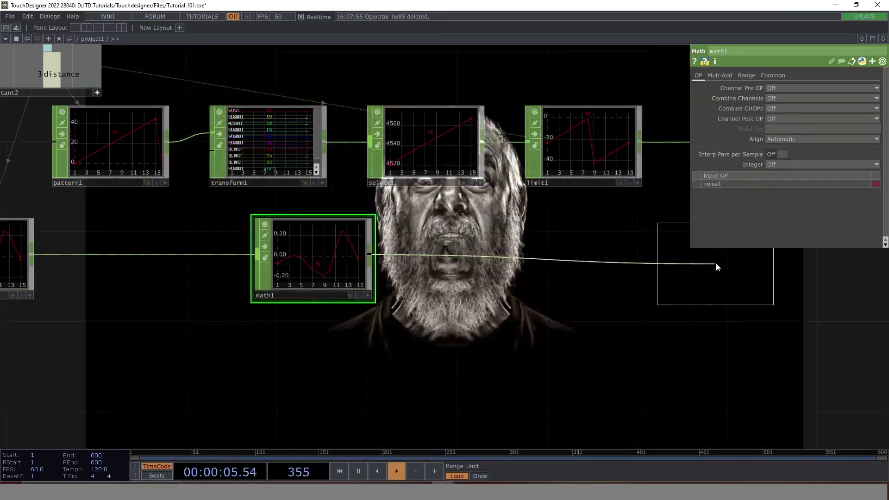
click(716, 262)
drag(523, 195, 418, 231)
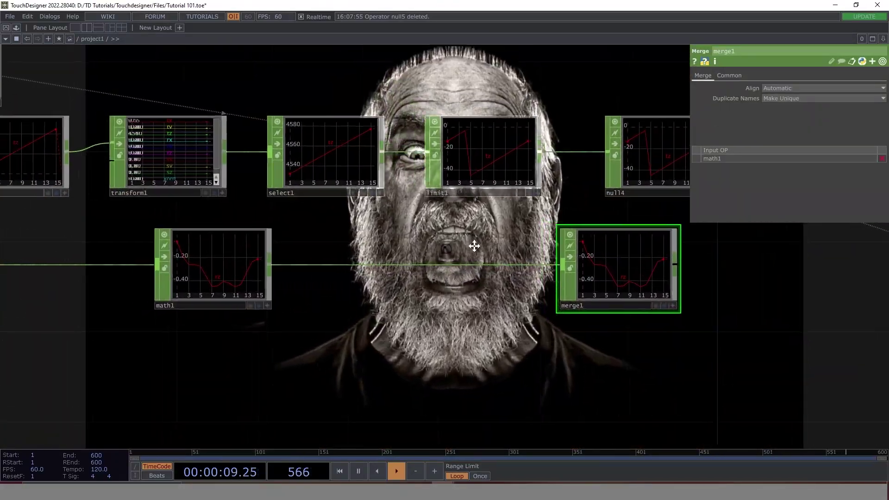
Step: Connect limit1's output into merge1 as well and feed merge1's output into null4
scroll(470, 244, down, 5)
right_drag(224, 112, 549, 228)
drag(264, 204, 112, 204)
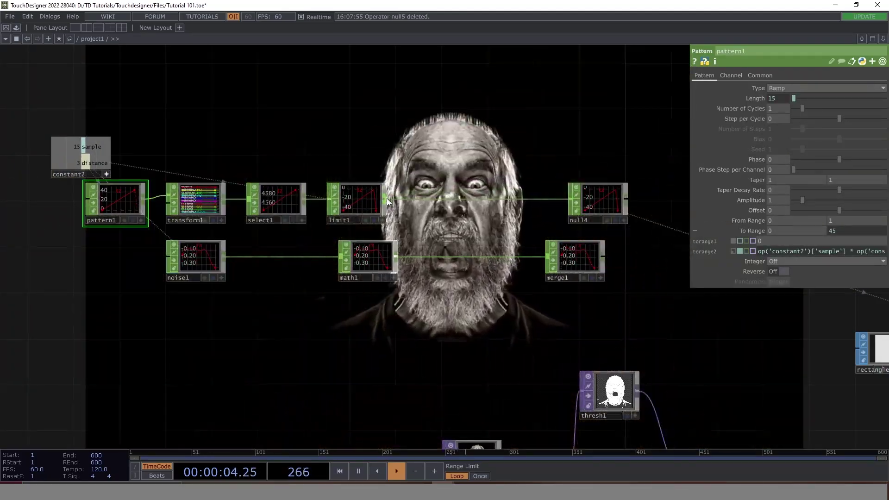
click(387, 199)
click(548, 255)
drag(575, 254, 490, 255)
click(523, 256)
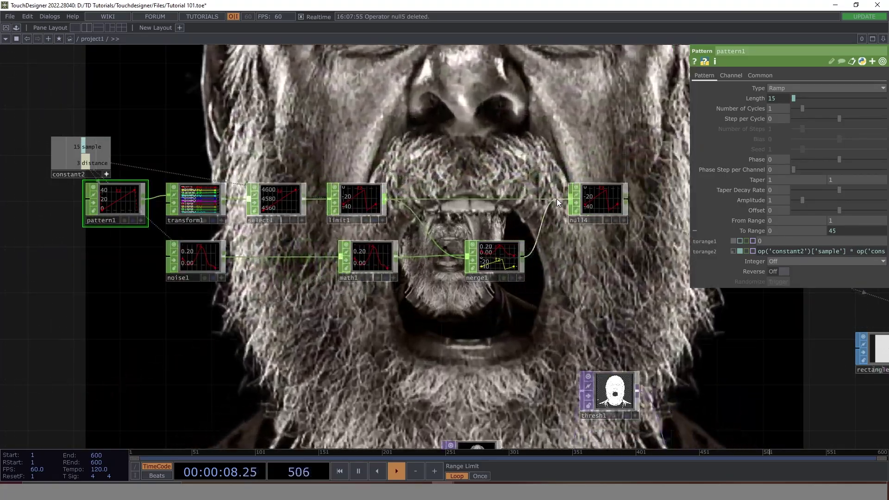
click(570, 199)
Step: Set geo1's instance Rotate OP to null4 and assign the rz channel to Rotate Z
drag(595, 252, 213, 173)
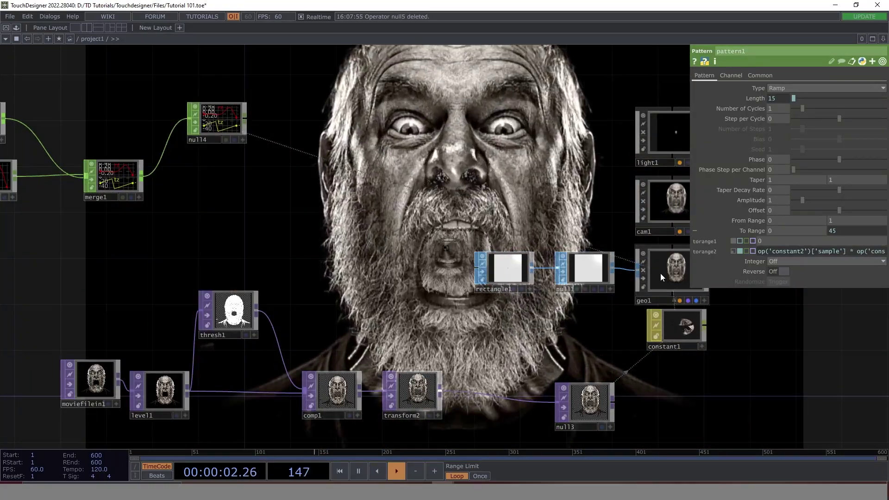
click(660, 274)
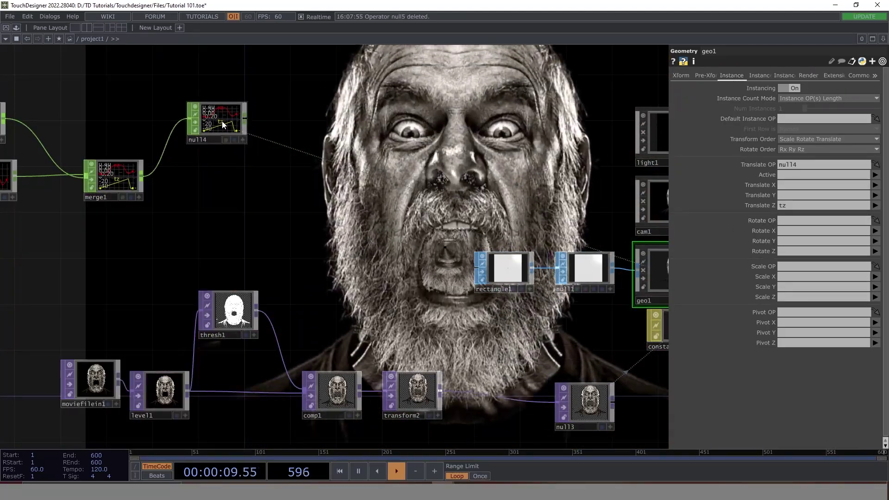
drag(216, 121, 862, 219)
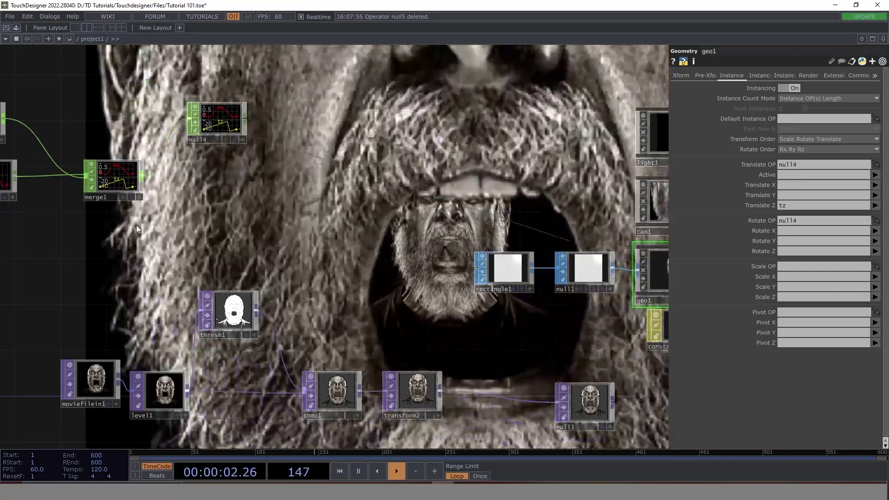
drag(133, 229, 287, 232)
scroll(284, 200, up, 5)
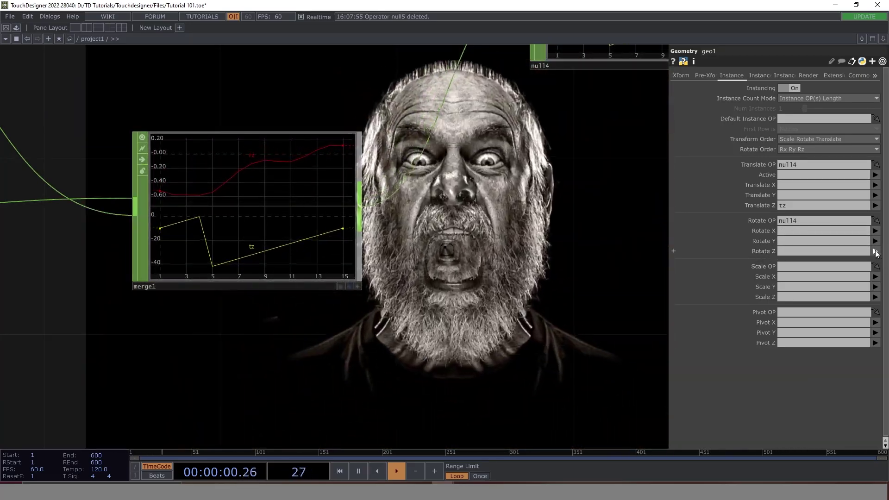
click(876, 252)
click(814, 252)
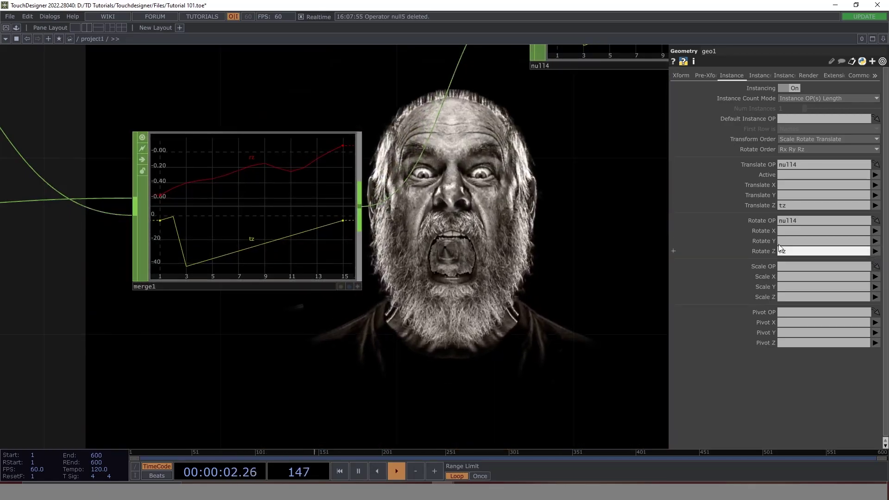
Step: Align math1 directly beneath limit1 and show its parameters
scroll(555, 285, down, 3)
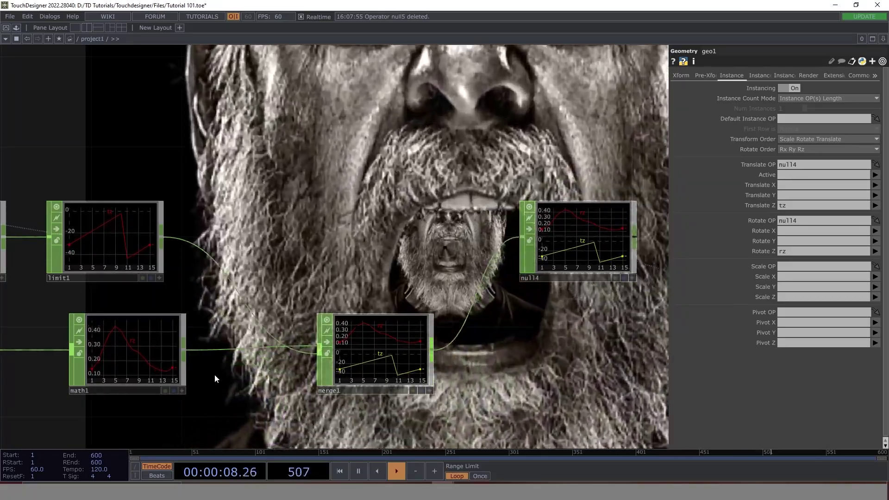
drag(257, 371, 515, 339)
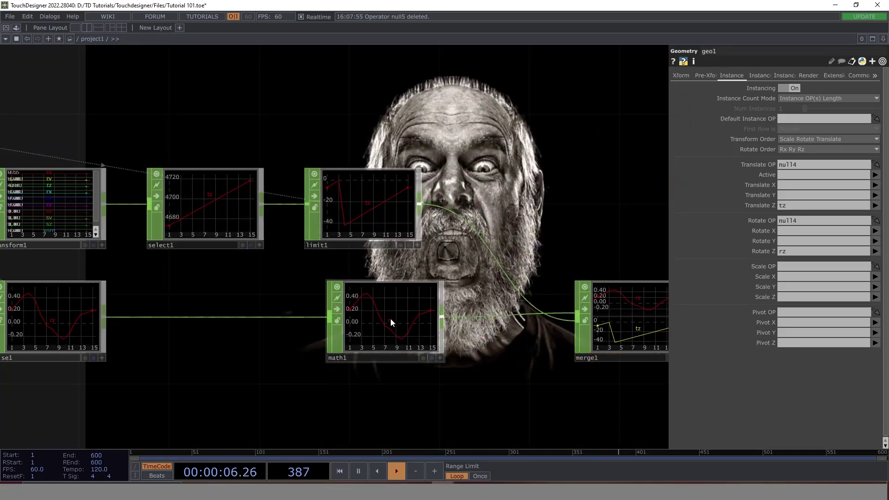
drag(391, 318, 374, 318)
key(p)
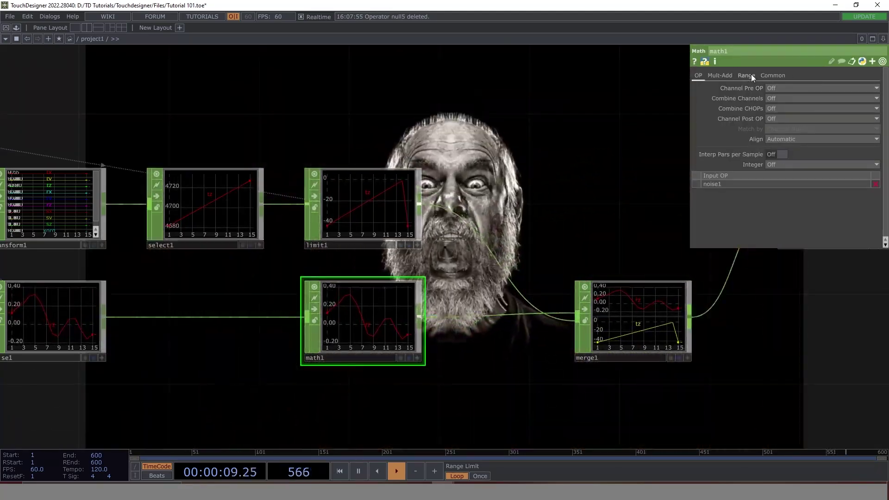
Step: Set math1's From Range to -0.5 and 0.5
click(751, 75)
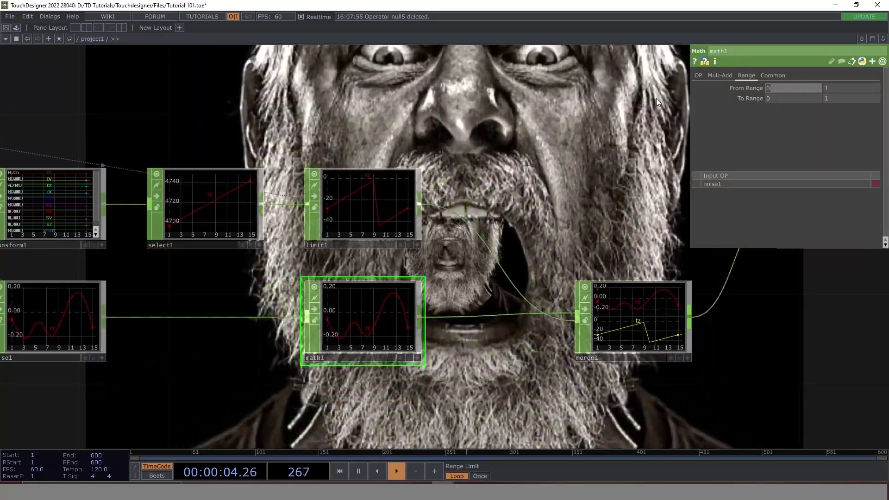
text(-.5)
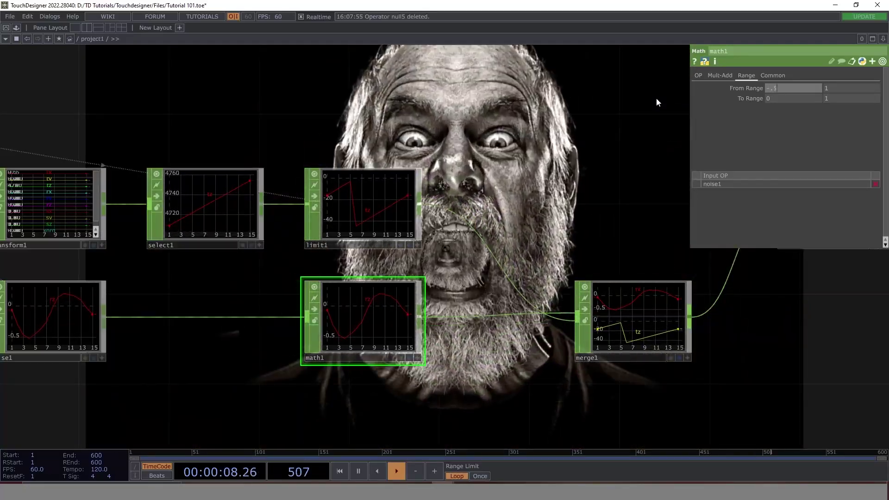
key(Caps_Lock)
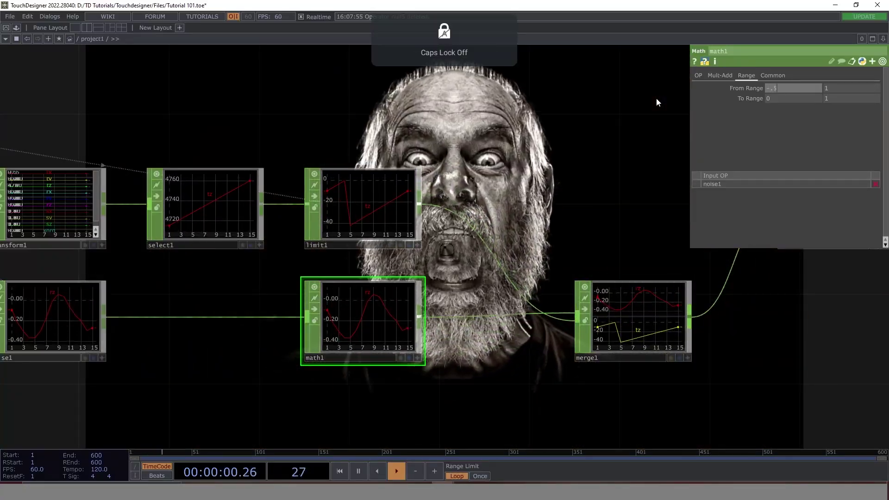
click(845, 91)
text(.5)
key(Return)
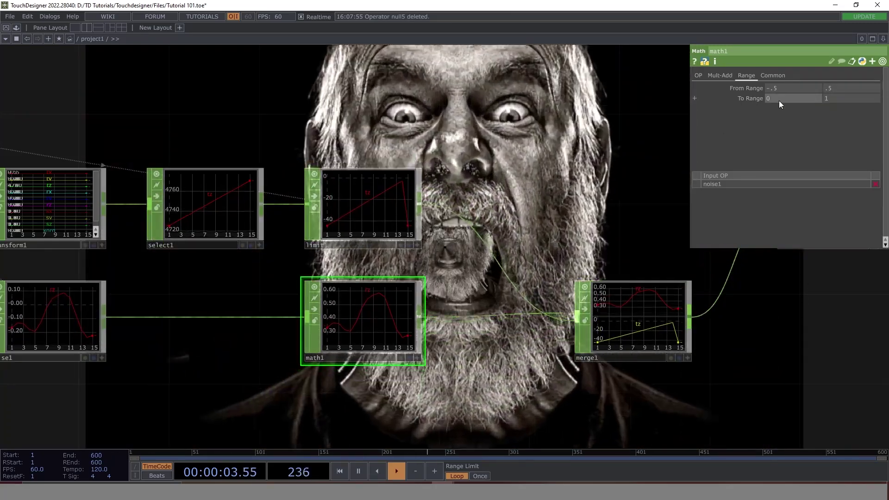
Step: Set math1's To Range to -90 and 90 so the noise drives rotation in degrees
click(779, 101)
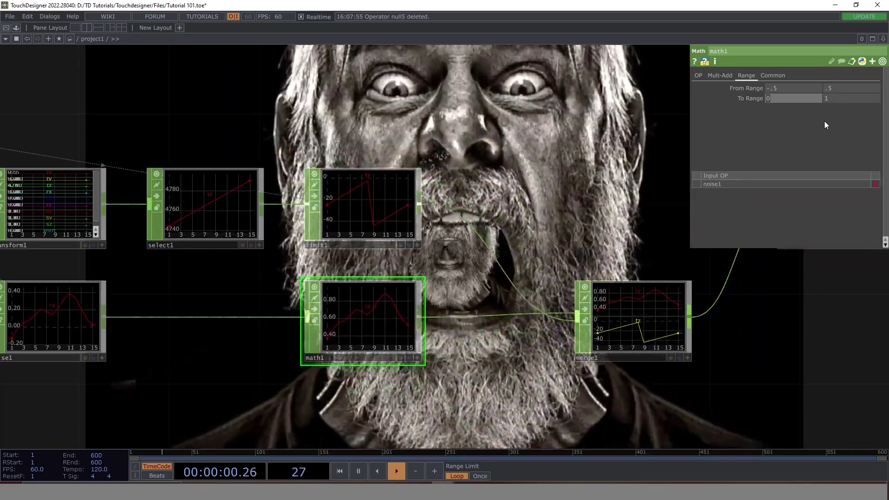
text(-)
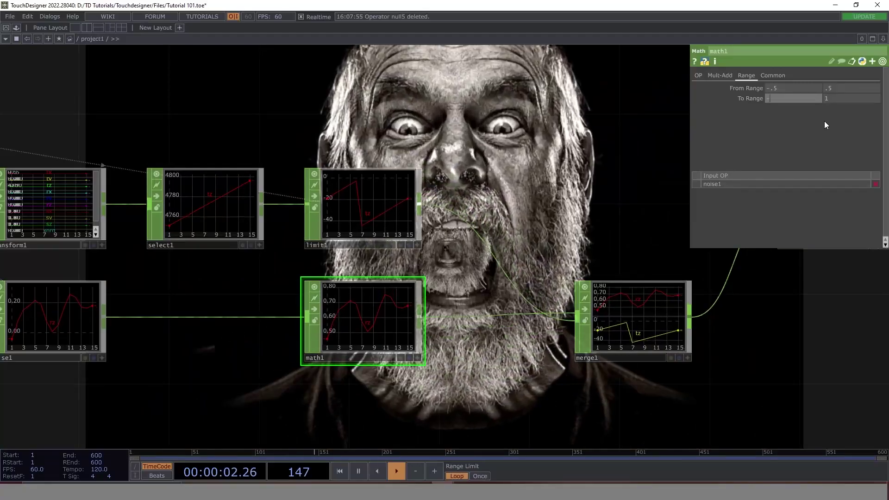
text(90)
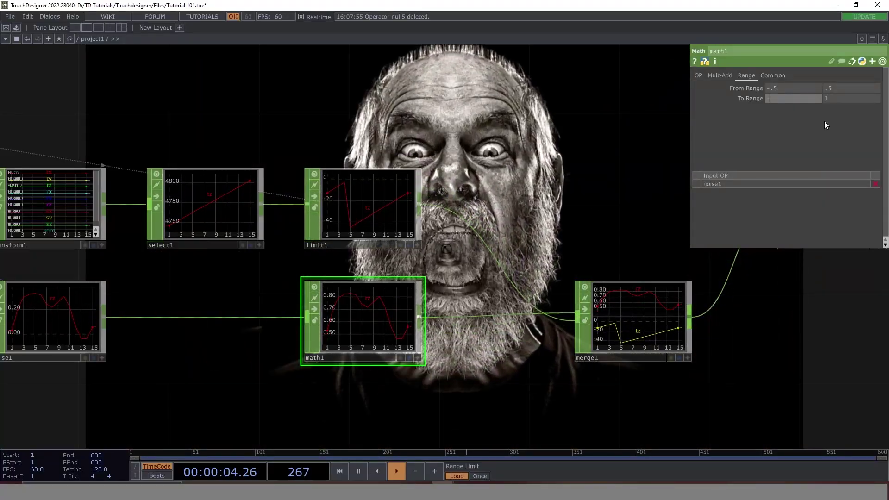
key(BackSpace)
text(90)
key(Return)
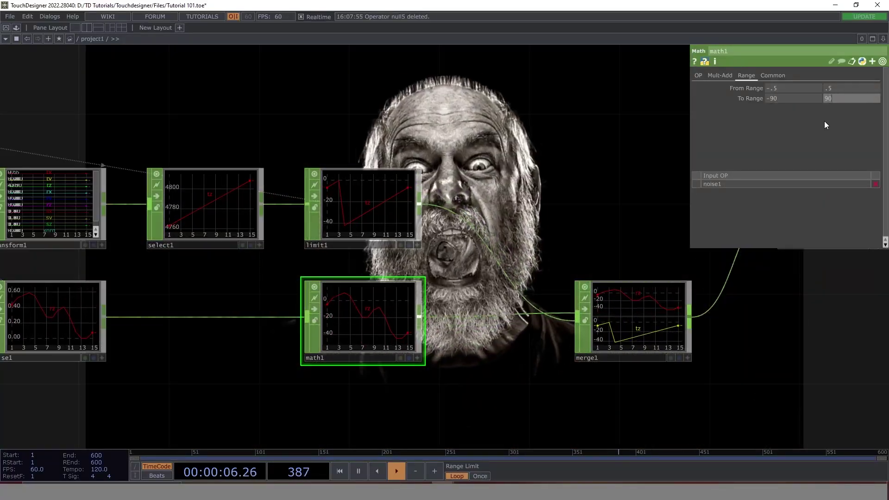
Step: Pause timeline playback while the whole CHOP chain and the overlapping faces are in view
scroll(551, 161, down, 5)
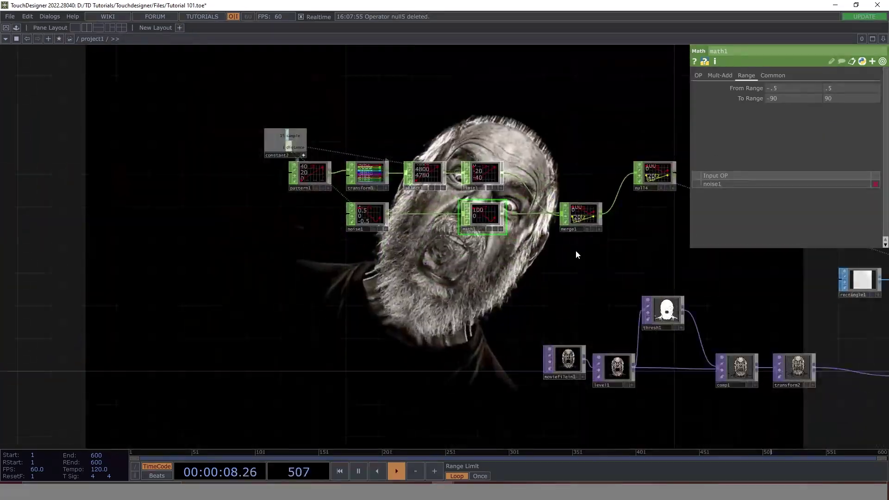
drag(572, 84, 447, 284)
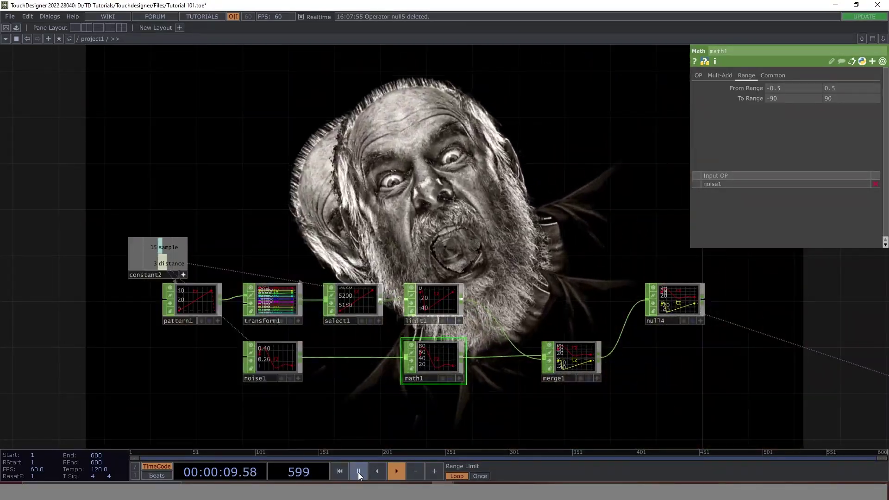
click(358, 472)
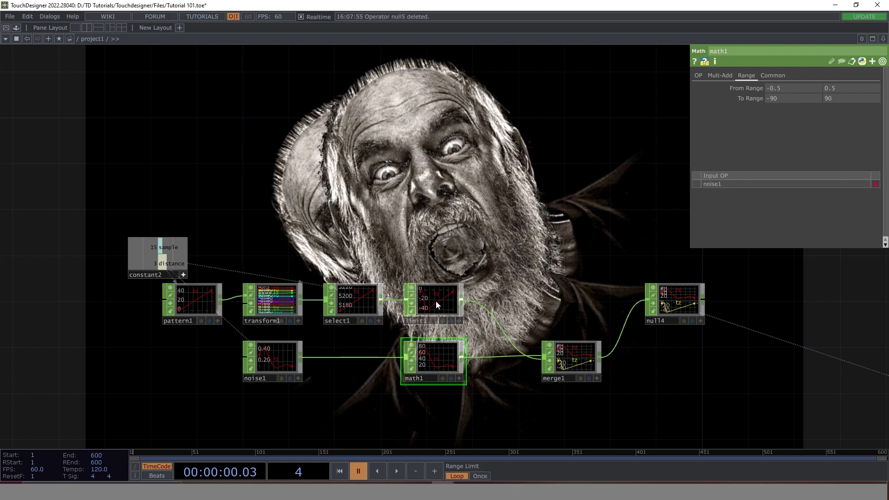
Step: Set limit1's Minimum to -1 and resume timeline playback
scroll(436, 304, up, 4)
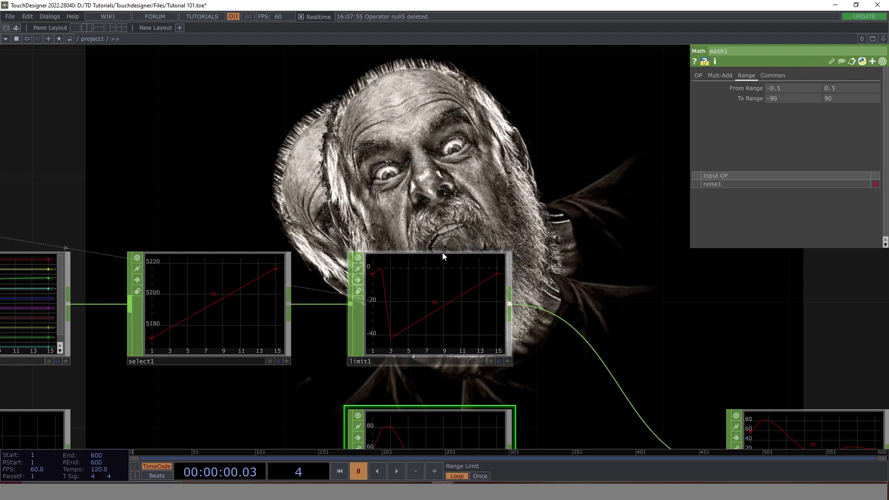
scroll(443, 252, down, 4)
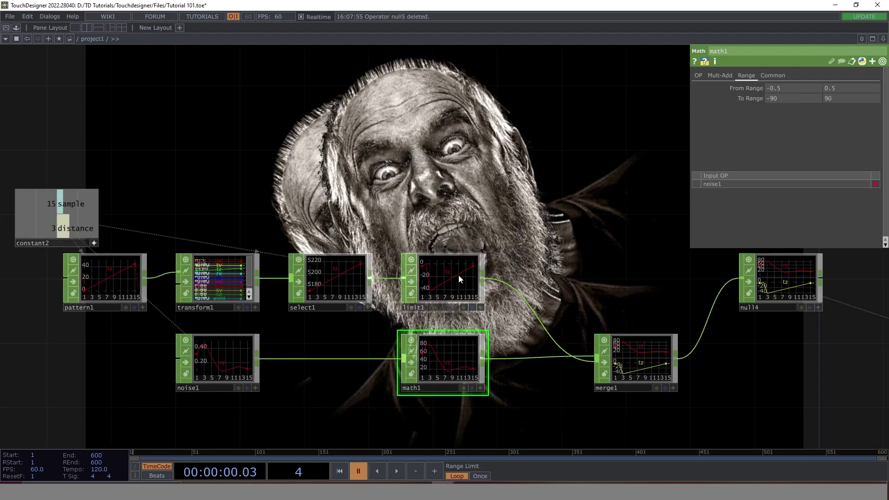
click(459, 277)
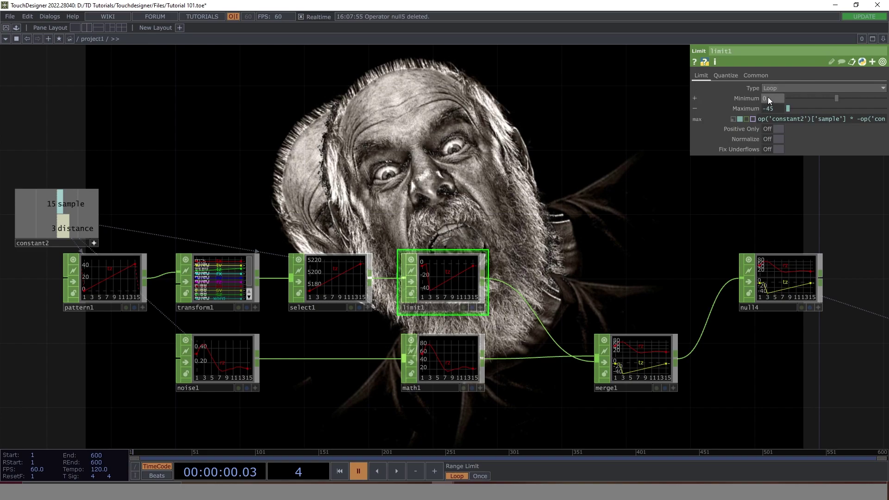
text(-1)
key(Return)
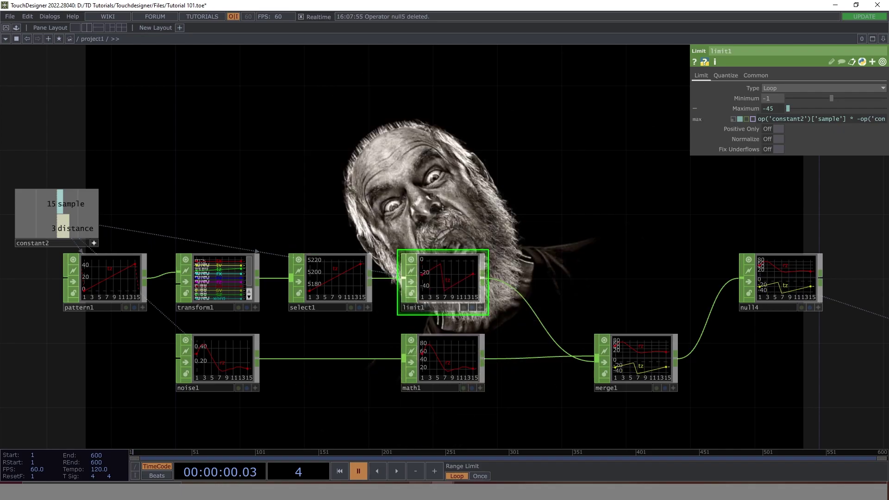
click(396, 471)
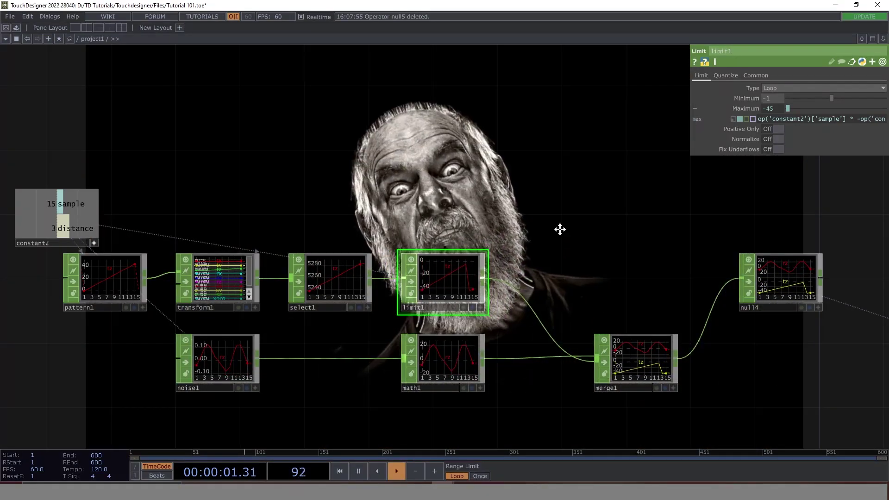
Step: Adjust the Period of noise1 to tune how the rotation varies between the instances
drag(565, 223, 536, 283)
drag(356, 291, 522, 196)
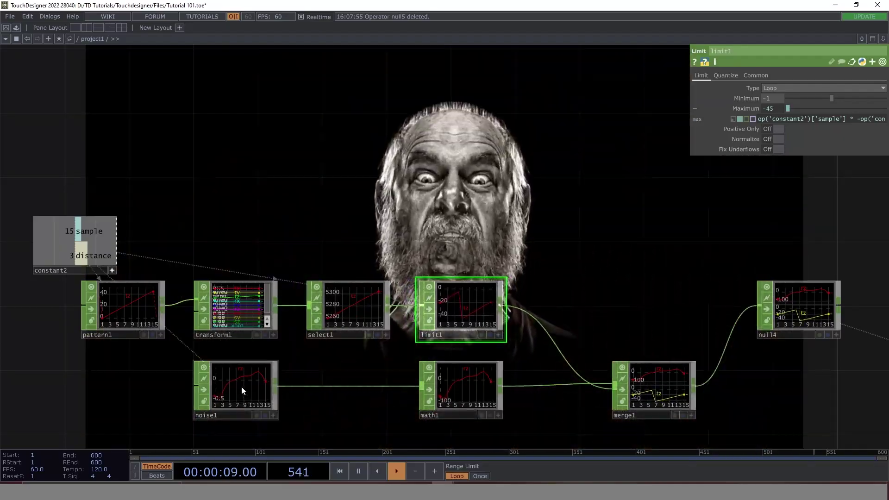
click(241, 386)
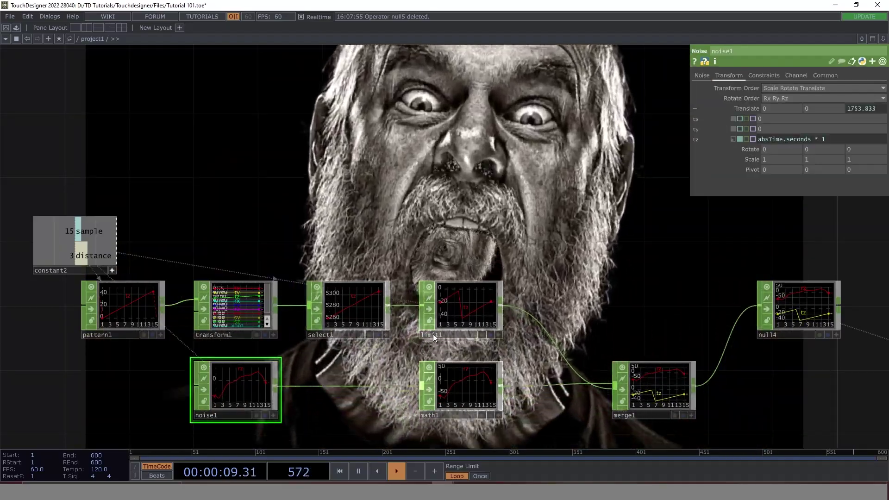
drag(638, 187, 627, 255)
click(703, 75)
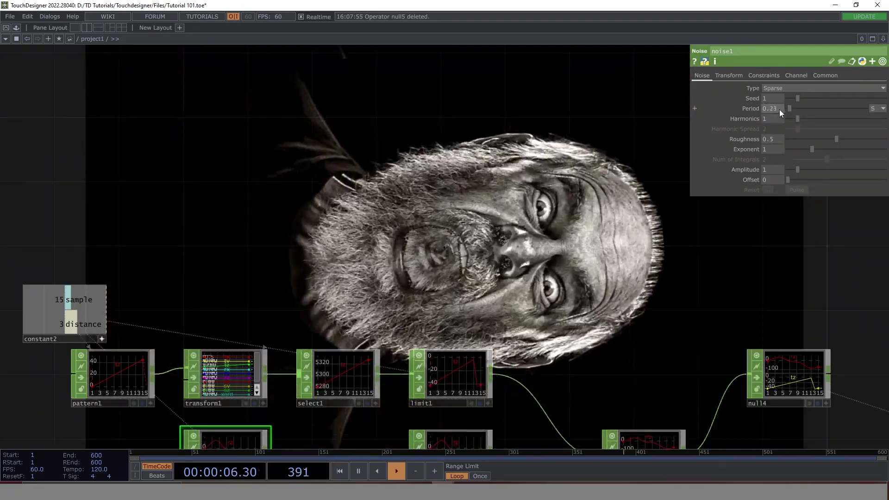
mouse_move(779, 109)
middle_down()
mouse_move(775, 118)
mouse_move(796, 118)
mouse_move(807, 88)
mouse_move(768, 108)
mouse_move(777, 112)
middle_up()
Step: Try a To Range of -120 to 120 in math1 and restore it to -90 to 90
scroll(416, 293, down, 4)
click(452, 374)
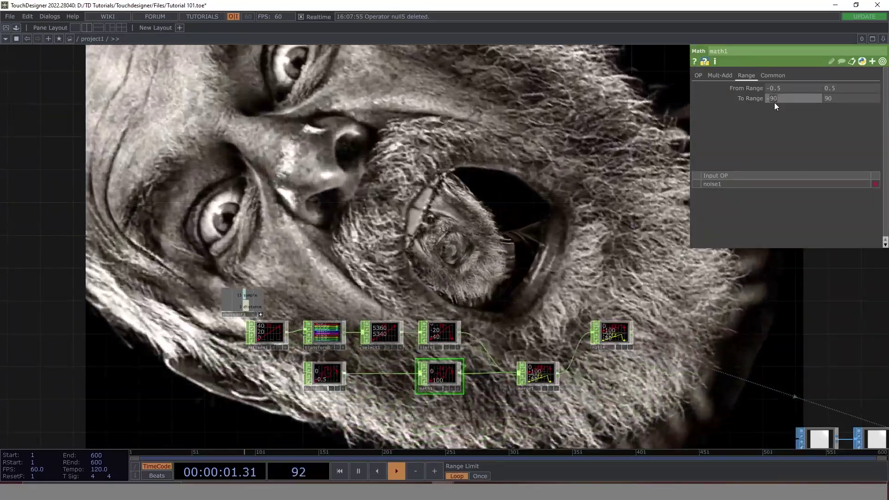
text(-120)
key(Tab)
text(120)
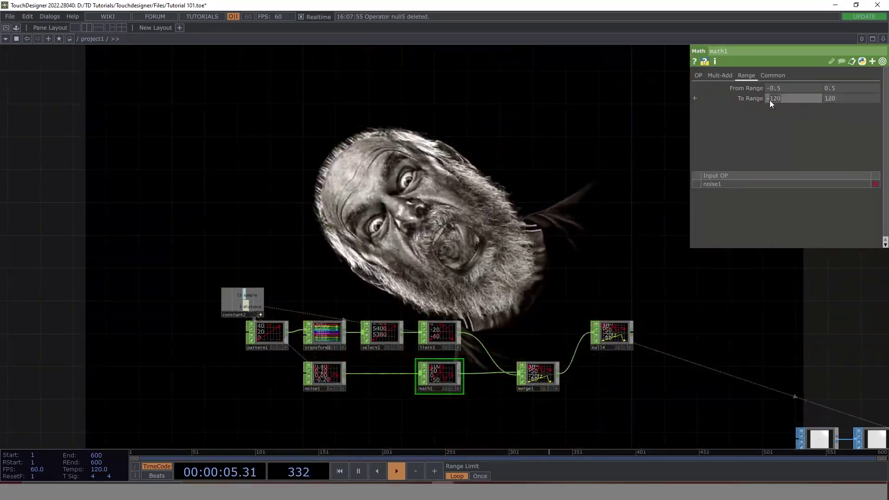
scroll(769, 101, up, 3)
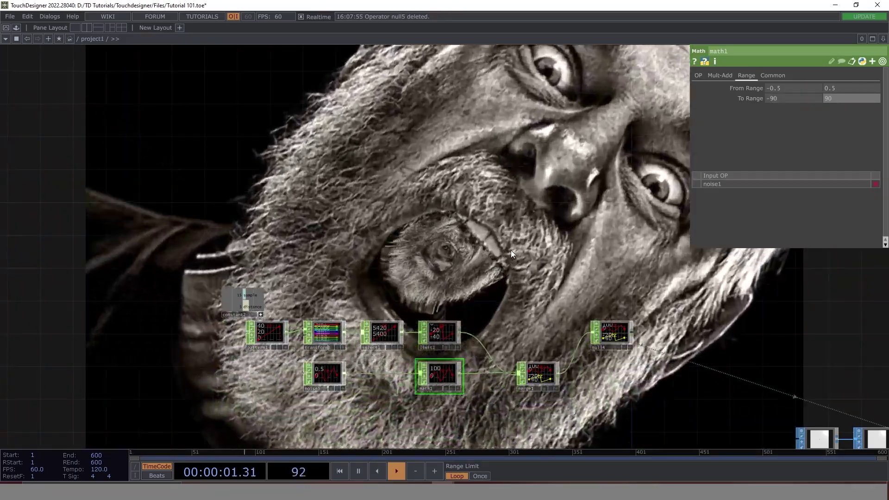
Step: Move moviefilein1 and level1 together away from thresh1 to space out the texture chain, and show level1's parameters
drag(480, 248, 355, 220)
scroll(355, 217, down, 5)
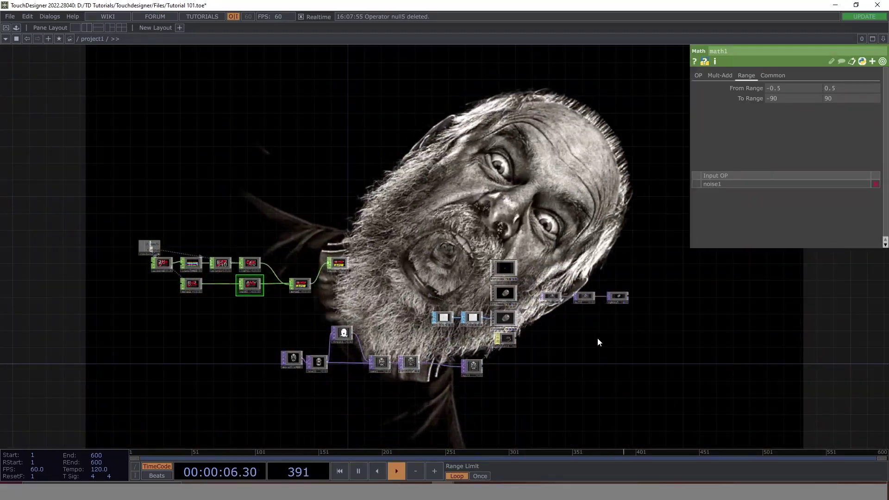
drag(595, 341, 440, 376)
scroll(264, 340, up, 5)
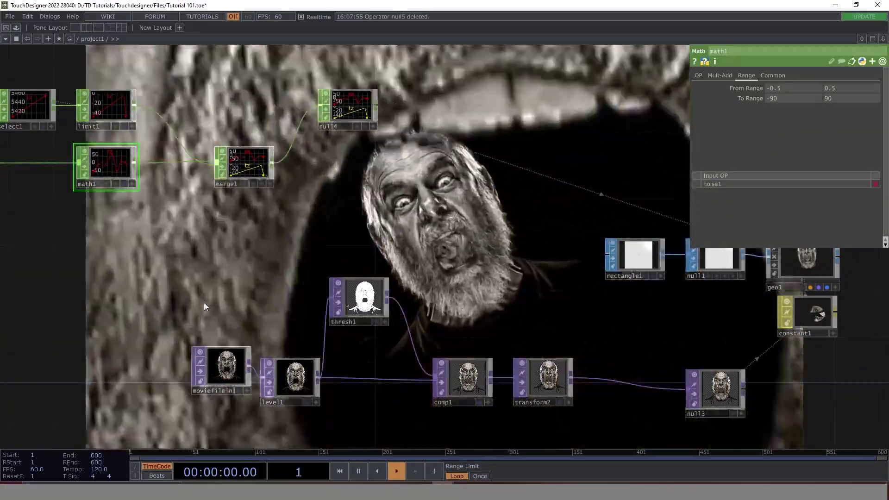
right_drag(204, 307, 280, 370)
drag(294, 390, 226, 378)
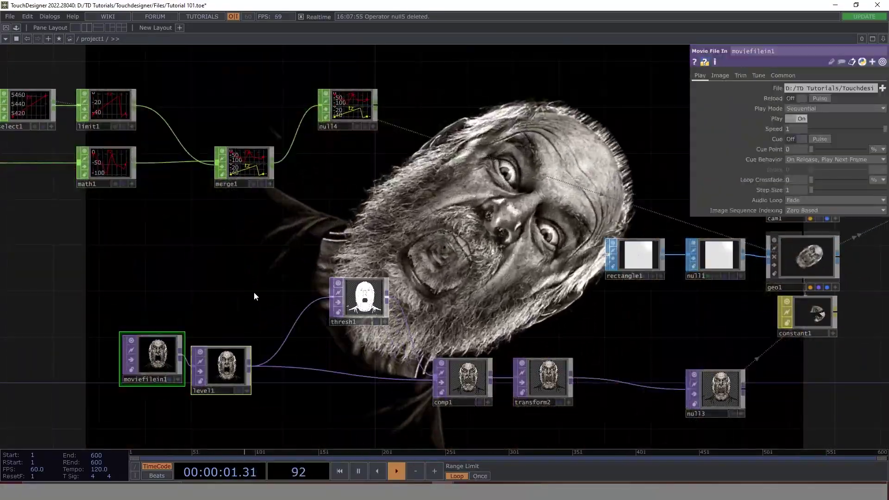
click(231, 366)
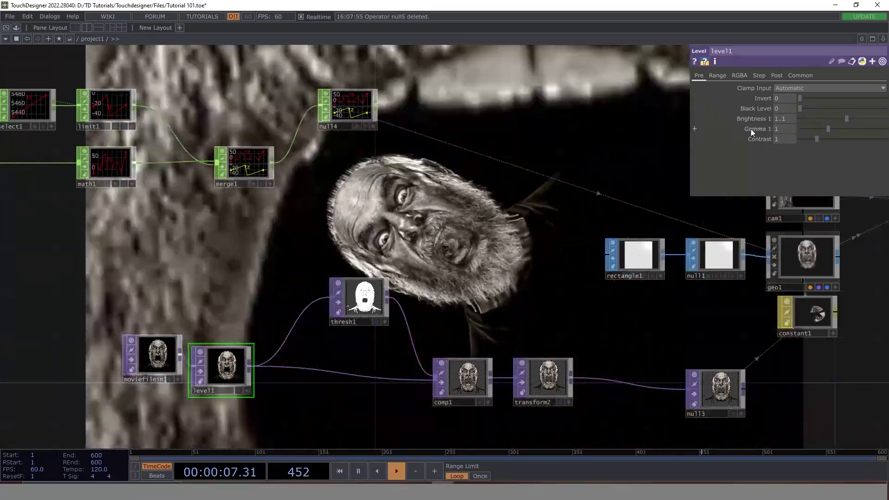
Step: Select the whole CHOP network including constant2 and move it closer to the geometry and render operators
scroll(446, 240, down, 5)
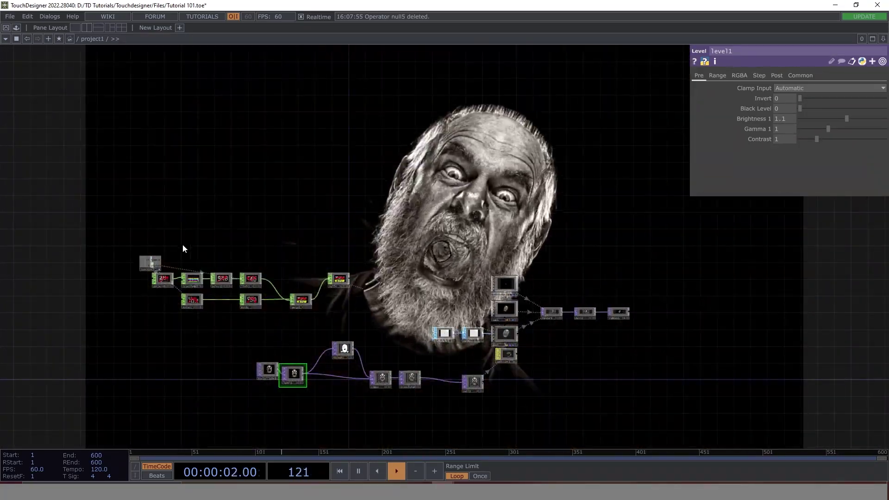
drag(146, 239, 337, 312)
drag(340, 279, 441, 284)
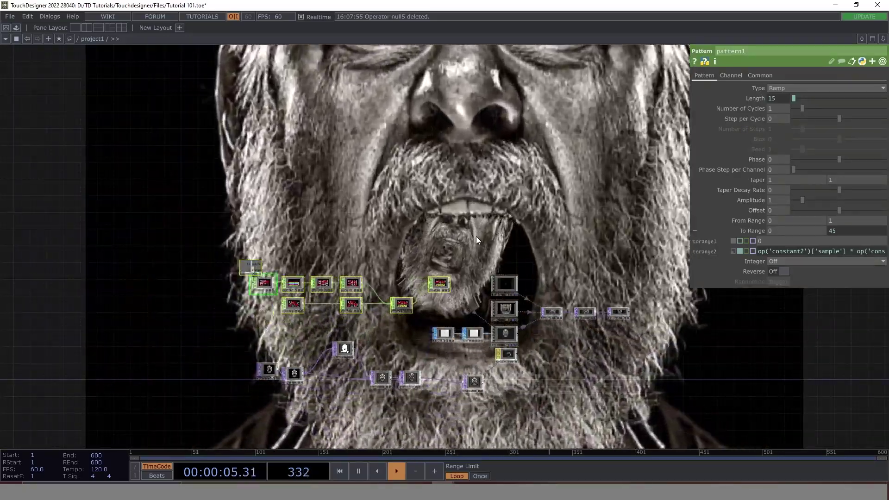